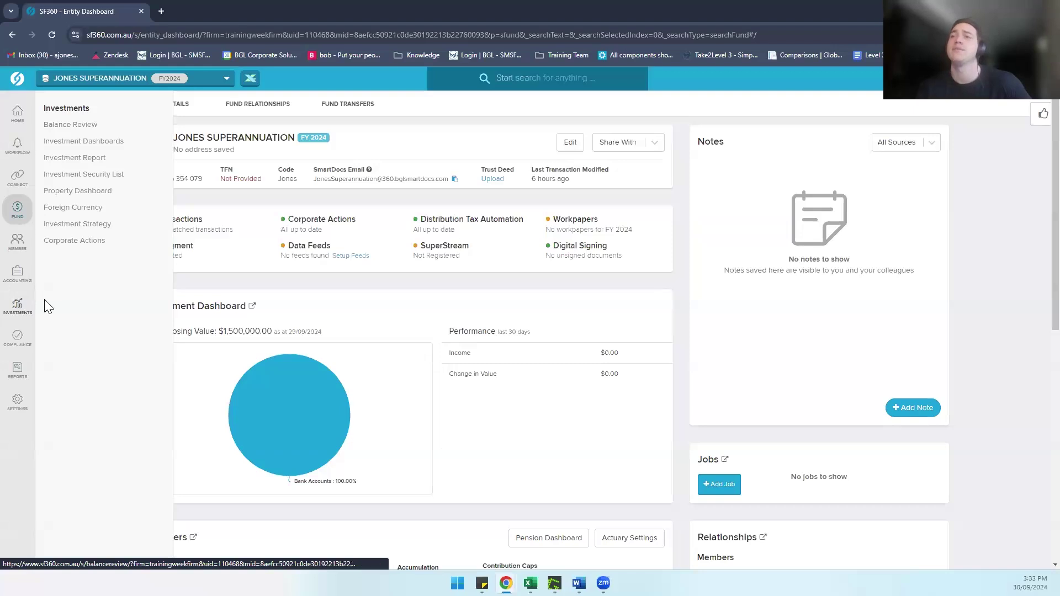
{"action": "left_click", "coordinate": [77, 198]}
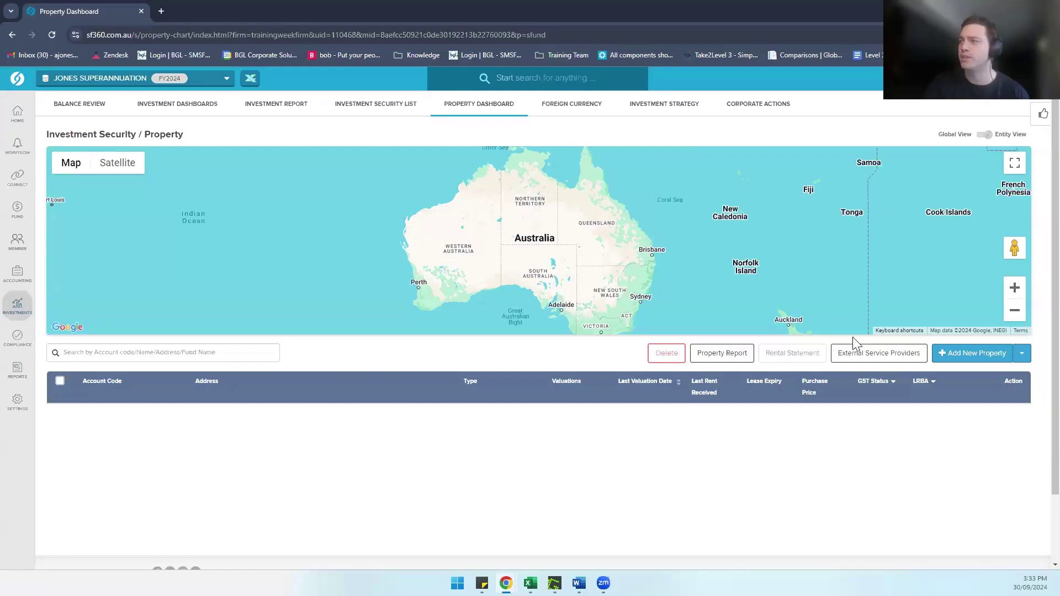
{"action": "left_click", "coordinate": [963, 360]}
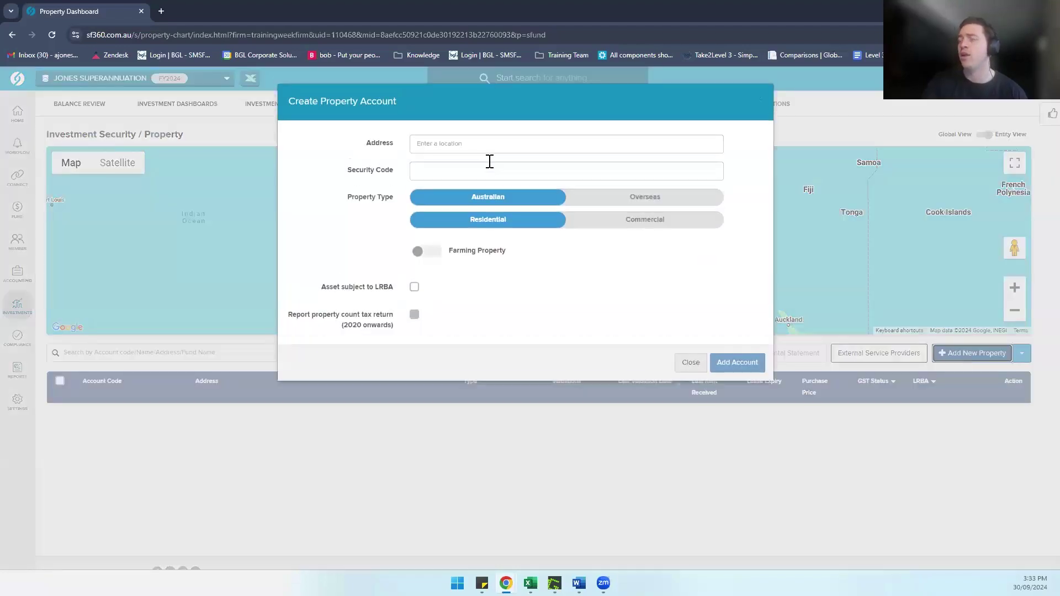
{"action": "left_click", "coordinate": [473, 150]}
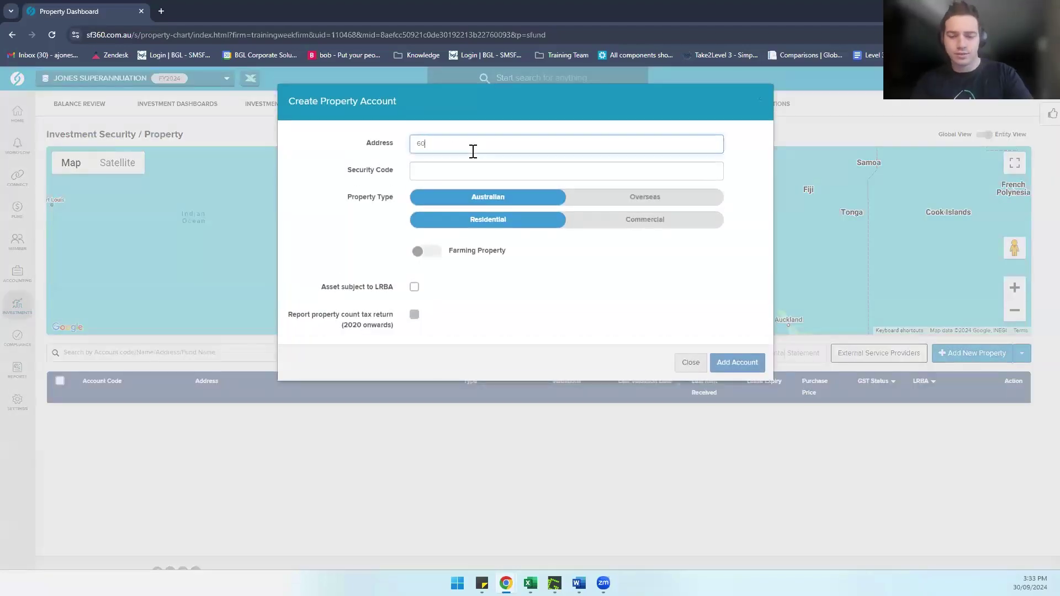
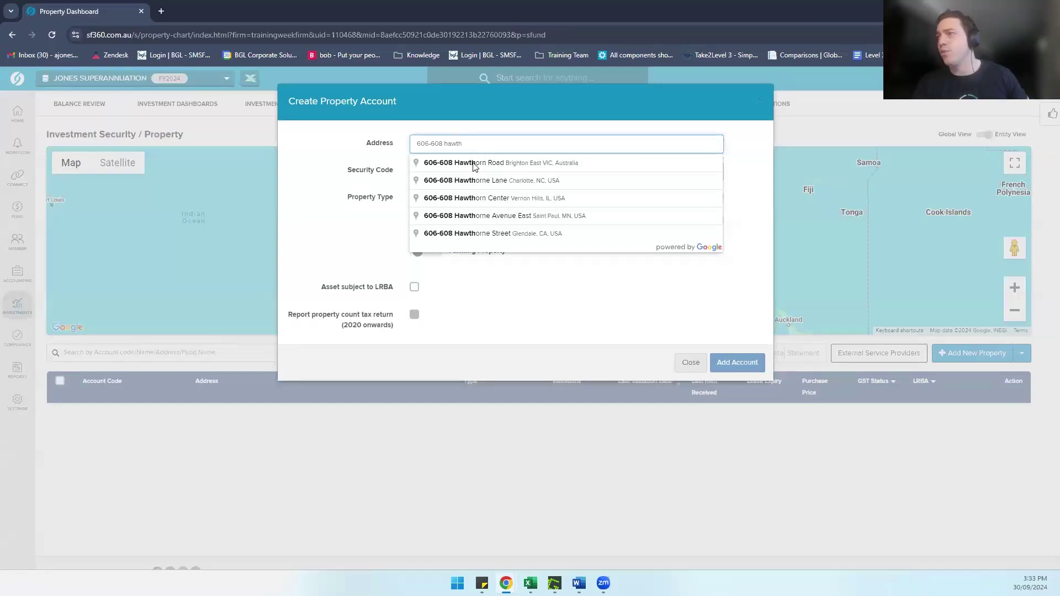
{"action": "left_click", "coordinate": [474, 162]}
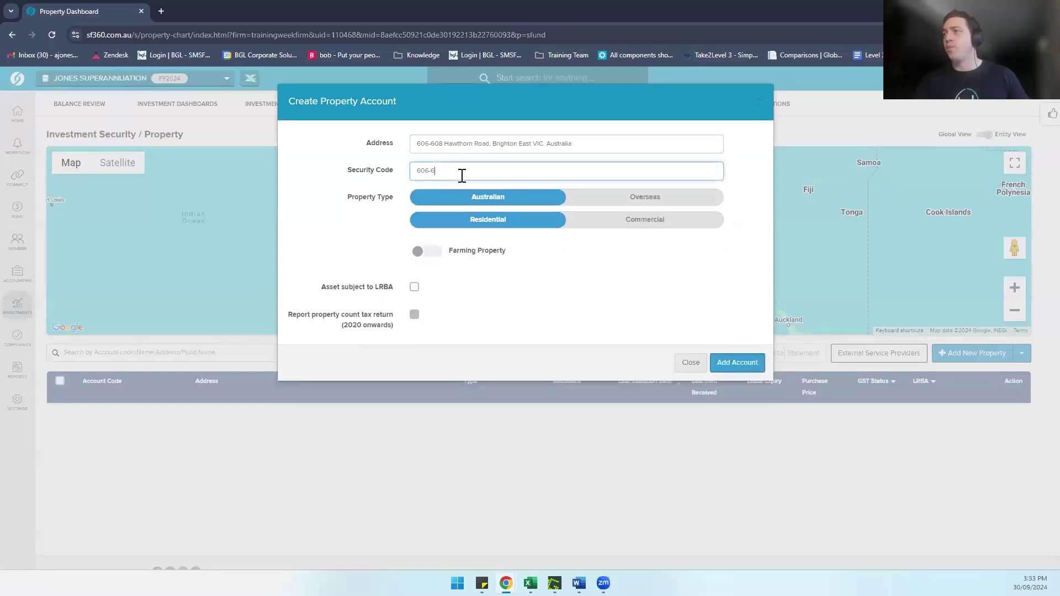
{"action": "left_click_drag", "start_coordinate": [461, 171], "coordinate": [344, 171]}
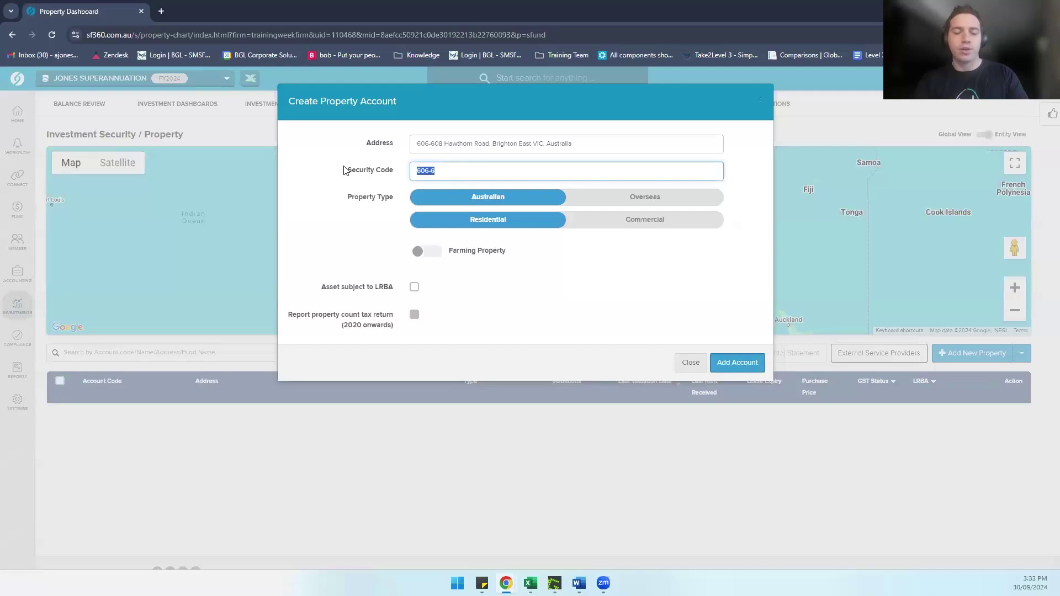
{"action": "type", "text": "Hawthorn"}
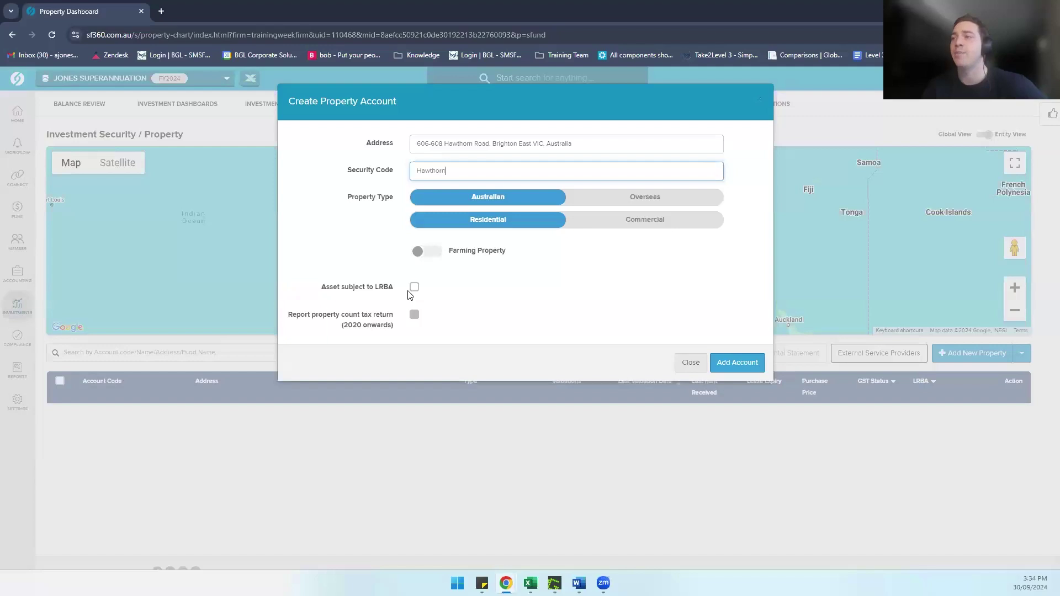
{"action": "left_click", "coordinate": [414, 290]}
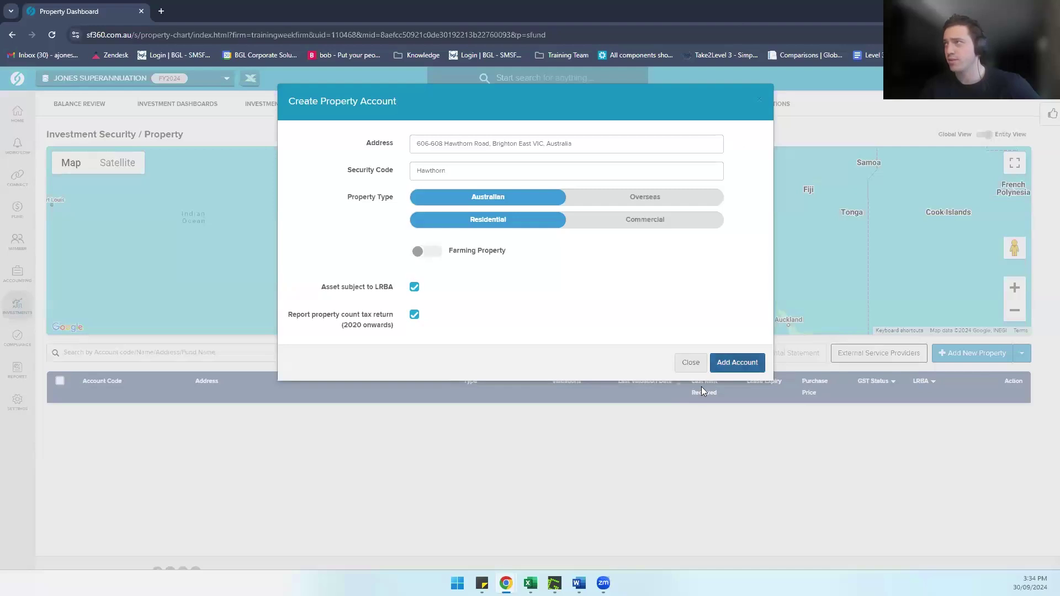
{"action": "left_click", "coordinate": [733, 374]}
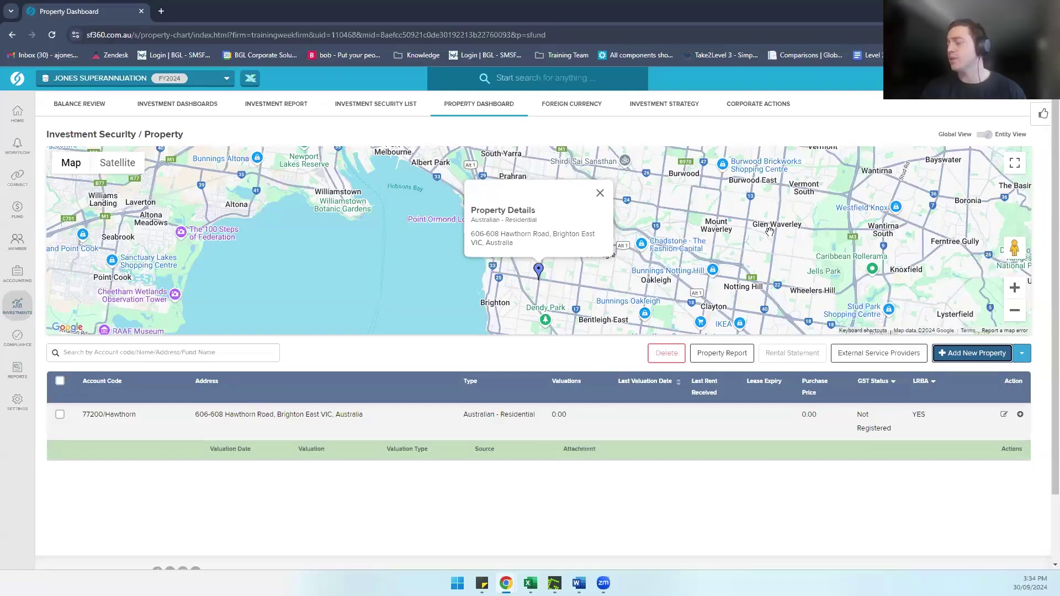
Step: Start a new Hawthorn property valuation dated 01/07/2023
{"action": "left_click", "coordinate": [1020, 415]}
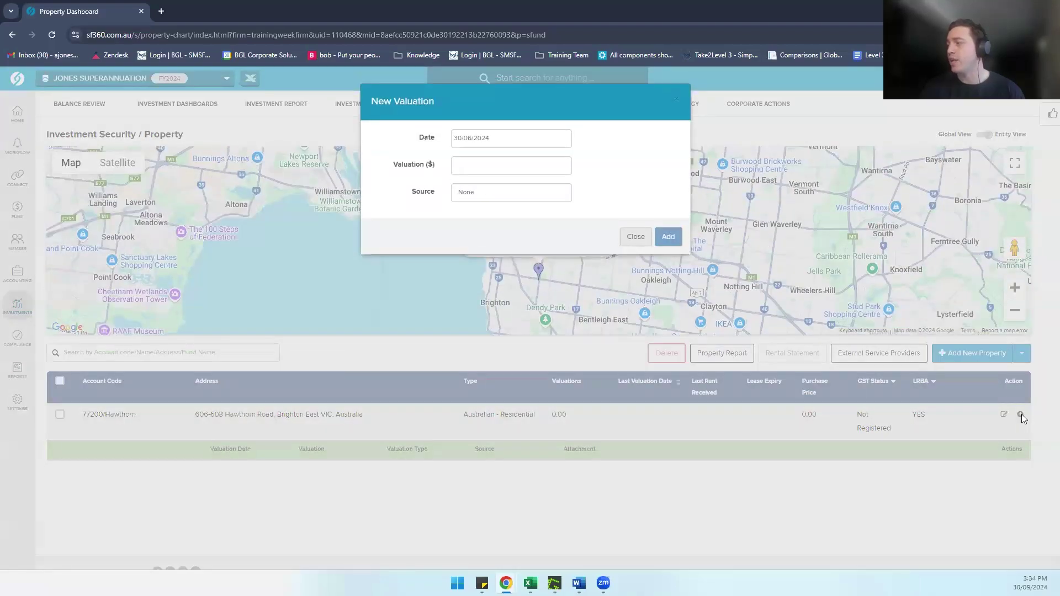
{"action": "left_click", "coordinate": [635, 237]}
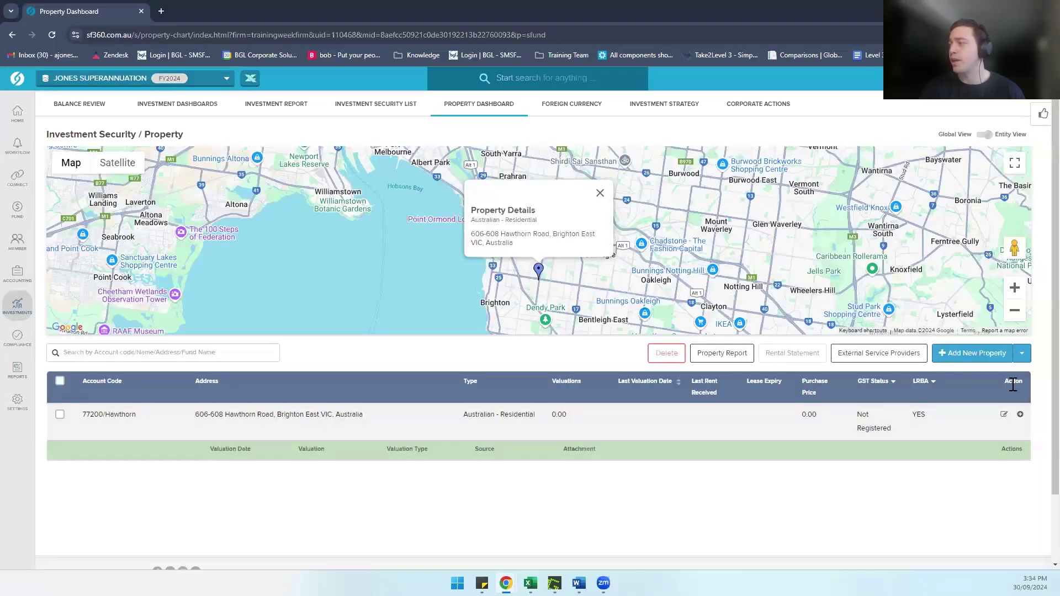
{"action": "left_click", "coordinate": [1021, 415]}
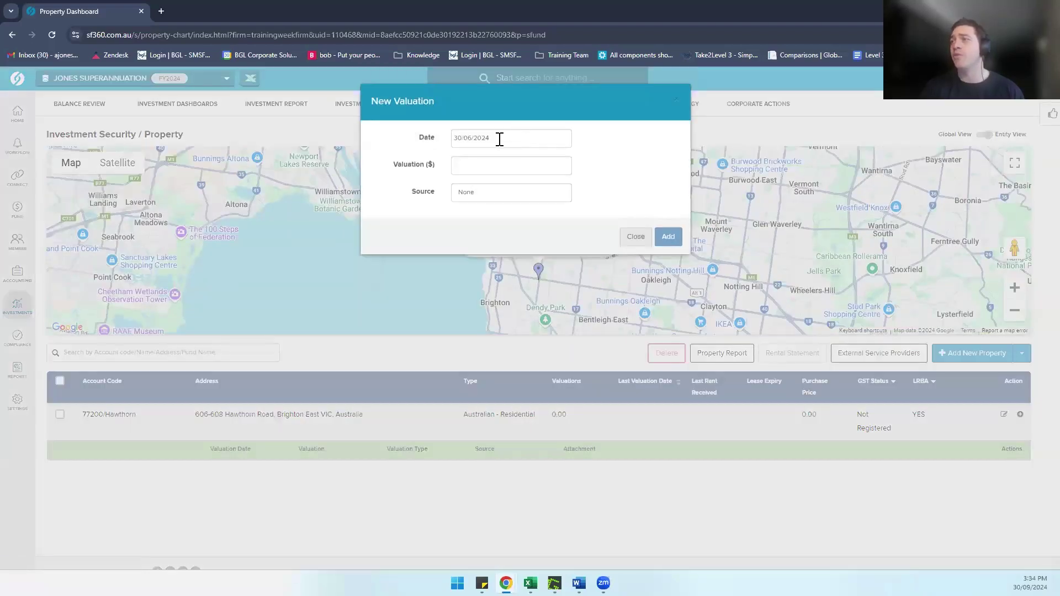
{"action": "left_click", "coordinate": [501, 139]}
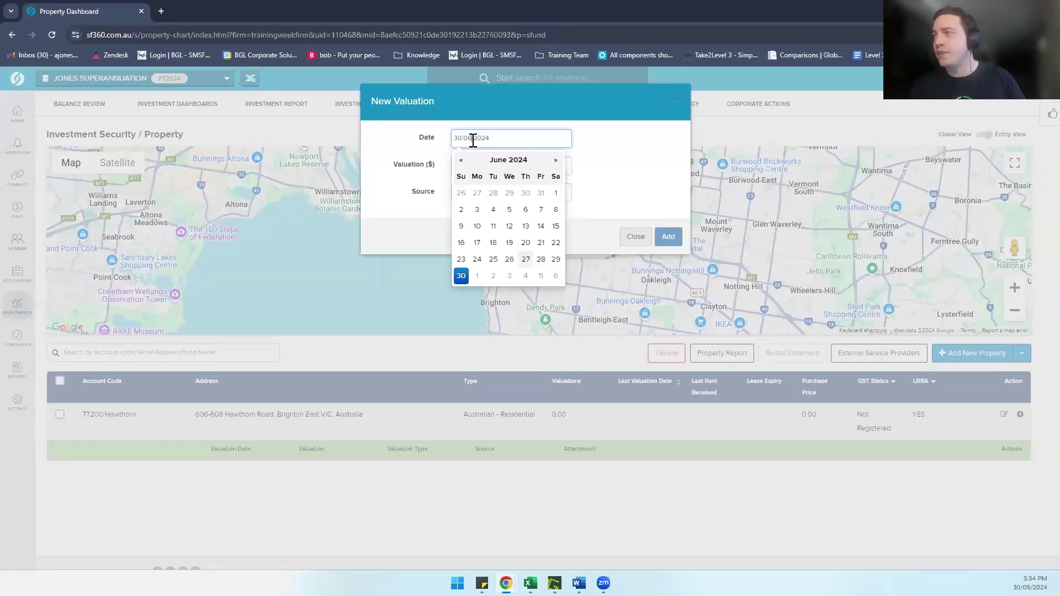
{"action": "key", "text": "ctrl+a"}
{"action": "type", "text": "31/05/2024"}
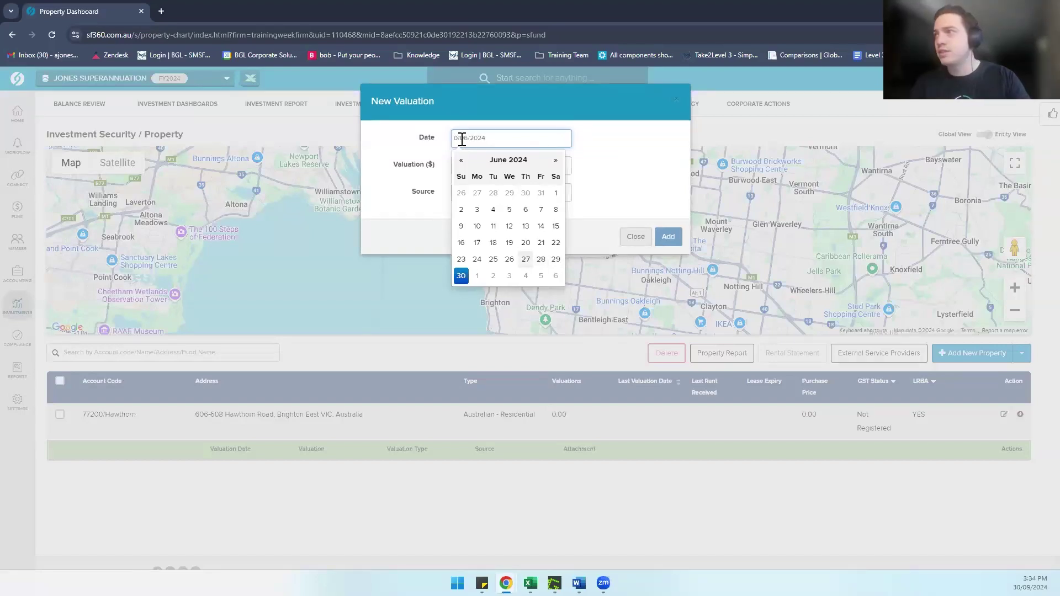
{"action": "key", "text": "ctrl+a"}
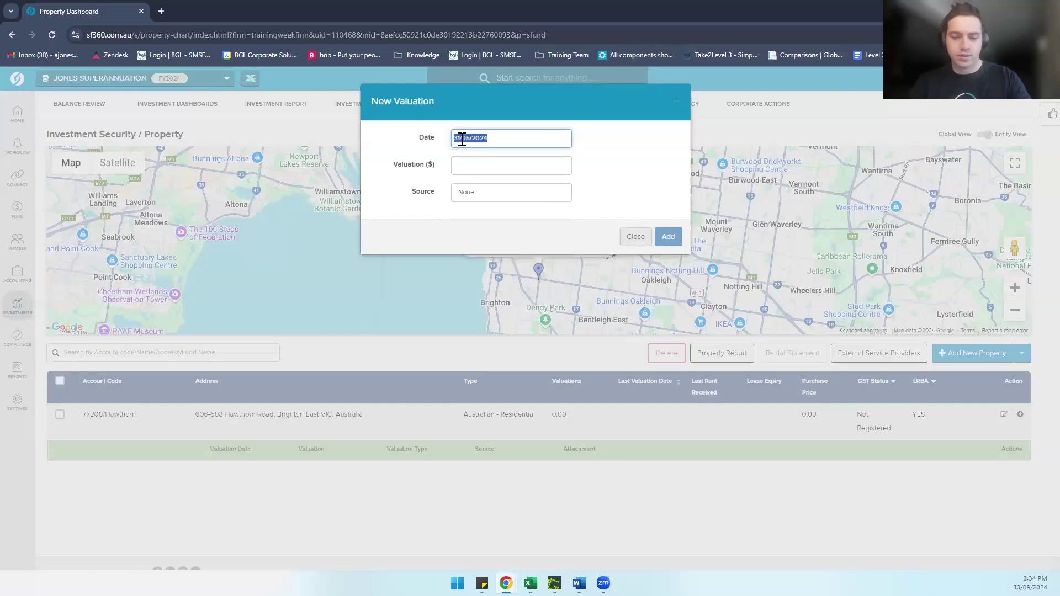
{"action": "key", "text": "BackSpace"}
{"action": "type", "text": "01/07/2"}
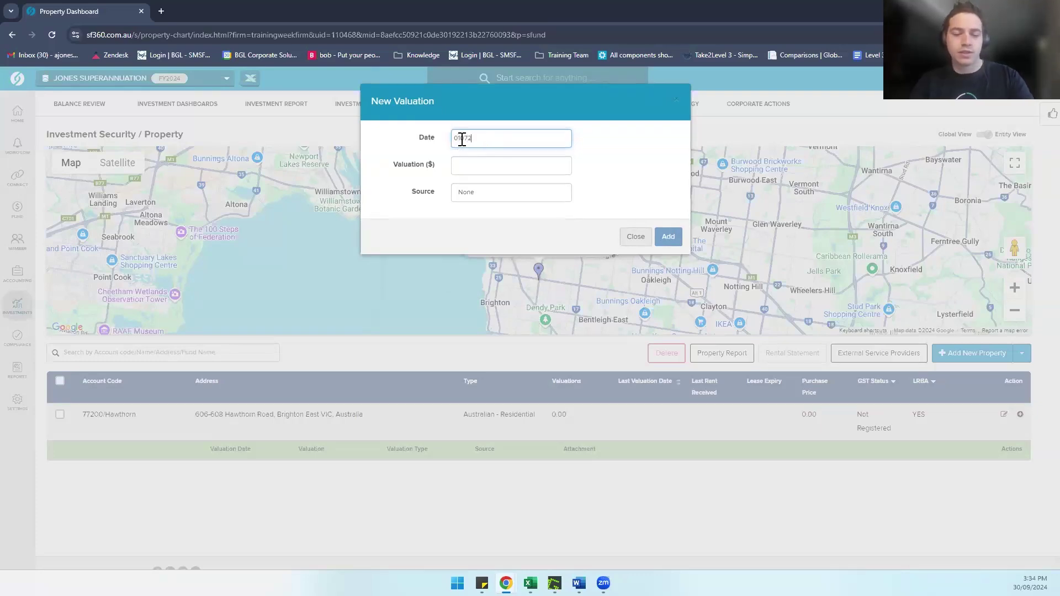
{"action": "type", "text": "023"}
{"action": "left_click", "coordinate": [513, 156]}
Step: Enter a 1,000,000 valuation, re-set the date to 01/07/2023, and save with source None
{"action": "left_click", "coordinate": [489, 170]}
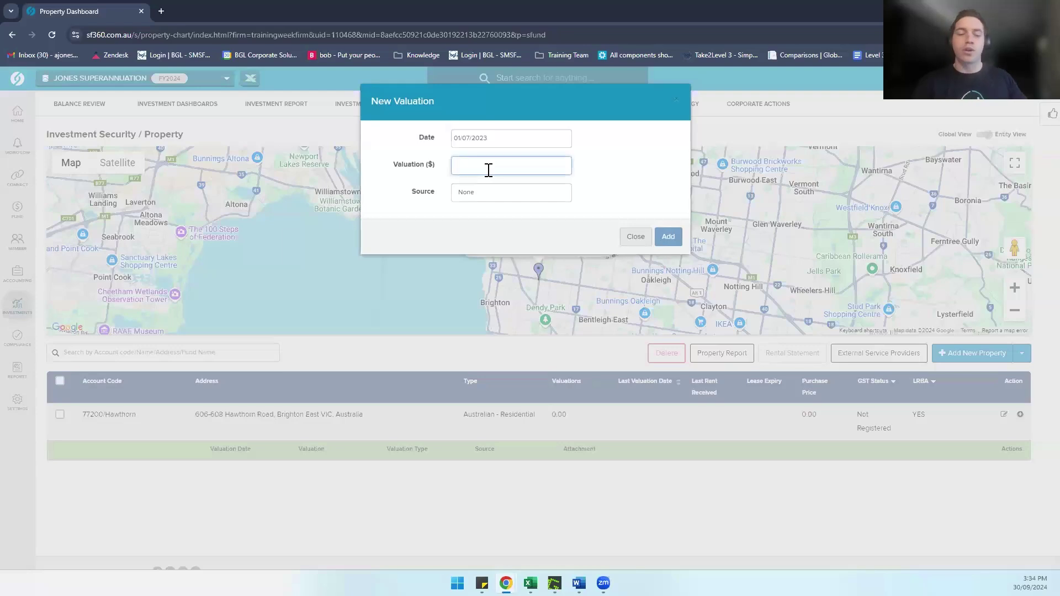
{"action": "type", "text": "1000000"}
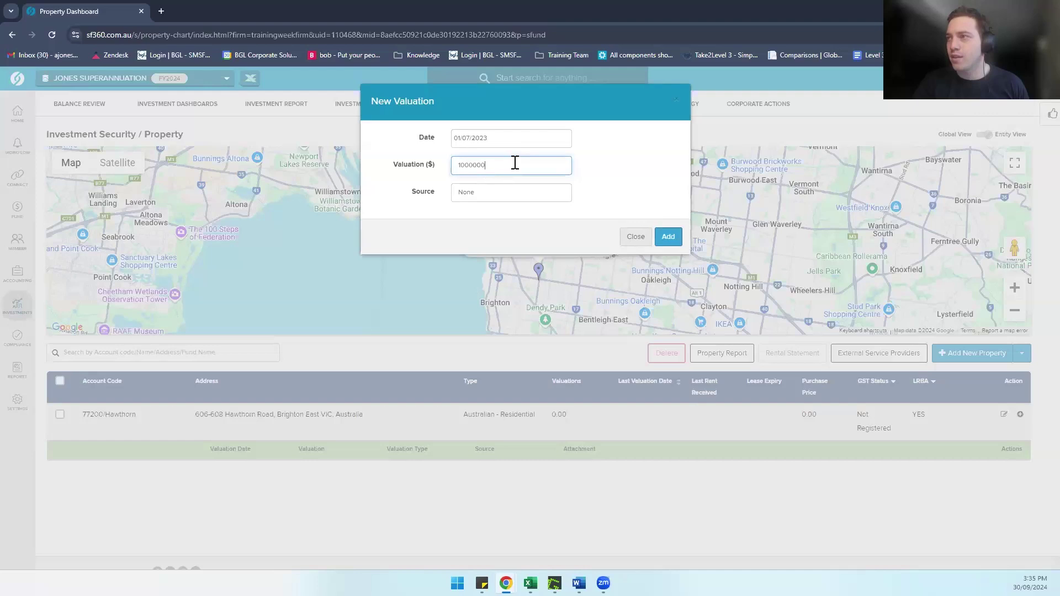
{"action": "left_click", "coordinate": [667, 208]}
{"action": "left_click", "coordinate": [501, 144]}
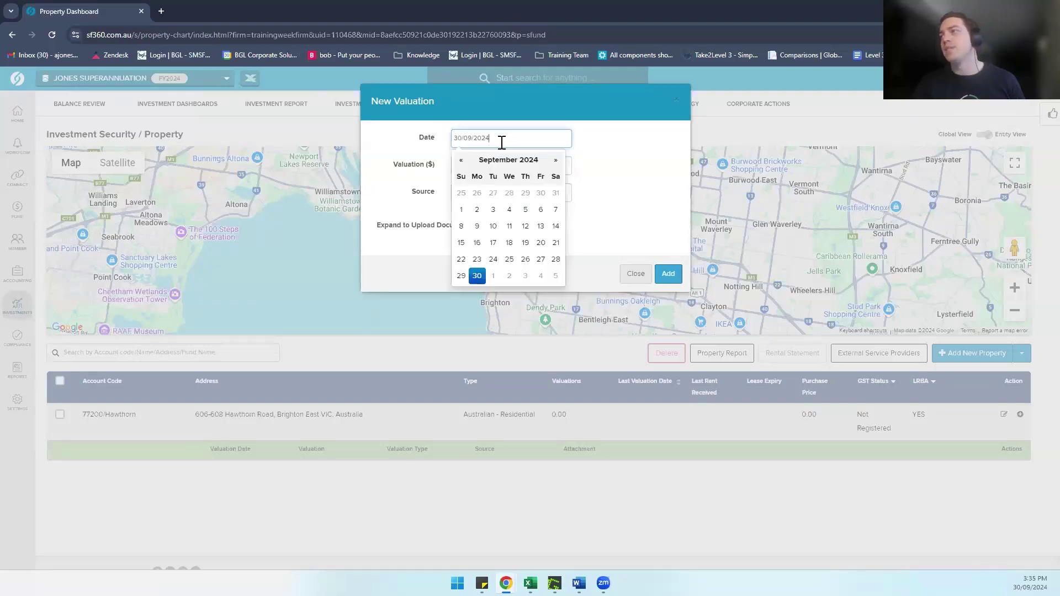
{"action": "key", "text": "ctrl+a"}
{"action": "key", "text": "BackSpace"}
{"action": "type", "text": "0"}
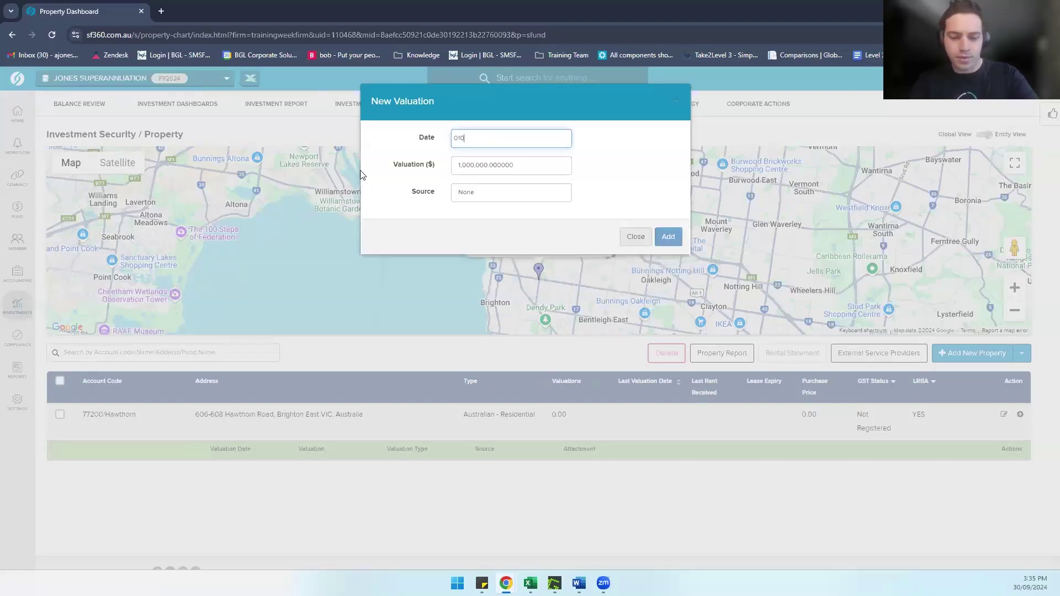
{"action": "type", "text": "1/07/2"}
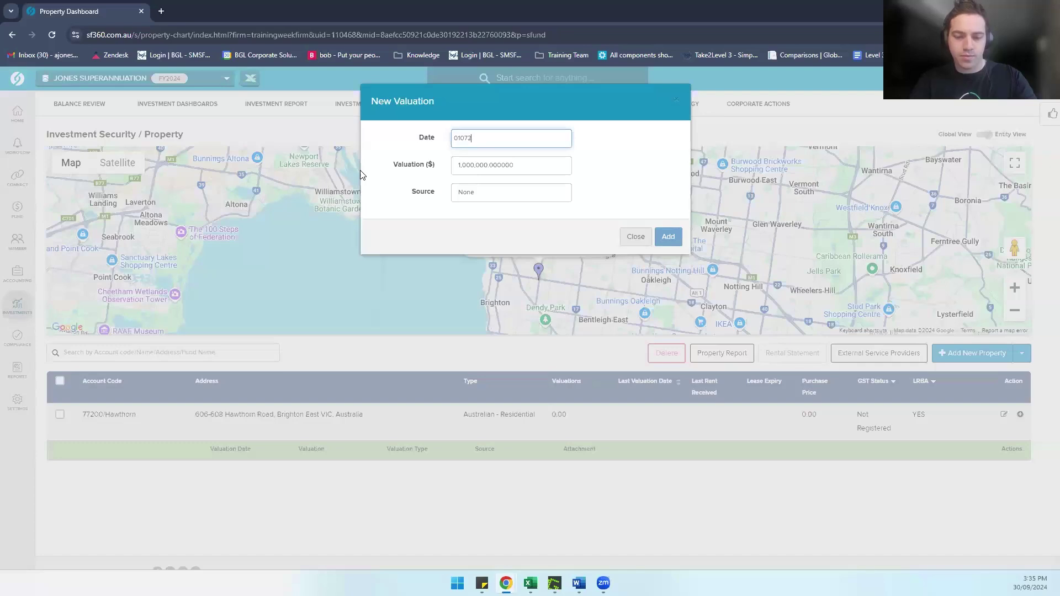
{"action": "type", "text": "023"}
{"action": "left_click", "coordinate": [587, 176]}
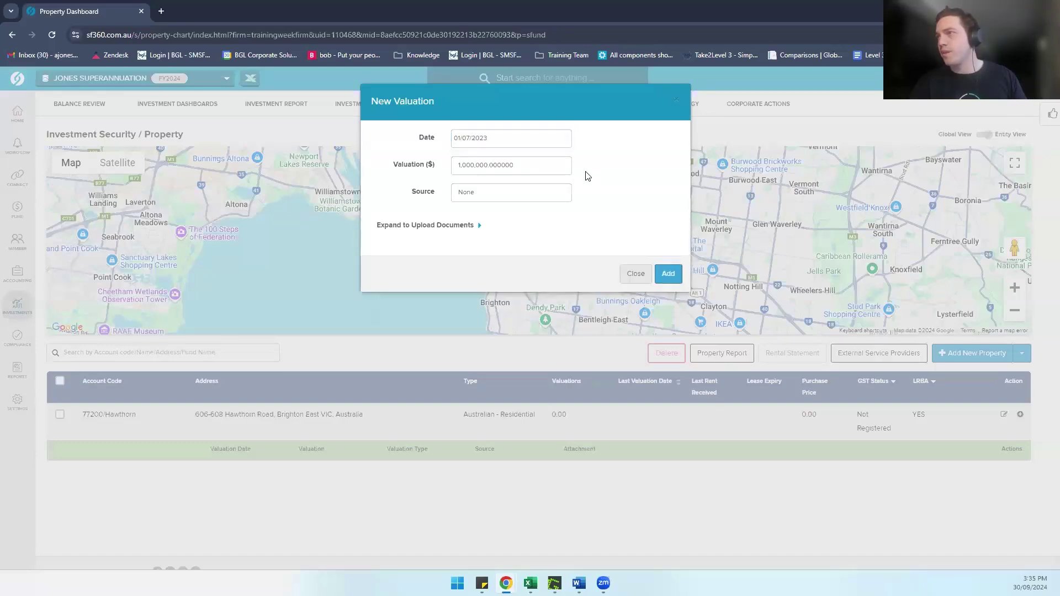
{"action": "left_click", "coordinate": [506, 188]}
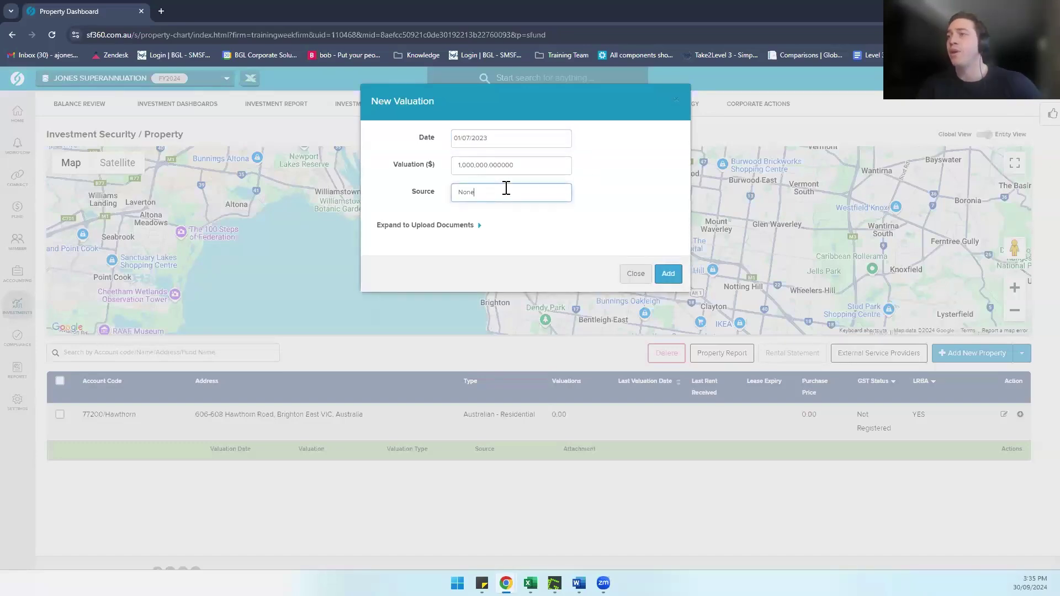
{"action": "left_click", "coordinate": [435, 227]}
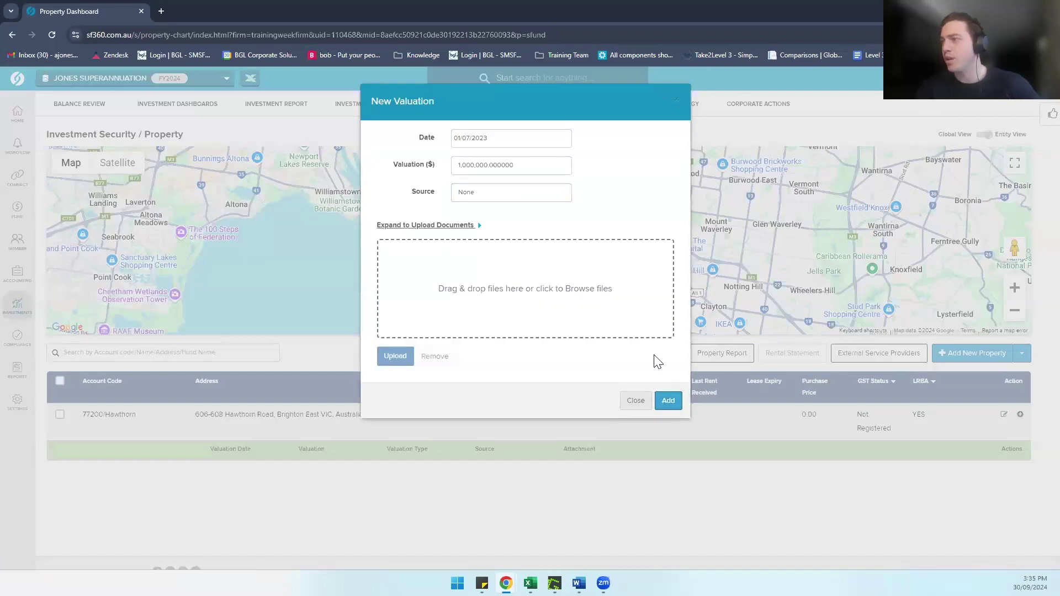
{"action": "left_click", "coordinate": [668, 401]}
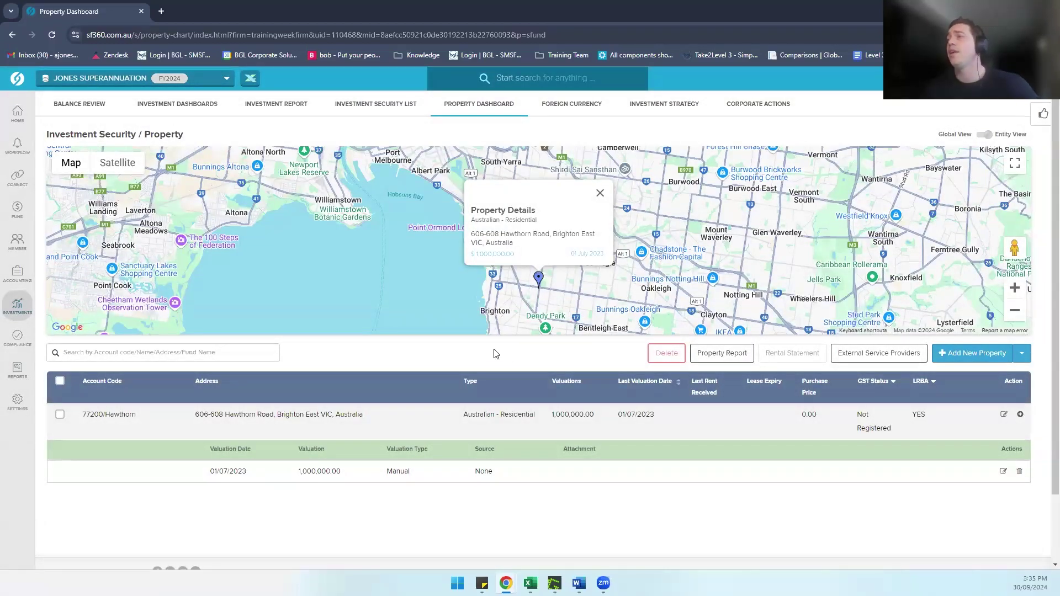
Step: Start a new bank statement transaction dated 01/07/2023 described 'Record the deposit'
{"action": "left_click", "coordinate": [600, 193]}
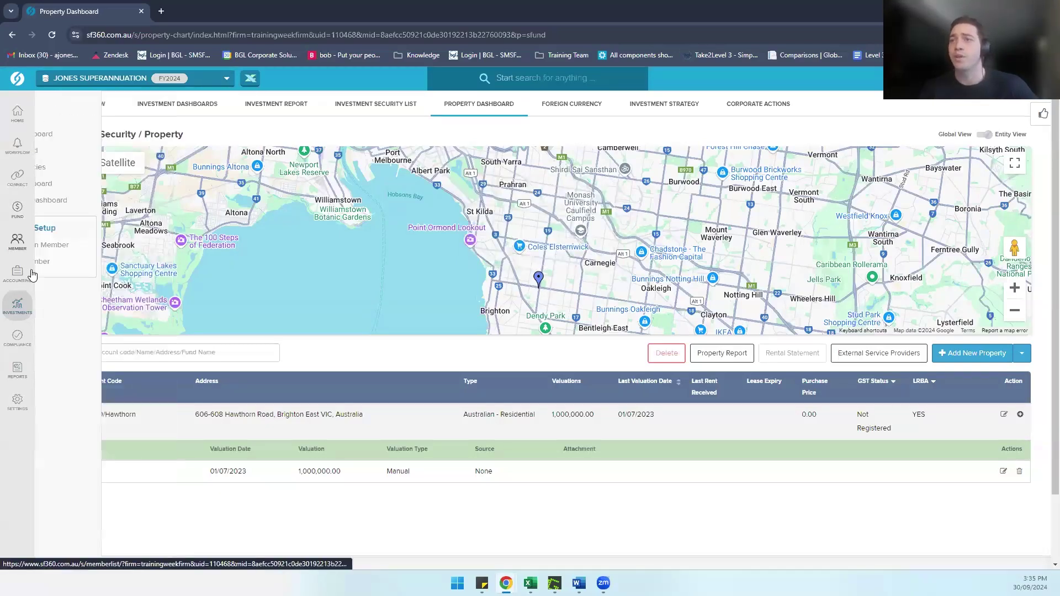
{"action": "mouse_move", "coordinate": [25, 276]}
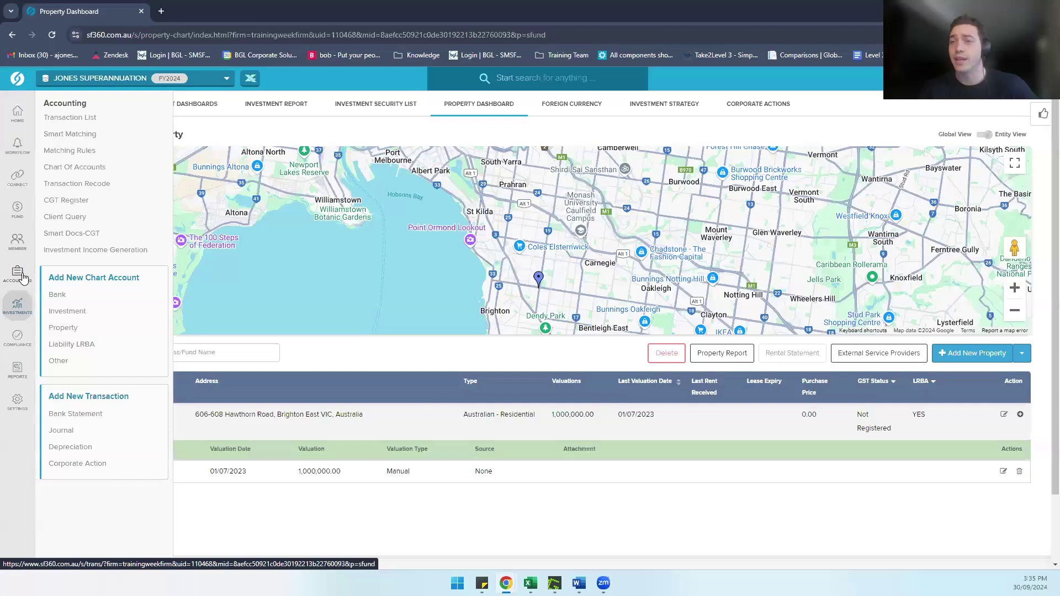
{"action": "left_click", "coordinate": [77, 118]}
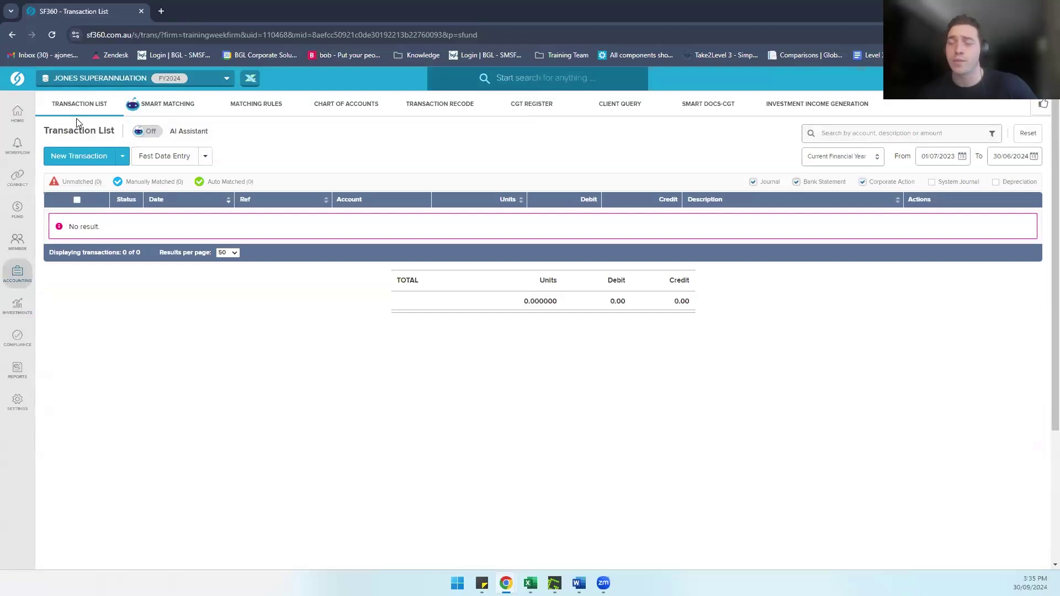
{"action": "left_click", "coordinate": [79, 156]}
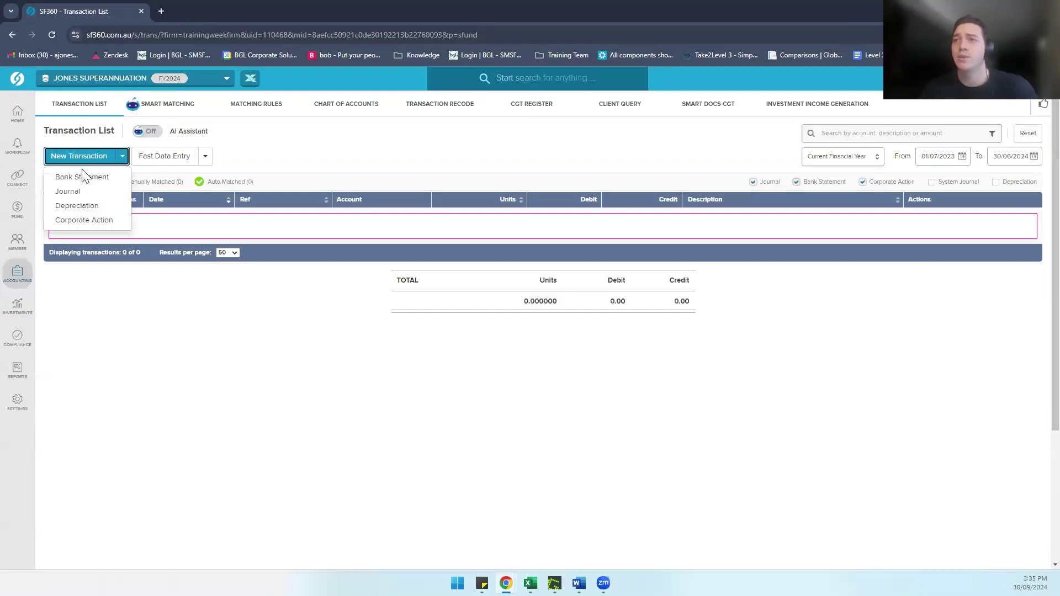
{"action": "left_click", "coordinate": [83, 177]}
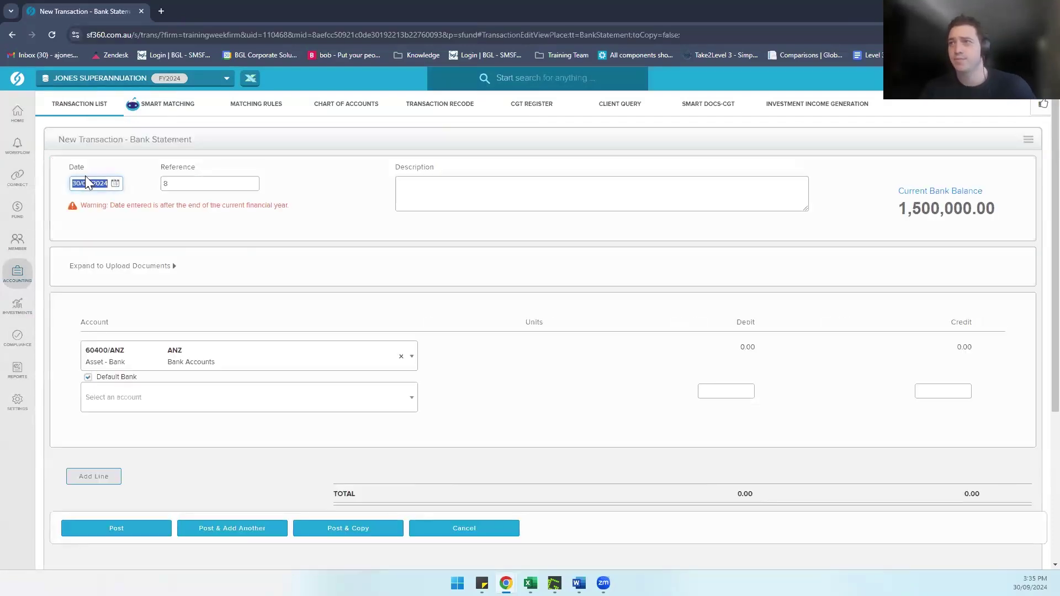
{"action": "key", "text": "BackSpace"}
{"action": "type", "text": "01072023"}
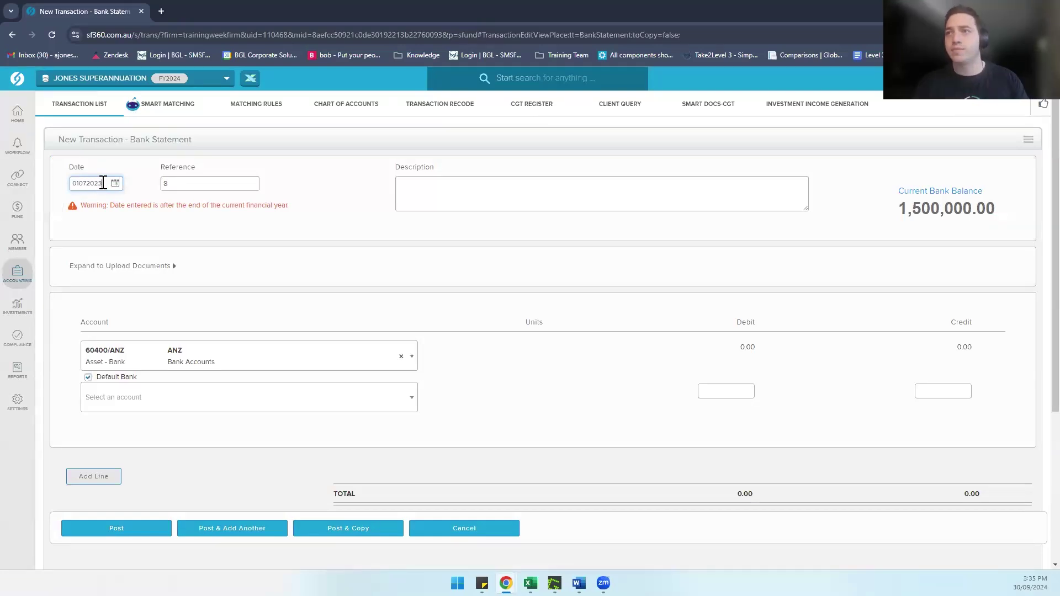
{"action": "left_click", "coordinate": [451, 200]}
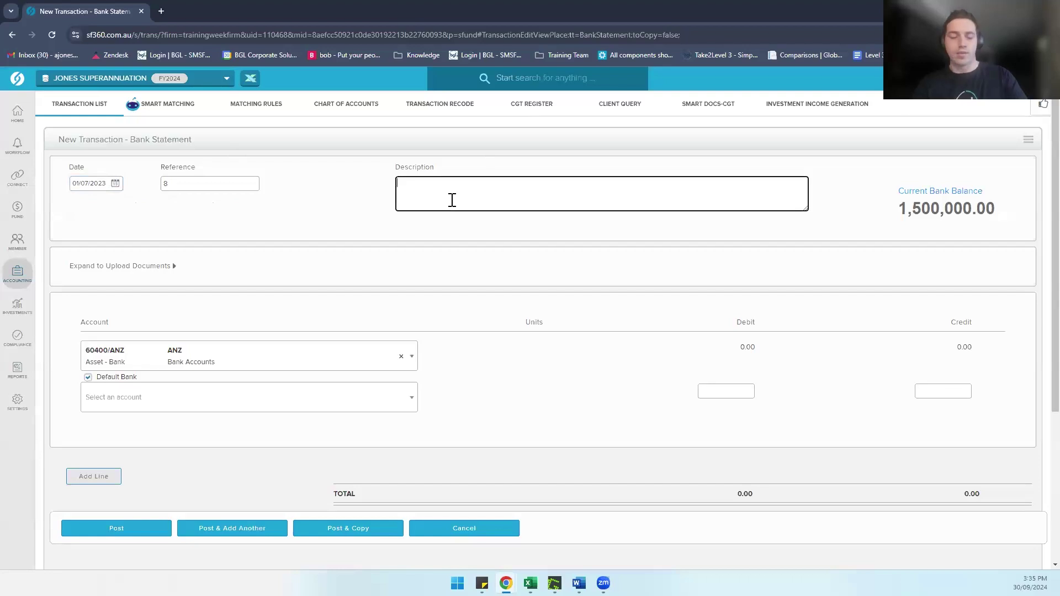
{"action": "type", "text": "Record"}
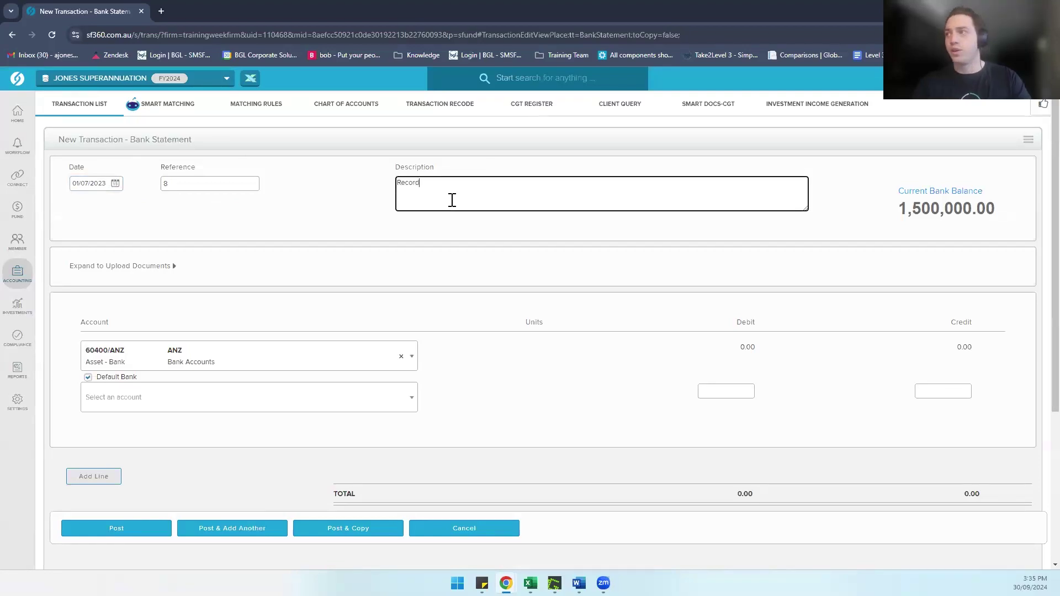
{"action": "type", "text": " the"}
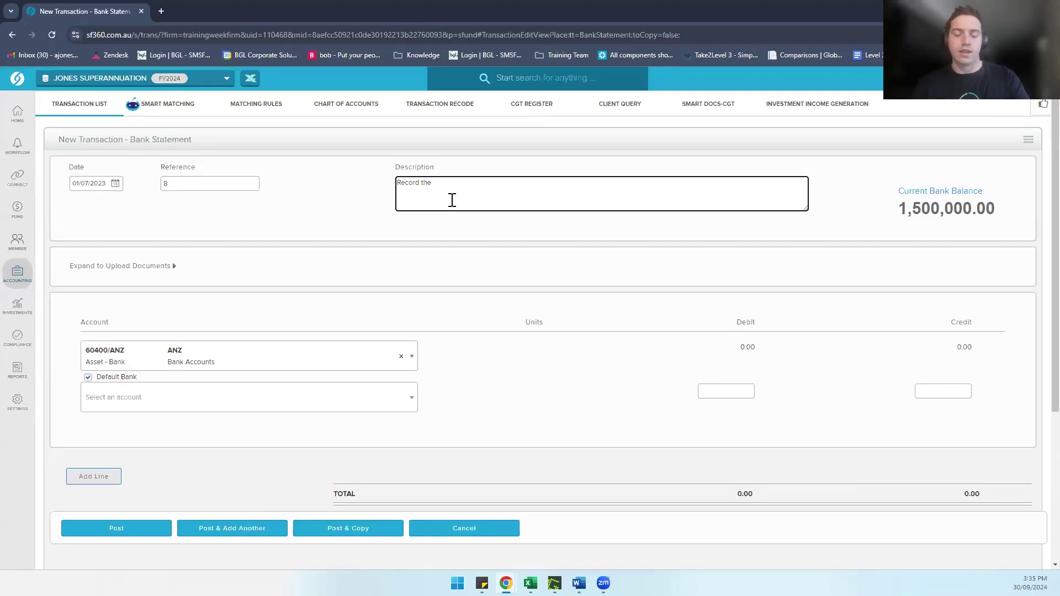
{"action": "type", "text": " deposit"}
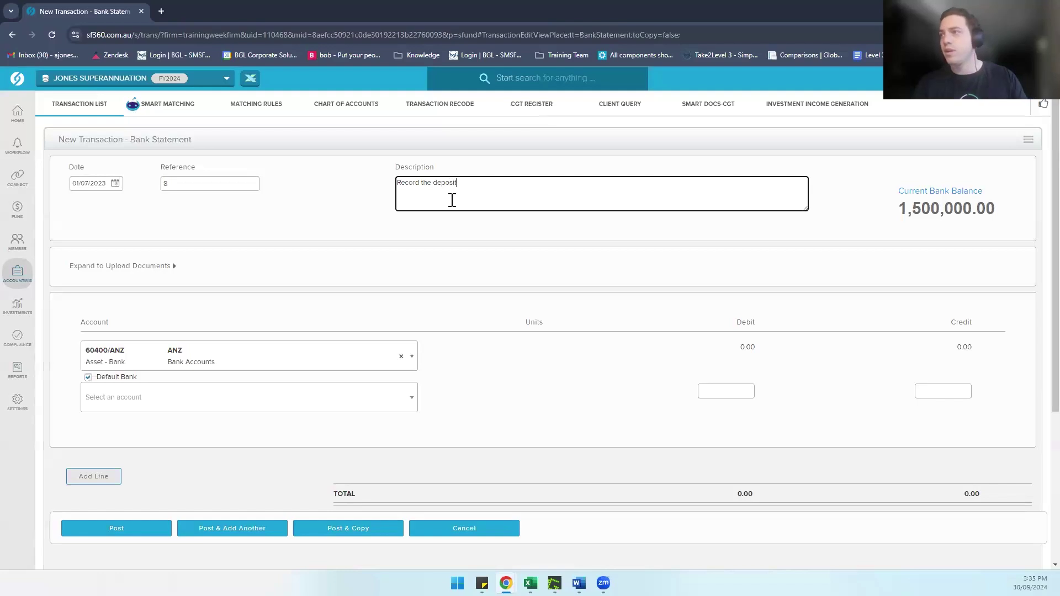
{"action": "left_click", "coordinate": [341, 230]}
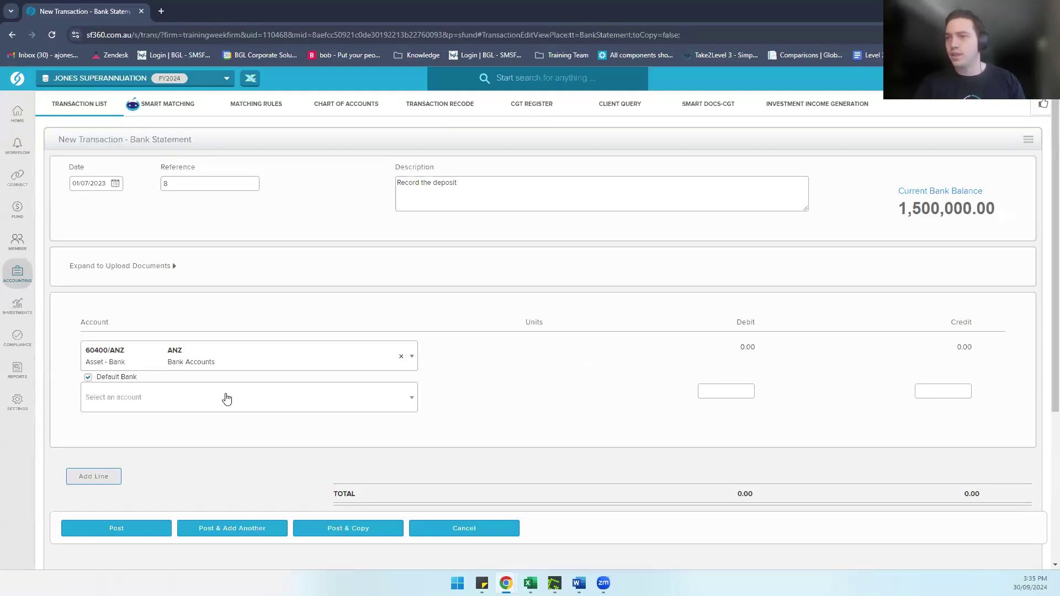
Step: On the second line choose 77200/Hawthorn with 1 unit and a 200,000 debit
{"action": "left_click", "coordinate": [211, 408]}
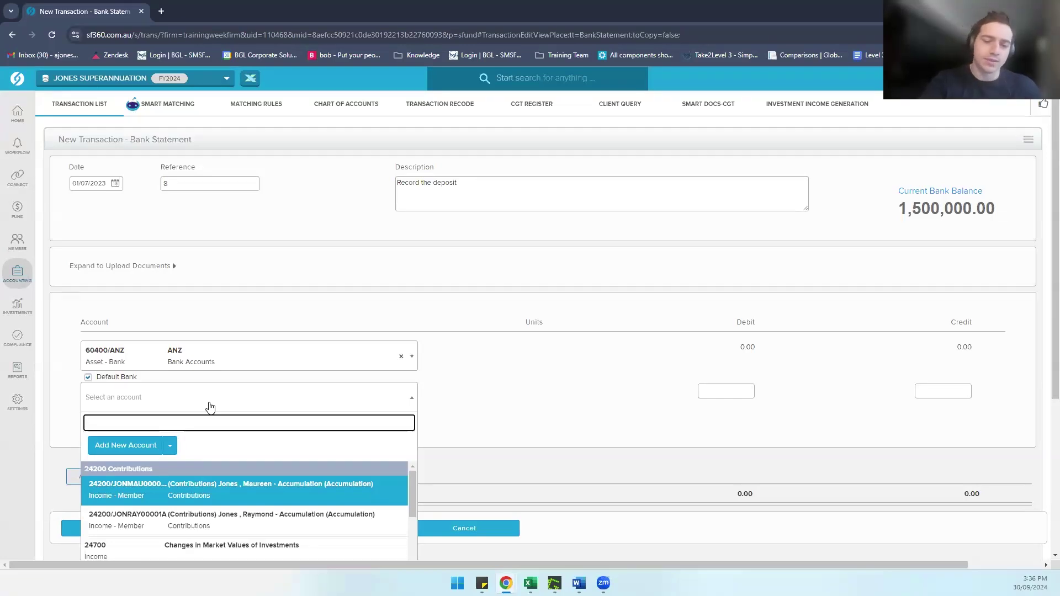
{"action": "type", "text": "77200"}
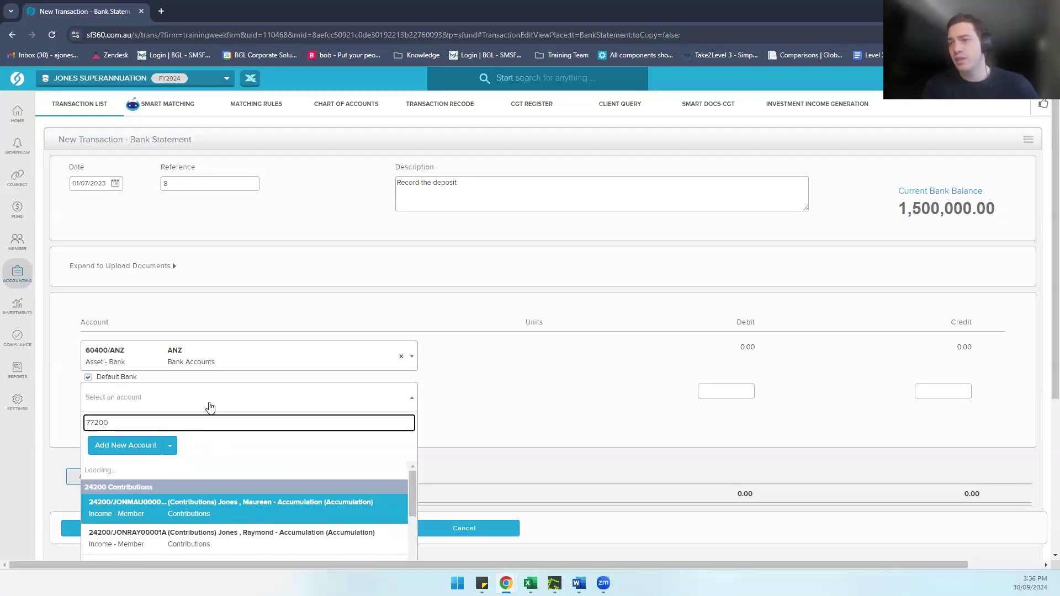
{"action": "key", "text": "BackSpace"}
{"action": "key", "text": "BackSpace"}
{"action": "key", "text": "BackSpace"}
{"action": "key", "text": "BackSpace"}
{"action": "key", "text": "BackSpace"}
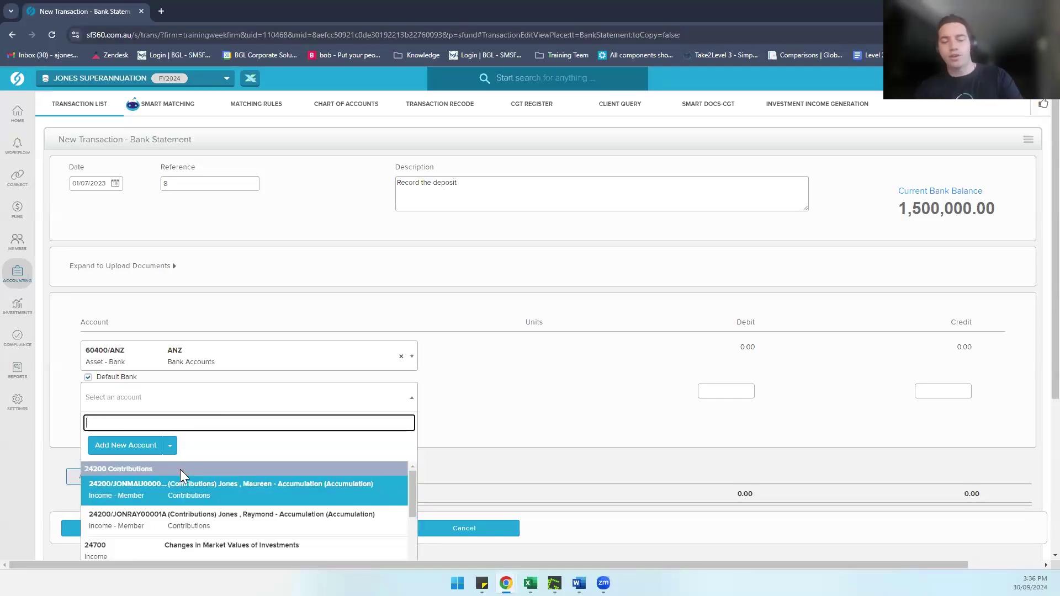
{"action": "type", "text": "Real Estate"}
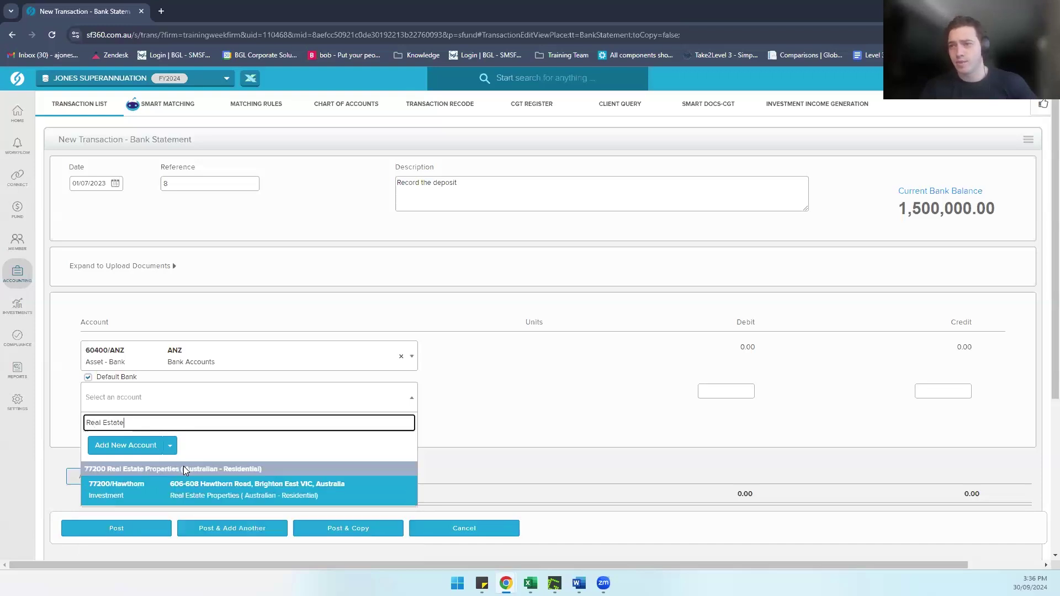
{"action": "left_click", "coordinate": [146, 496]}
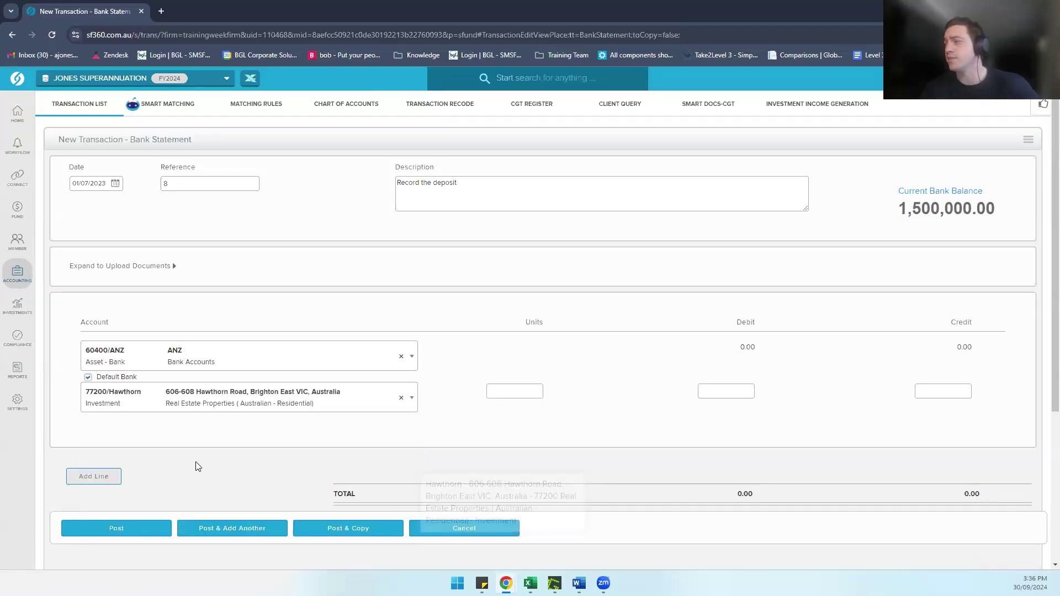
{"action": "left_click", "coordinate": [502, 393]}
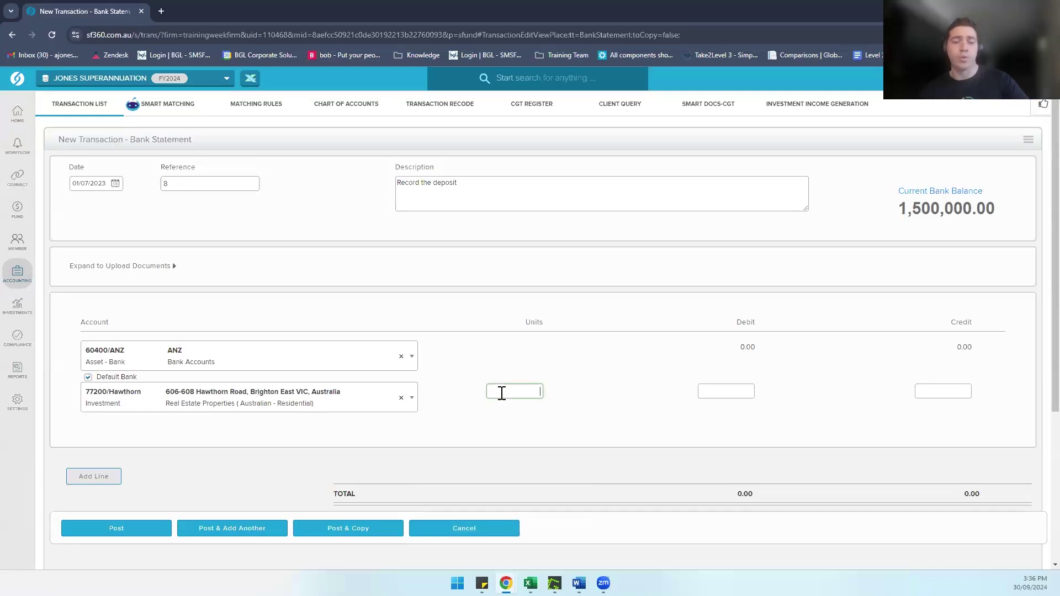
{"action": "type", "text": "1"}
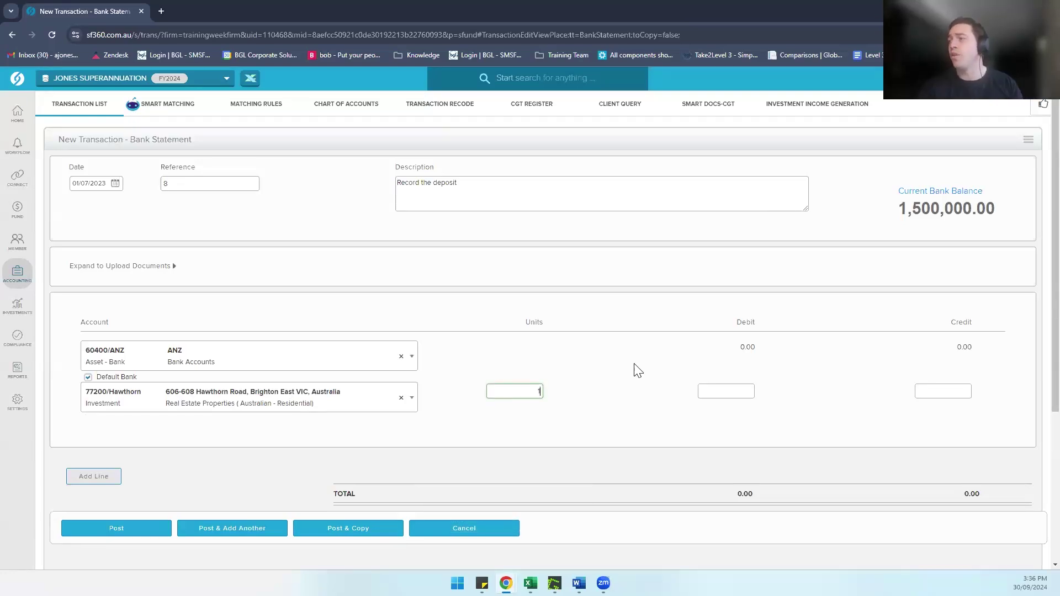
{"action": "left_click", "coordinate": [724, 395]}
{"action": "type", "text": "200,"}
{"action": "type", "text": "00000"}
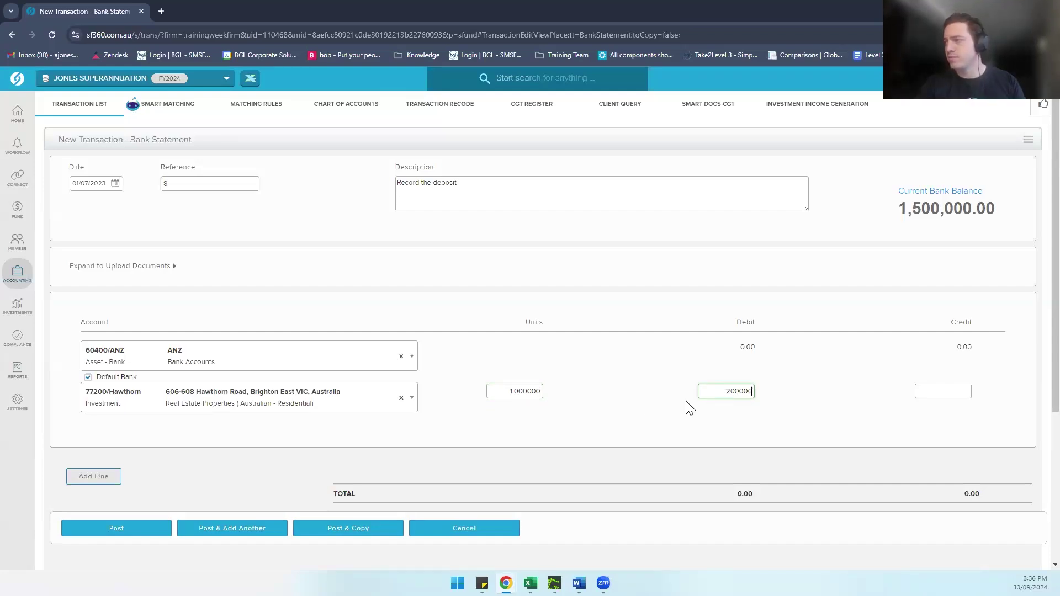
Step: Set the settlement date to 01/09/2023 and post the 200,000.00 Hawthorn deposit
{"action": "left_click", "coordinate": [642, 419]}
{"action": "scroll", "coordinate": [642, 418], "scroll_direction": "down", "scroll_amount": 4}
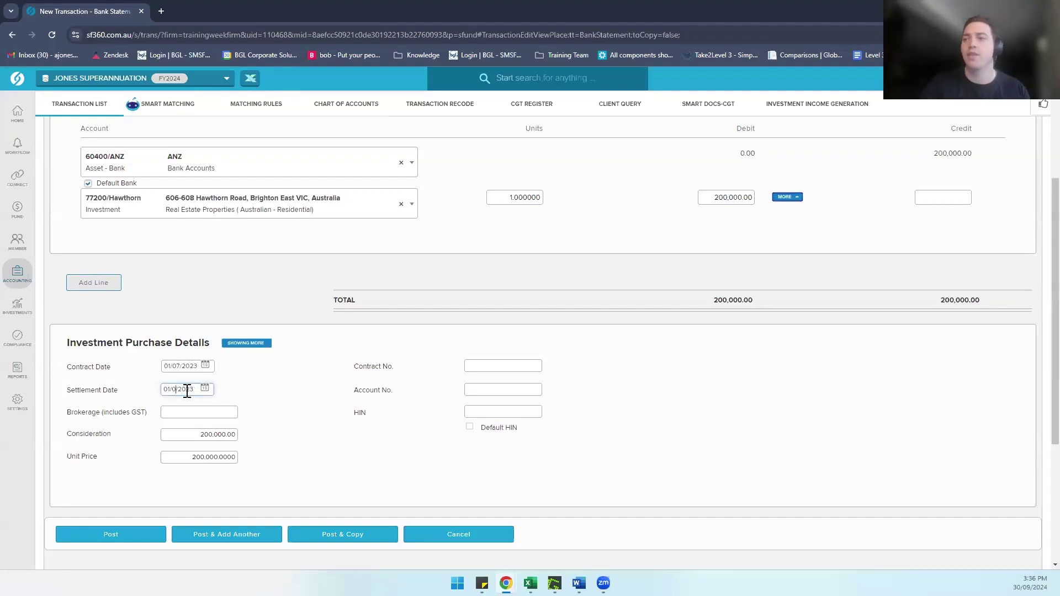
{"action": "type", "text": "9"}
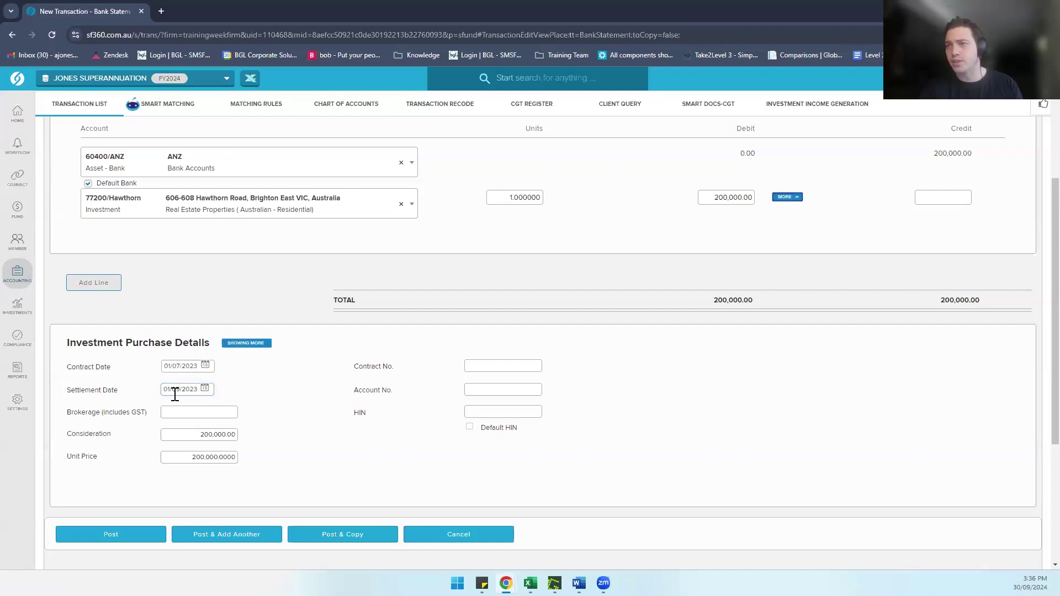
{"action": "scroll", "coordinate": [288, 412], "scroll_direction": "down", "scroll_amount": 1}
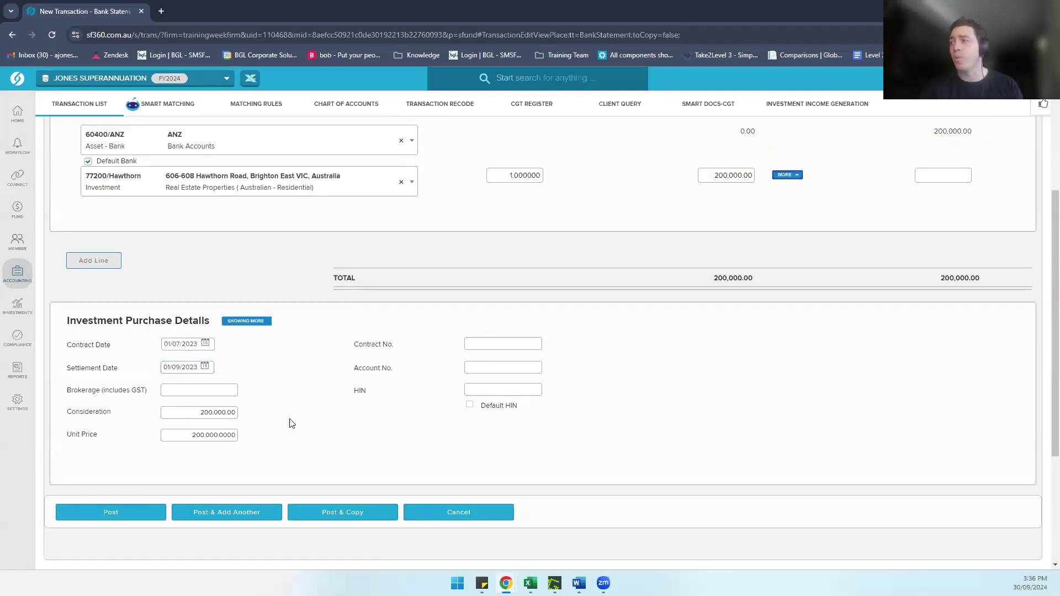
{"action": "scroll", "coordinate": [292, 423], "scroll_direction": "up", "scroll_amount": 2}
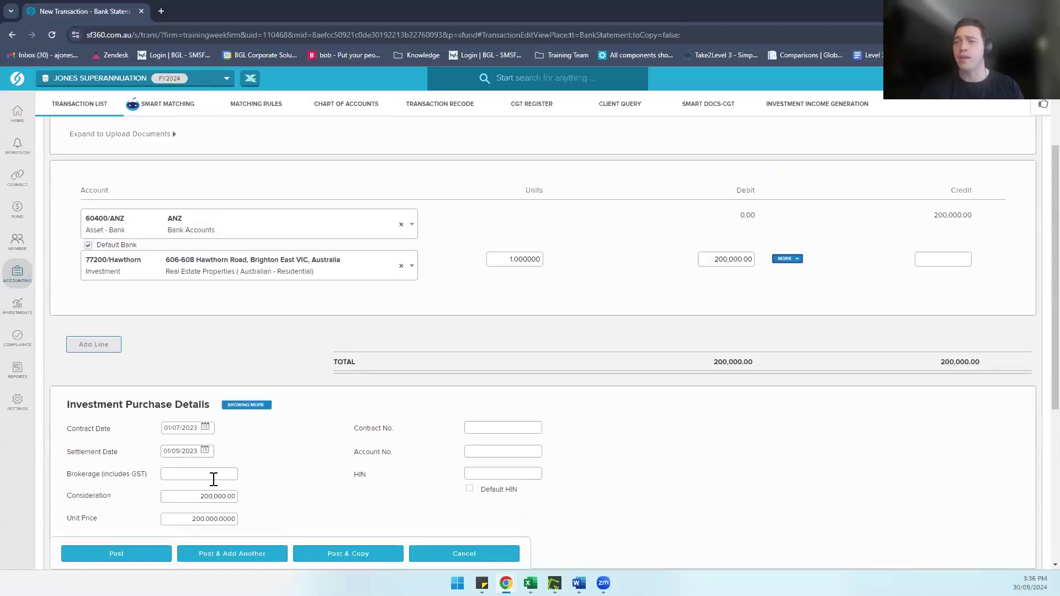
{"action": "left_click", "coordinate": [115, 554]}
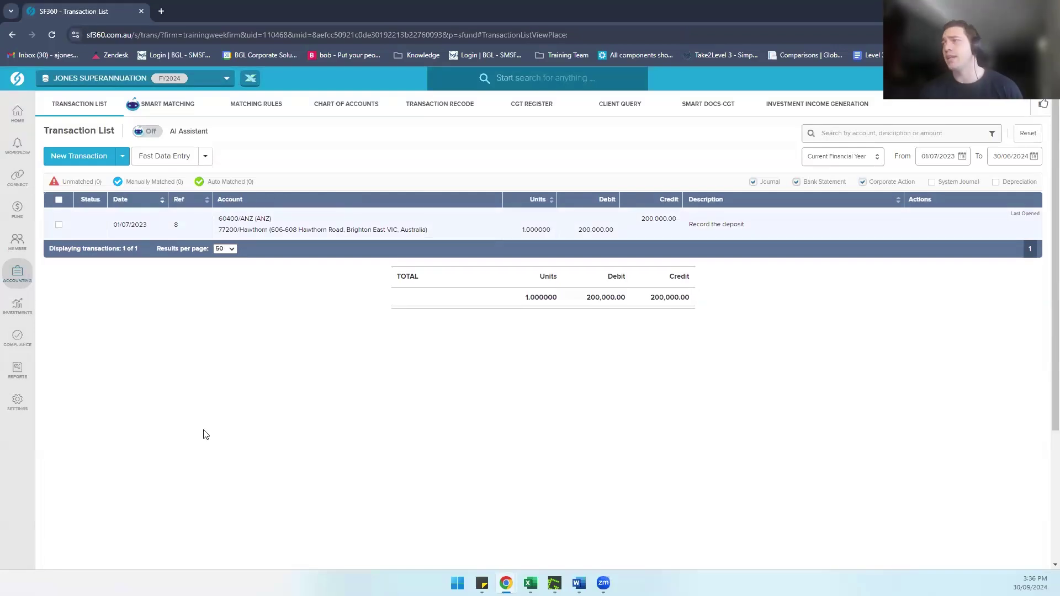
Step: Start a new bank statement transaction dated 01/09/2023 described 'Record the settlement'
{"action": "left_click", "coordinate": [80, 161]}
{"action": "left_click", "coordinate": [83, 177]}
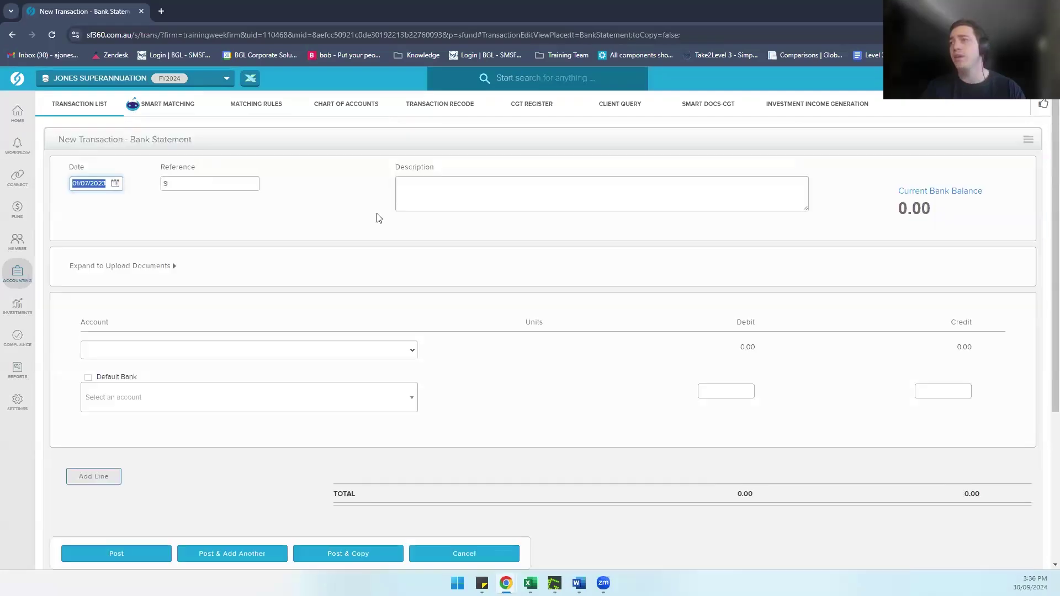
{"action": "left_click", "coordinate": [89, 186]}
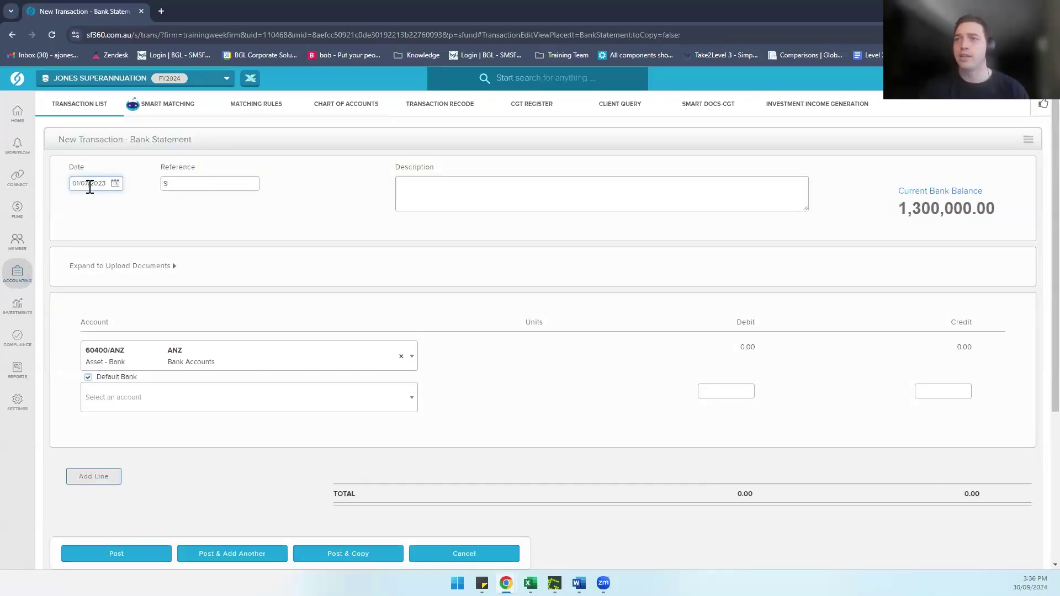
{"action": "key", "text": "BackSpace"}
{"action": "type", "text": "9"}
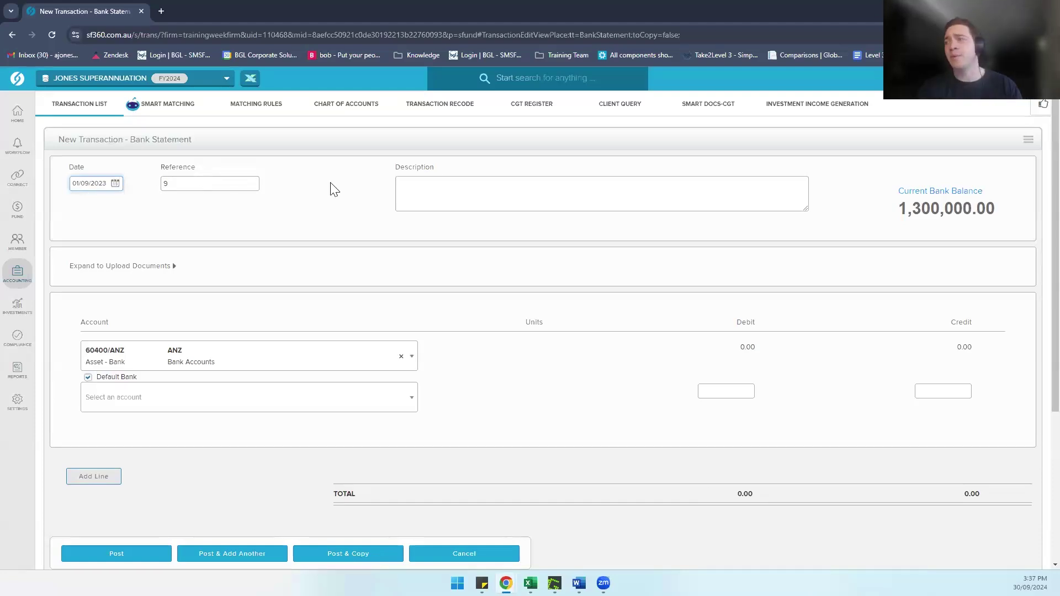
{"action": "left_click", "coordinate": [436, 192]}
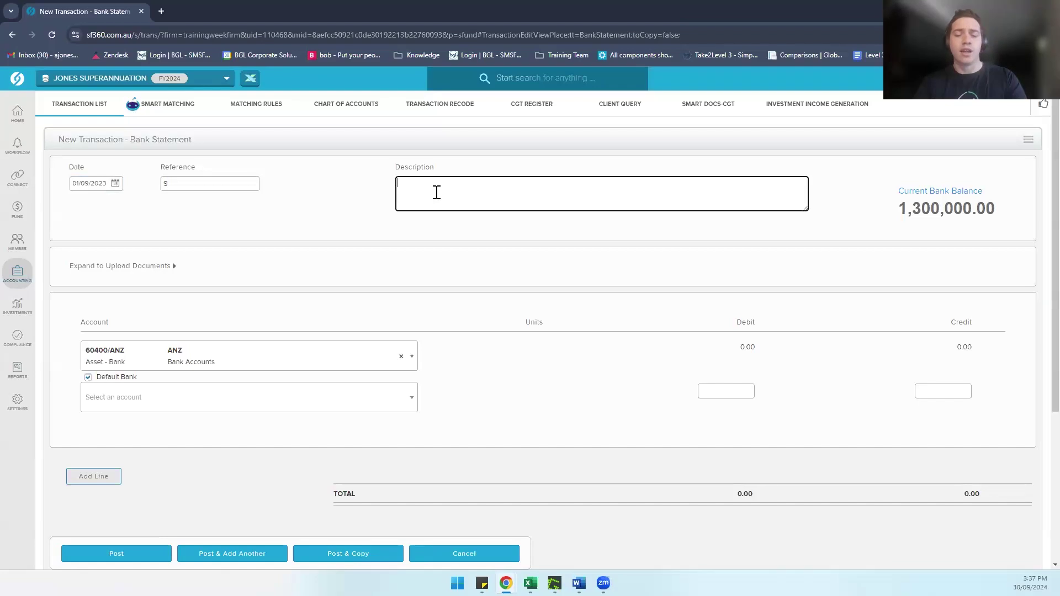
{"action": "type", "text": "Recor"}
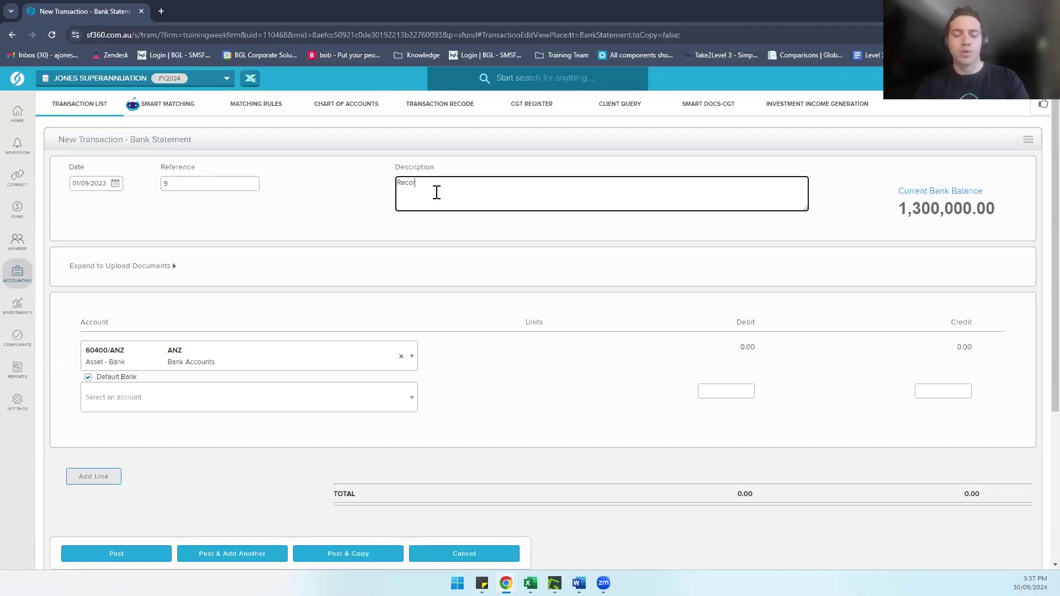
{"action": "type", "text": "d the settlement"}
{"action": "left_click", "coordinate": [387, 214]}
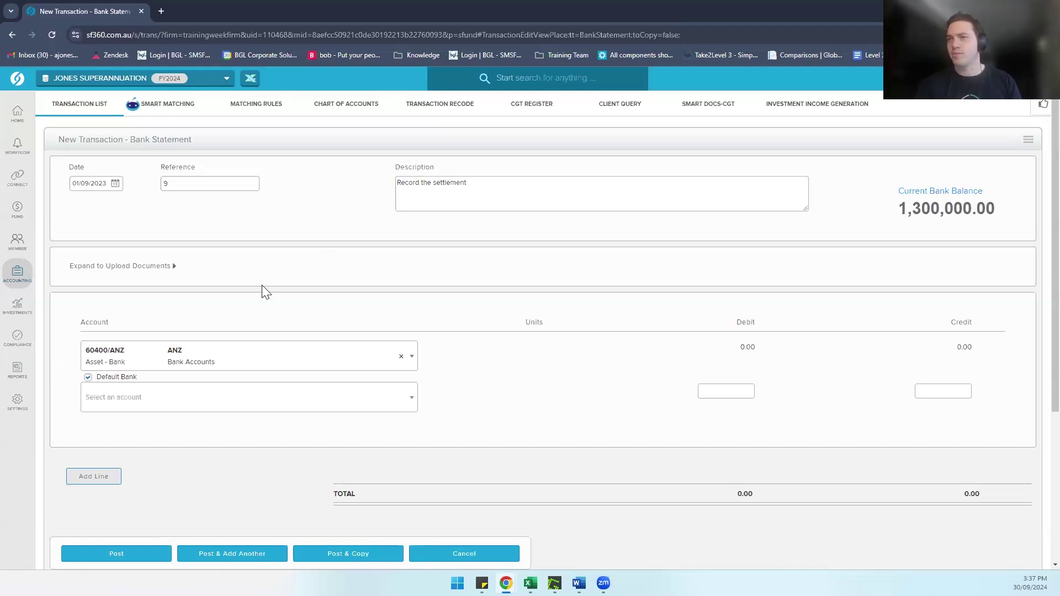
Step: Select account 77200/Hawthorn on the transaction's second line
{"action": "left_click", "coordinate": [245, 398]}
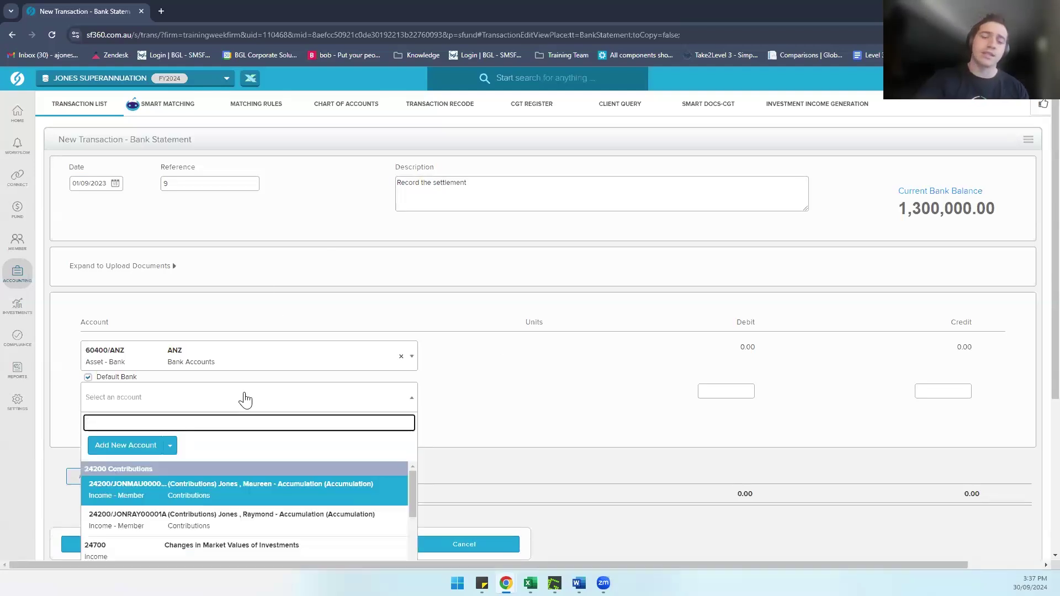
{"action": "type", "text": "7722"}
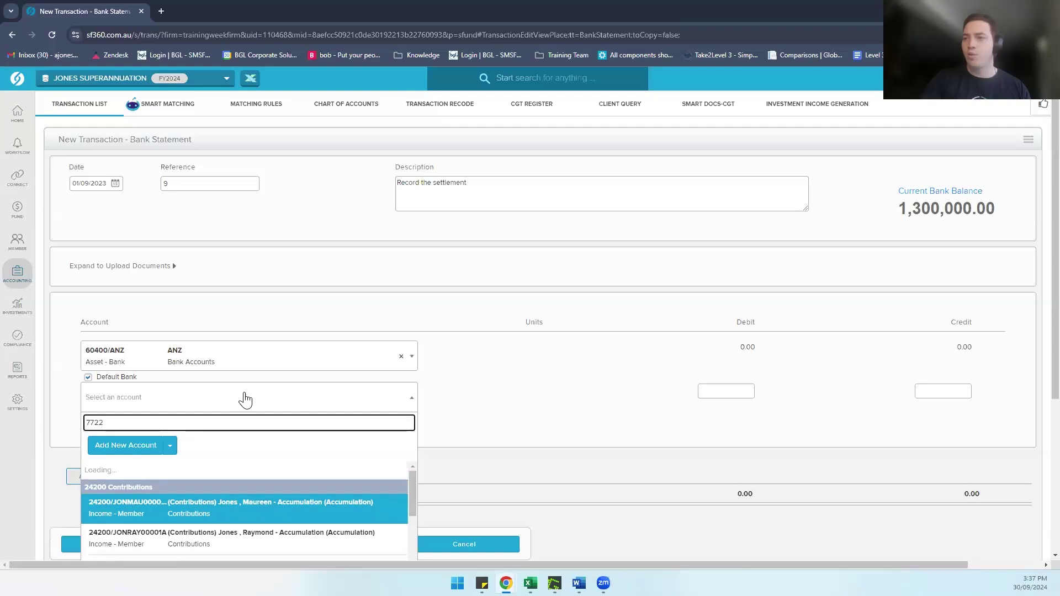
{"action": "key", "text": "BackSpace"}
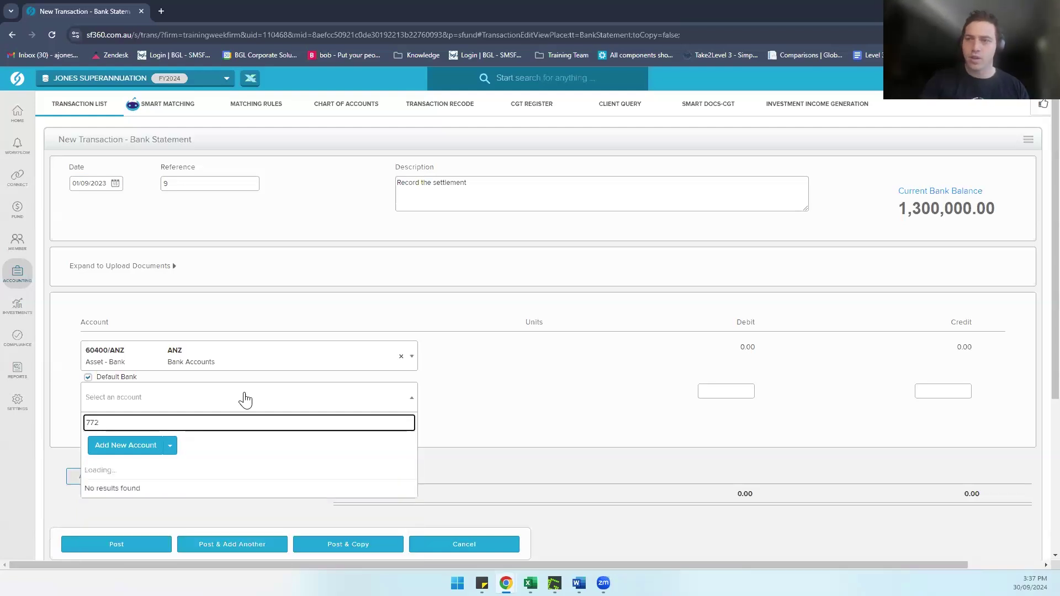
{"action": "type", "text": "00"}
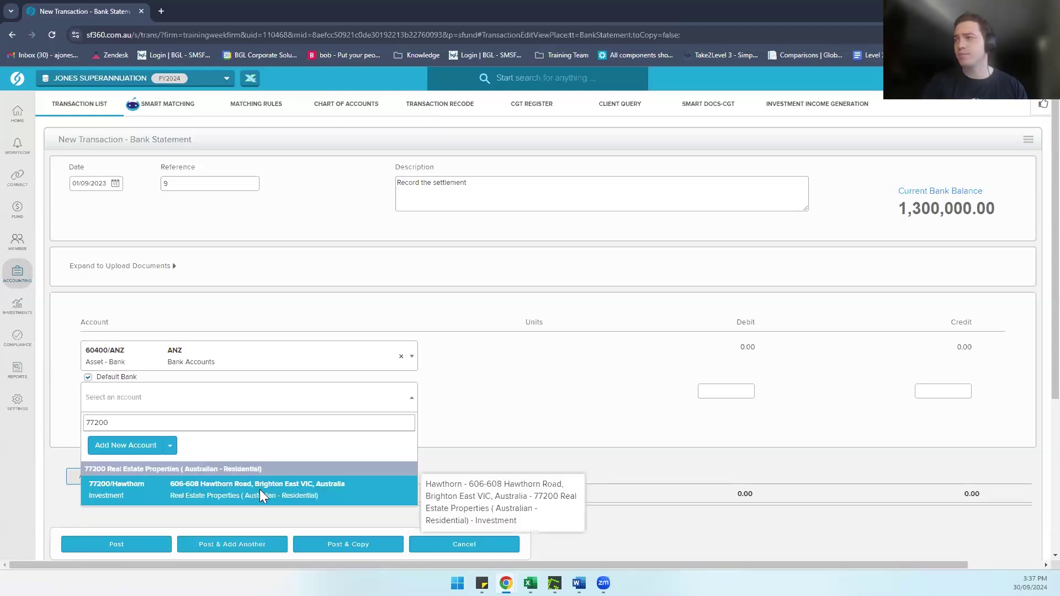
{"action": "left_click", "coordinate": [259, 490]}
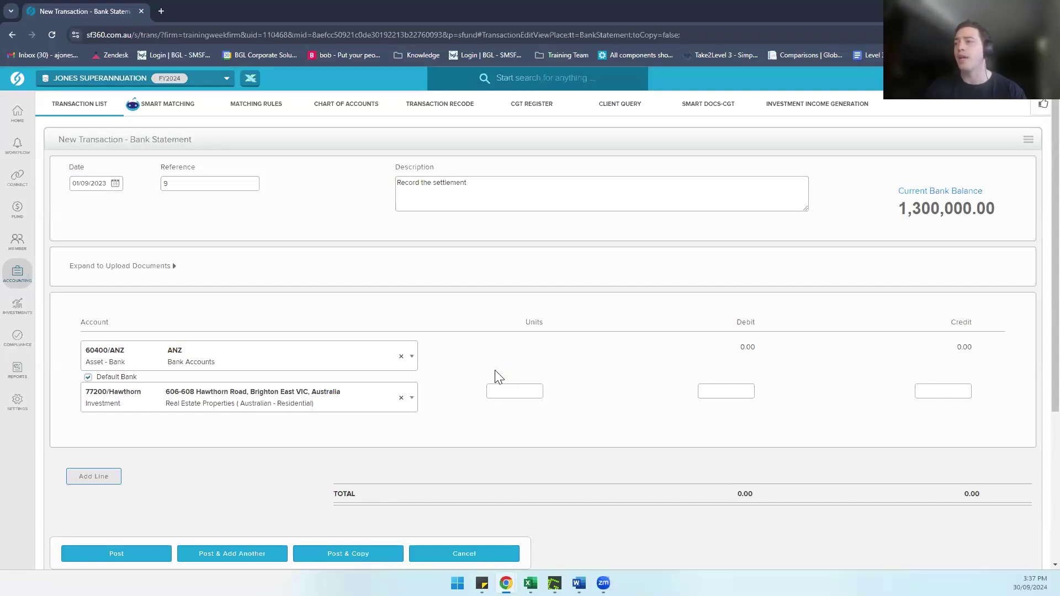
Step: Give the 77200/Hawthorn line 0 units and an 800,000 debit
{"action": "left_click", "coordinate": [504, 390]}
{"action": "type", "text": "1"}
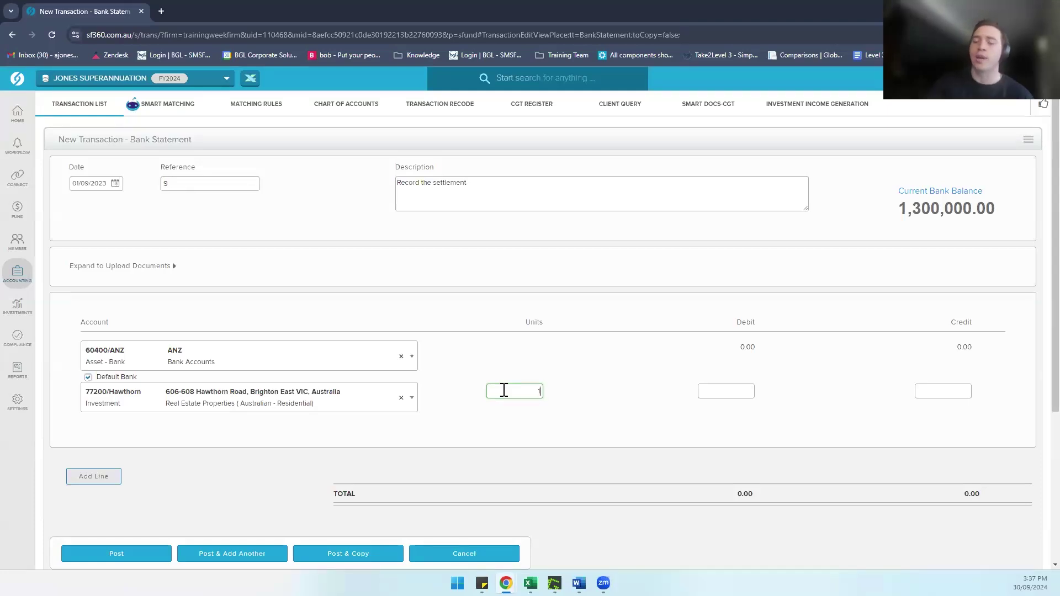
{"action": "key", "text": "BackSpace"}
{"action": "type", "text": "0"}
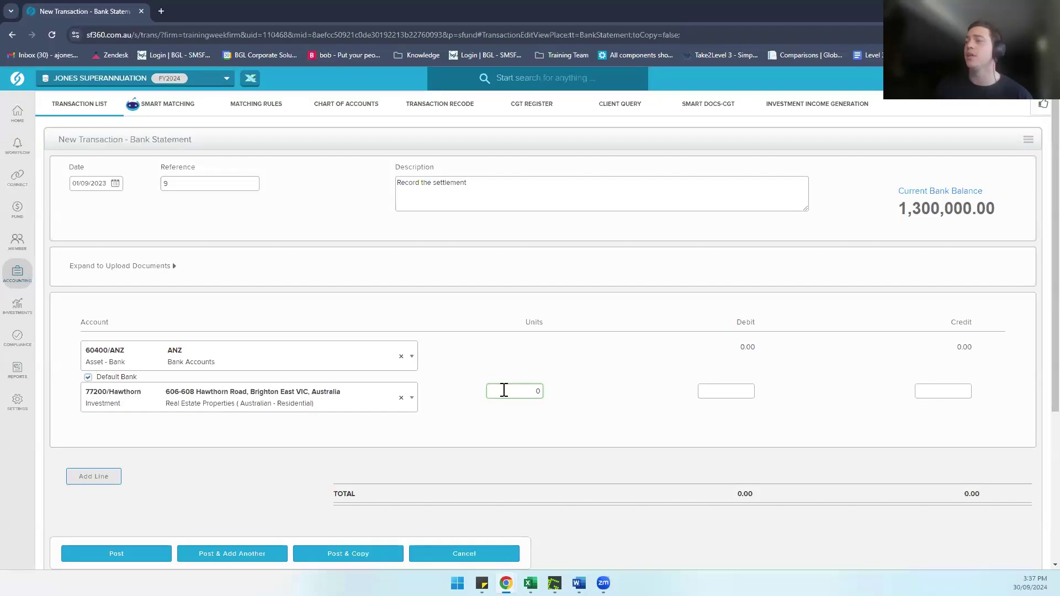
{"action": "left_click", "coordinate": [679, 379]}
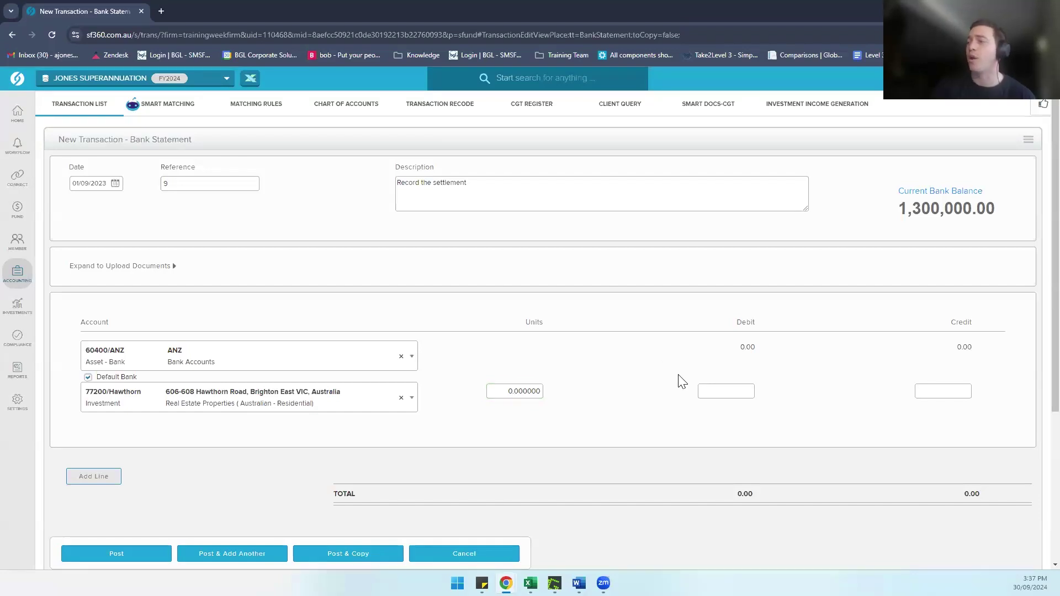
{"action": "left_click", "coordinate": [722, 392]}
{"action": "type", "text": "80"}
{"action": "type", "text": "0"}
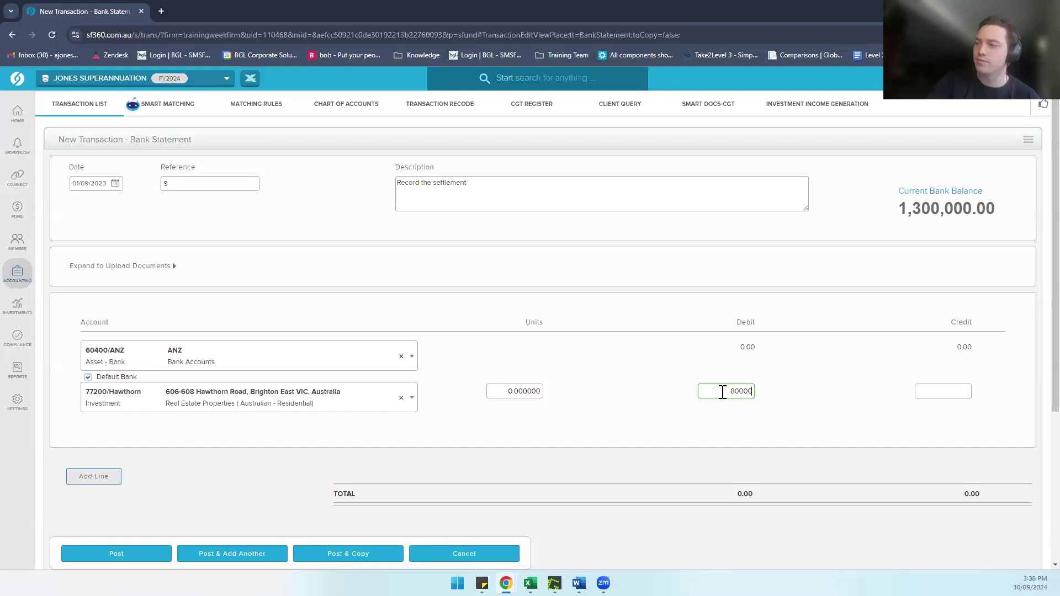
{"action": "type", "text": ",000"}
{"action": "left_click", "coordinate": [691, 401]}
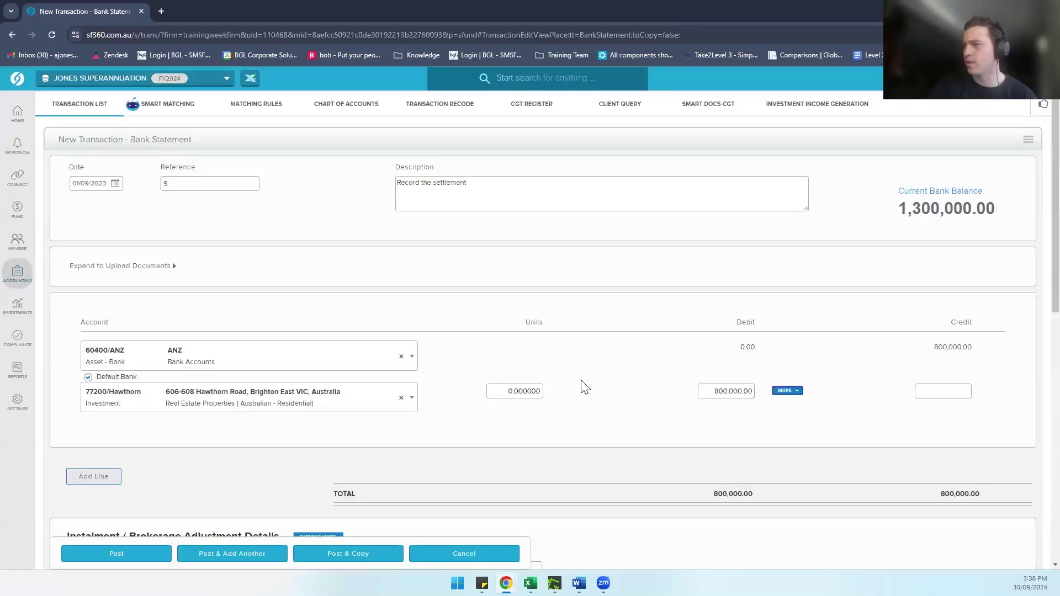
Step: Match the settlement to the 01/07/2023 deposit parcel and post it
{"action": "scroll", "coordinate": [584, 387], "scroll_direction": "down", "scroll_amount": 5}
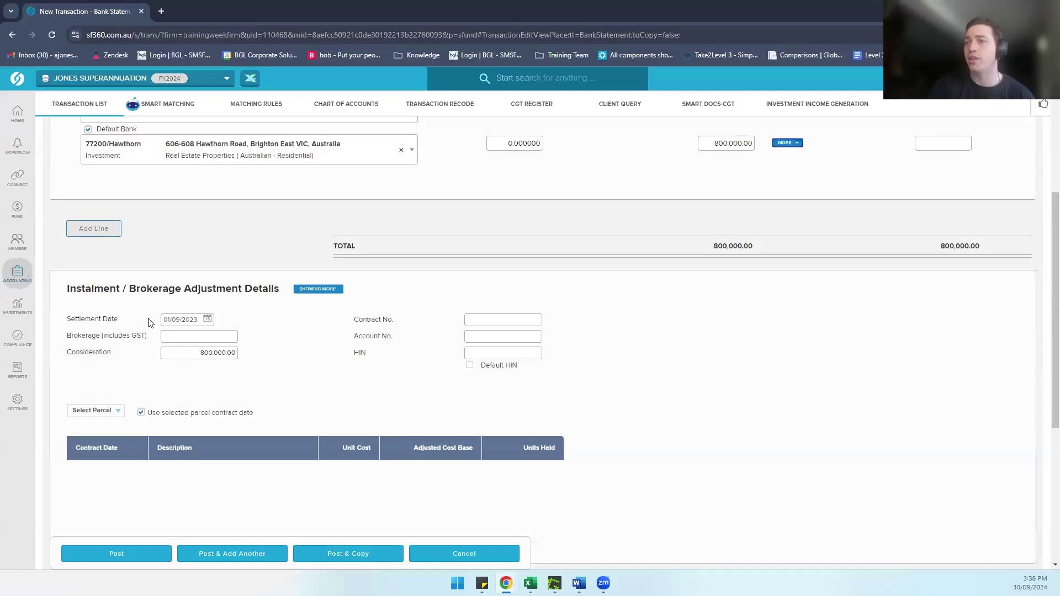
{"action": "left_click", "coordinate": [87, 412]}
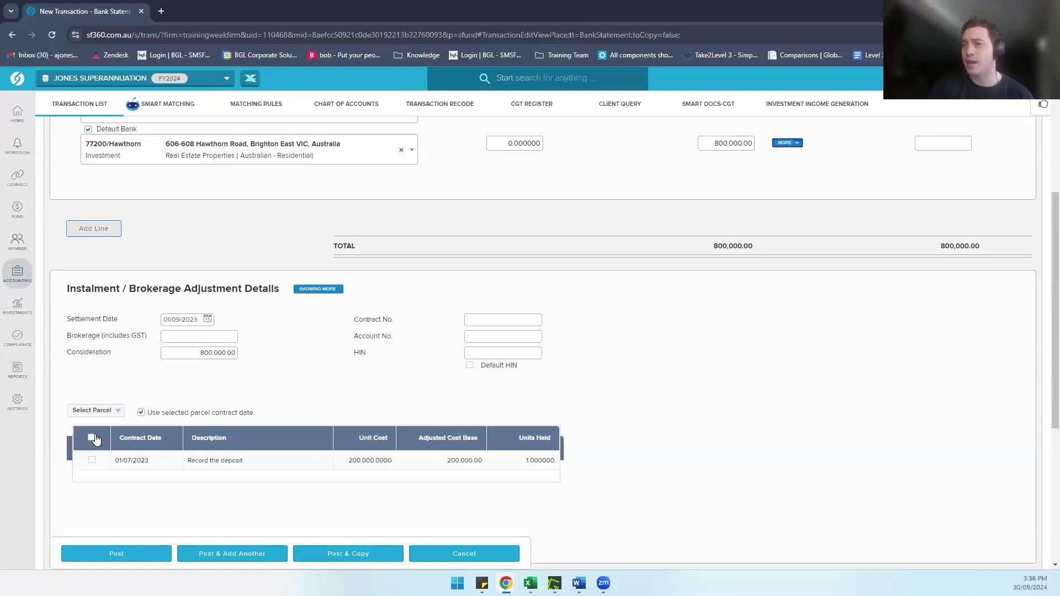
{"action": "left_click", "coordinate": [92, 438]}
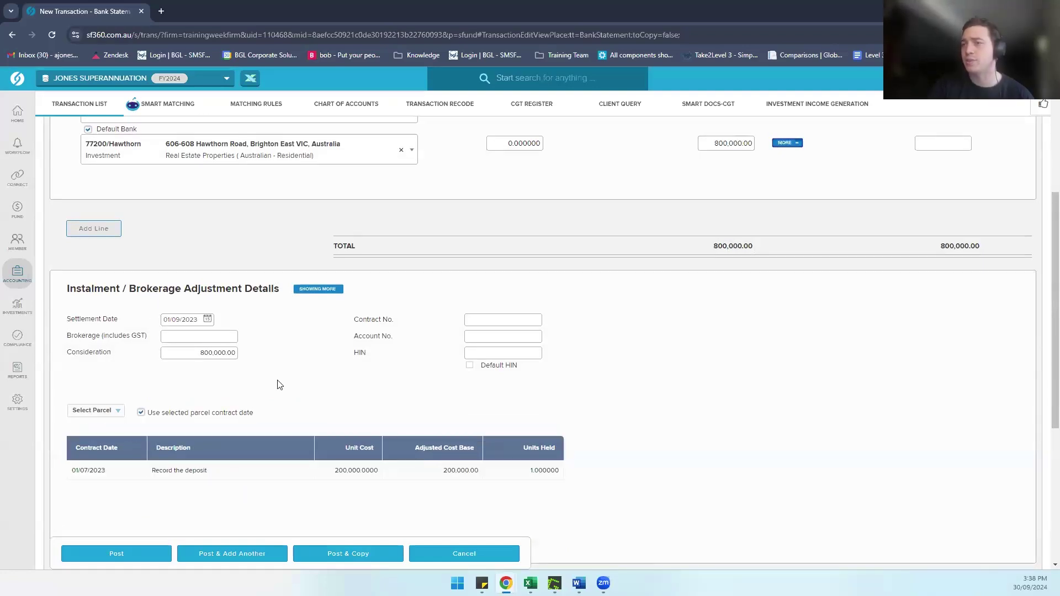
{"action": "scroll", "coordinate": [279, 385], "scroll_direction": "down", "scroll_amount": 1}
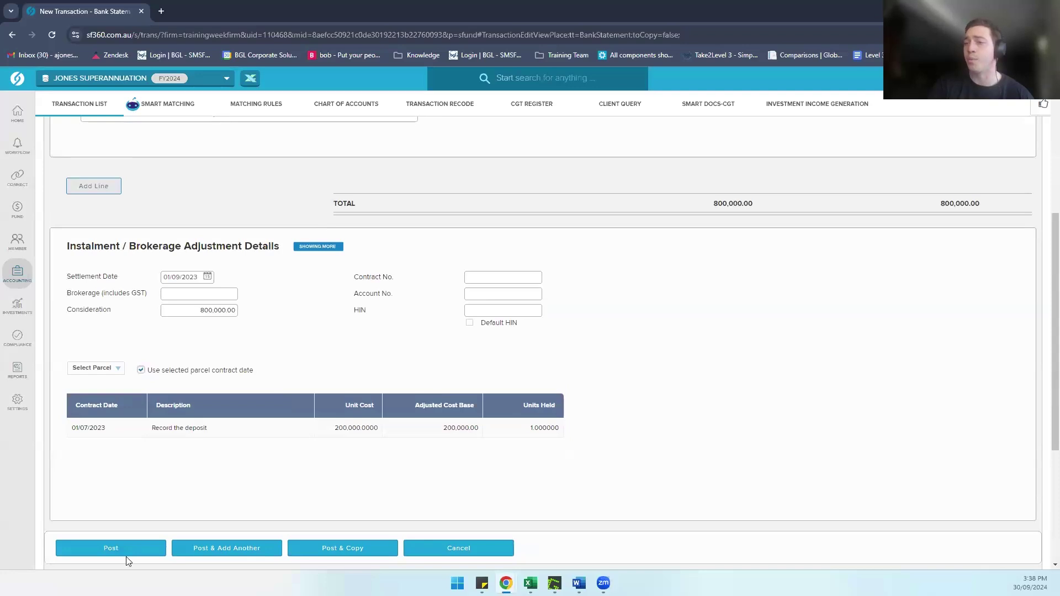
{"action": "scroll", "coordinate": [485, 386], "scroll_direction": "up", "scroll_amount": 4}
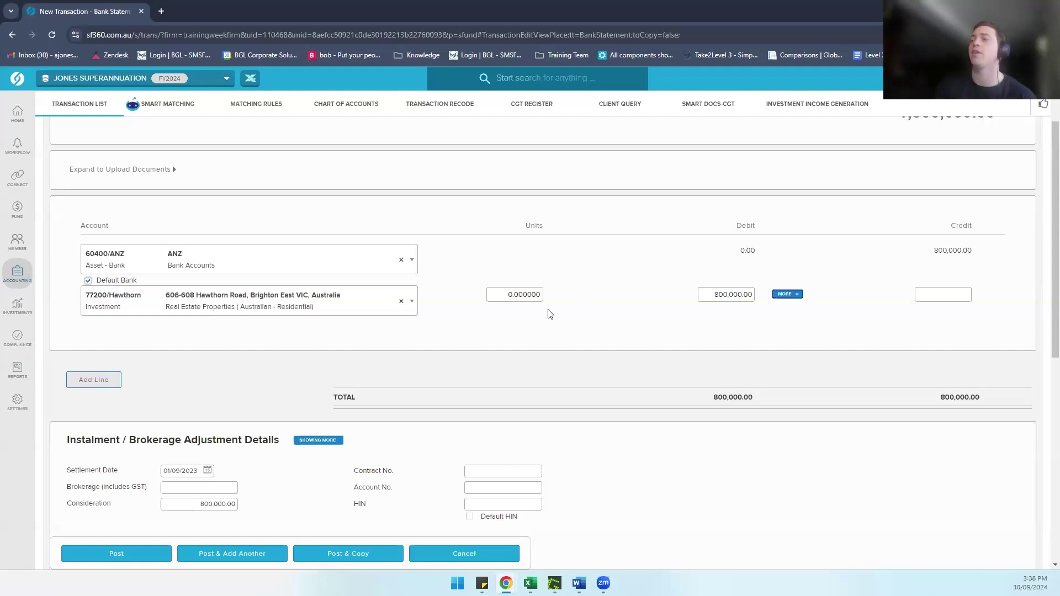
{"action": "scroll", "coordinate": [549, 313], "scroll_direction": "down", "scroll_amount": 3}
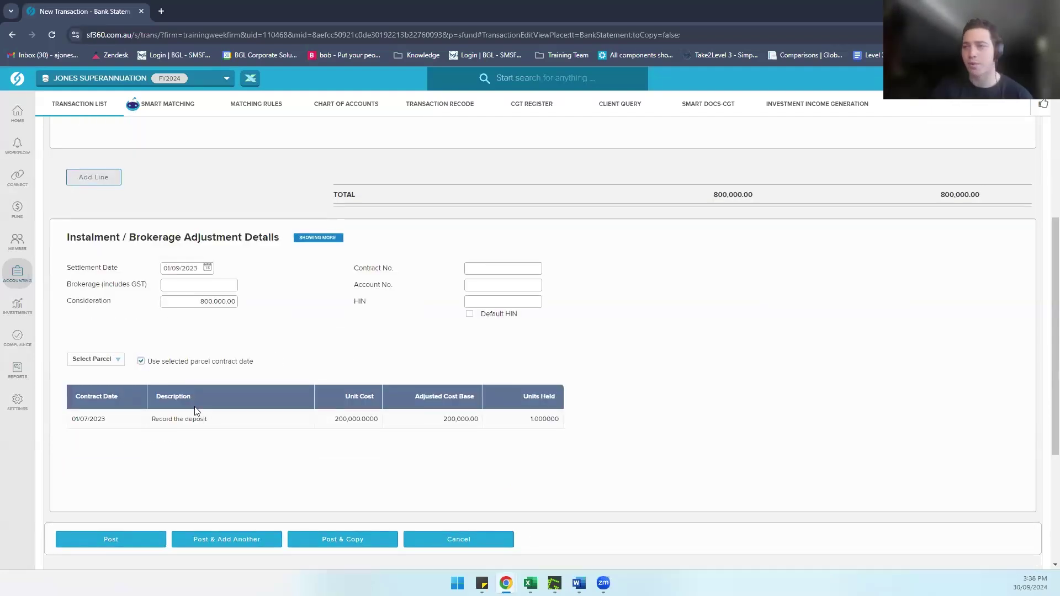
{"action": "left_click", "coordinate": [134, 540]}
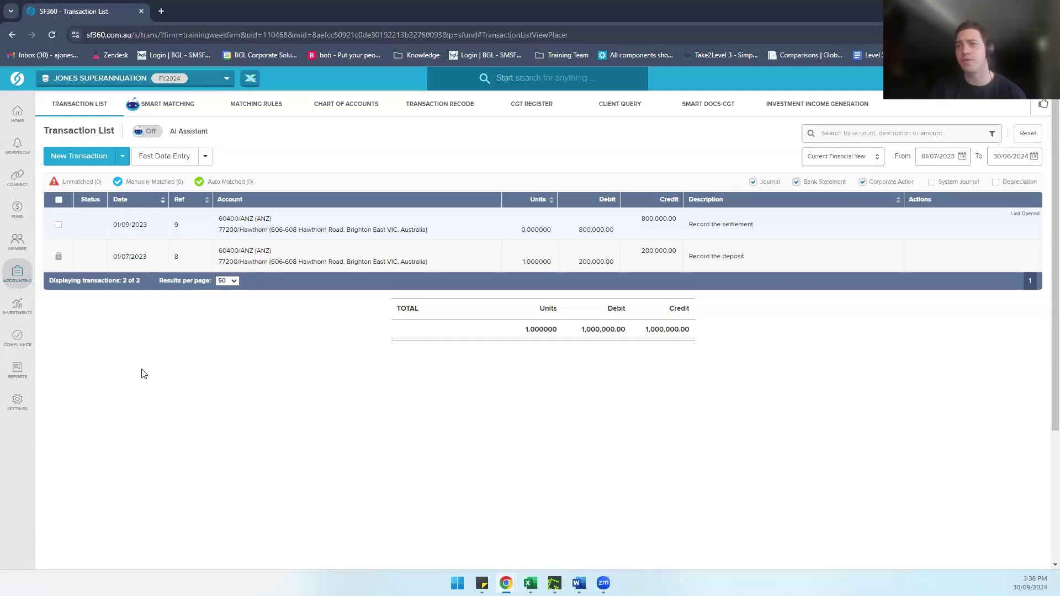
Step: Open Compliance > Depreciation for 2023-2024 and toggle the Hawthorn Road asset's selection
{"action": "left_click", "coordinate": [21, 340]}
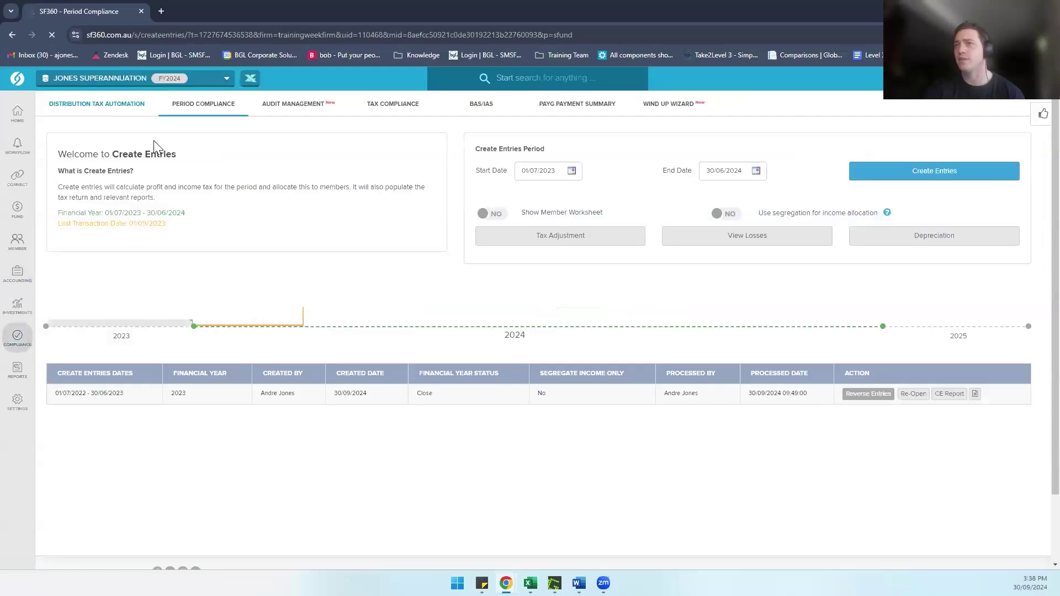
{"action": "left_click", "coordinate": [937, 237]}
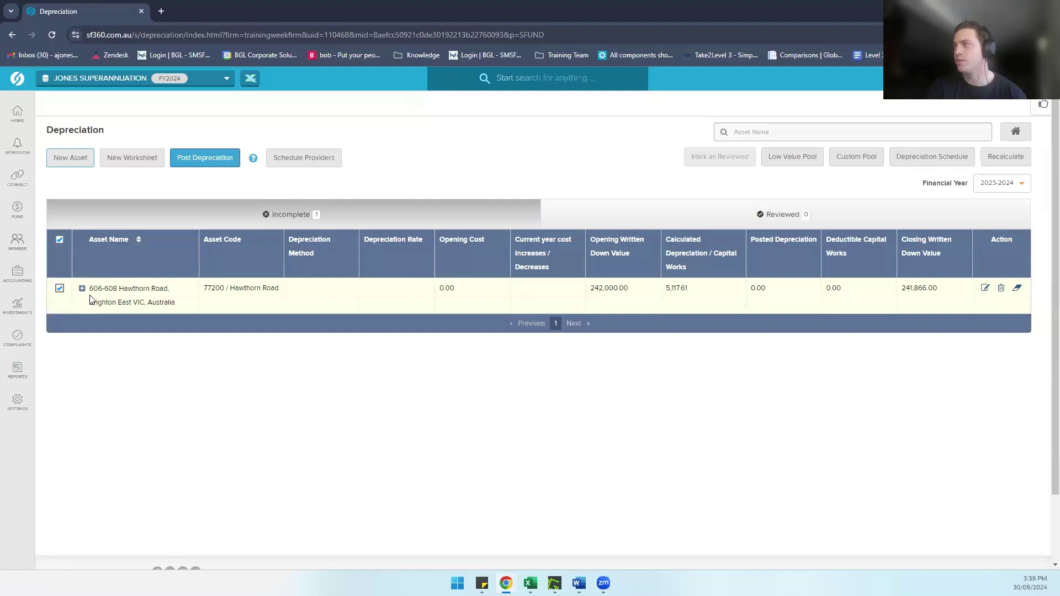
{"action": "left_click", "coordinate": [59, 288]}
{"action": "left_click", "coordinate": [59, 288]}
{"action": "left_click", "coordinate": [60, 241]}
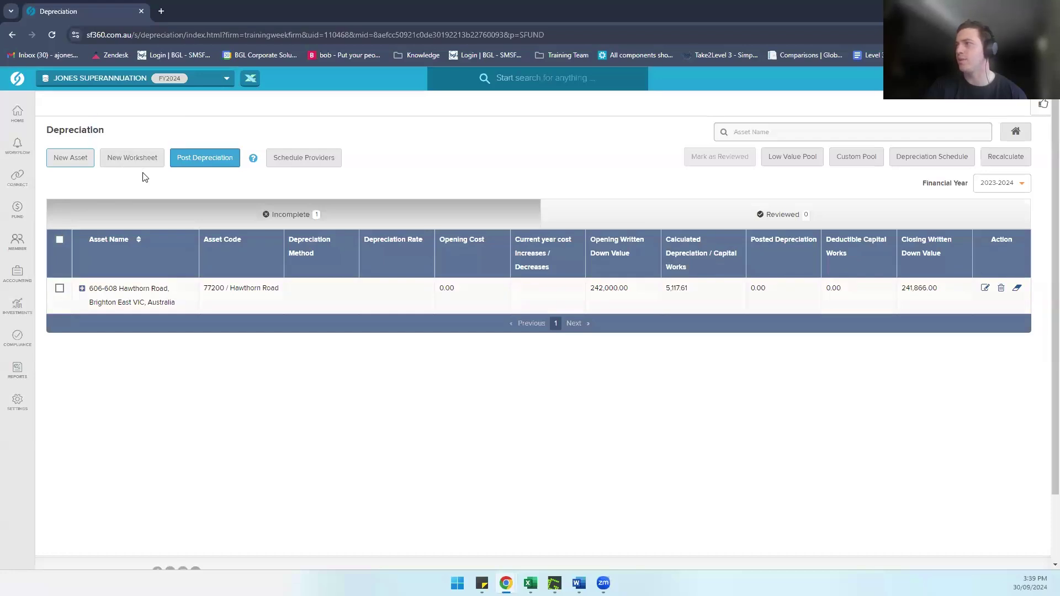
Step: Delete the Hawthorn Road depreciation worksheet, confirm with Yes, and close the success message
{"action": "left_click", "coordinate": [1001, 290]}
{"action": "left_click", "coordinate": [500, 348]}
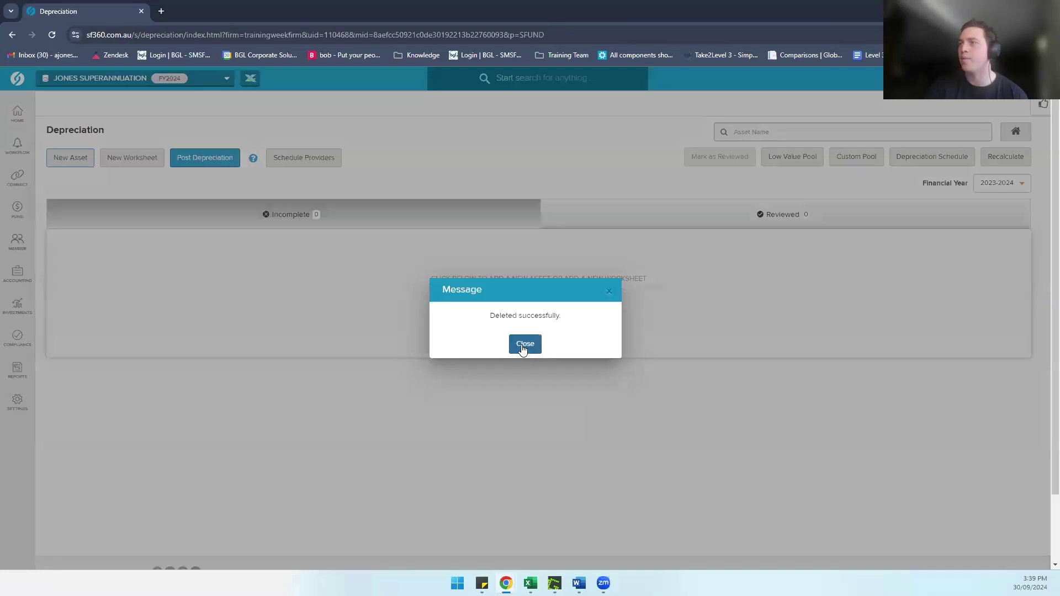
{"action": "left_click", "coordinate": [524, 341]}
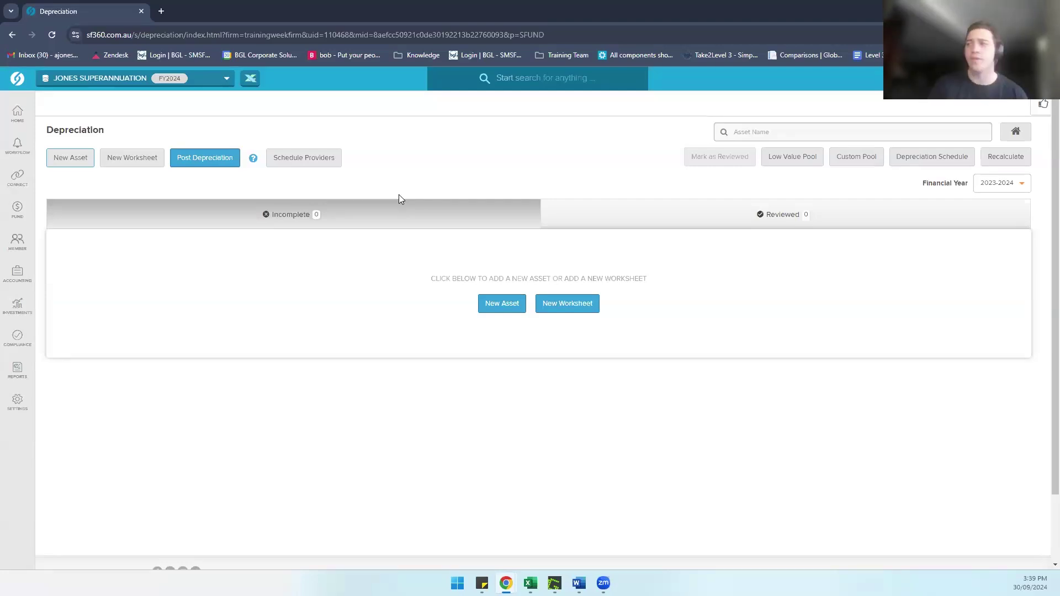
Step: Start a 77200/Hawthorn worksheet for 'Air Conditioner', code Air 1, bought 01/07/2023 at 2,000
{"action": "left_click", "coordinate": [551, 306]}
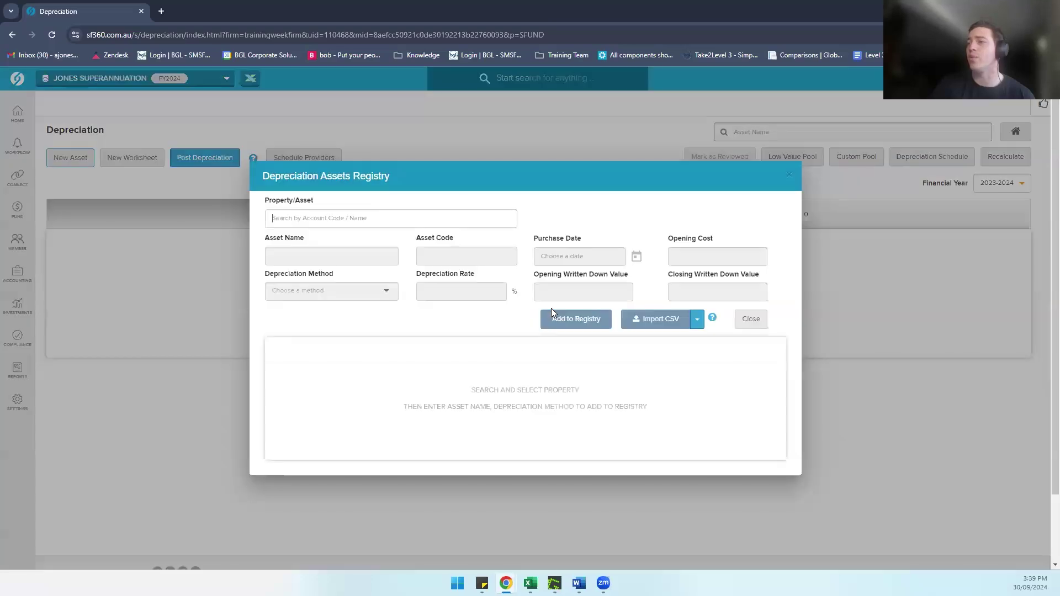
{"action": "type", "text": "772"}
{"action": "type", "text": "00"}
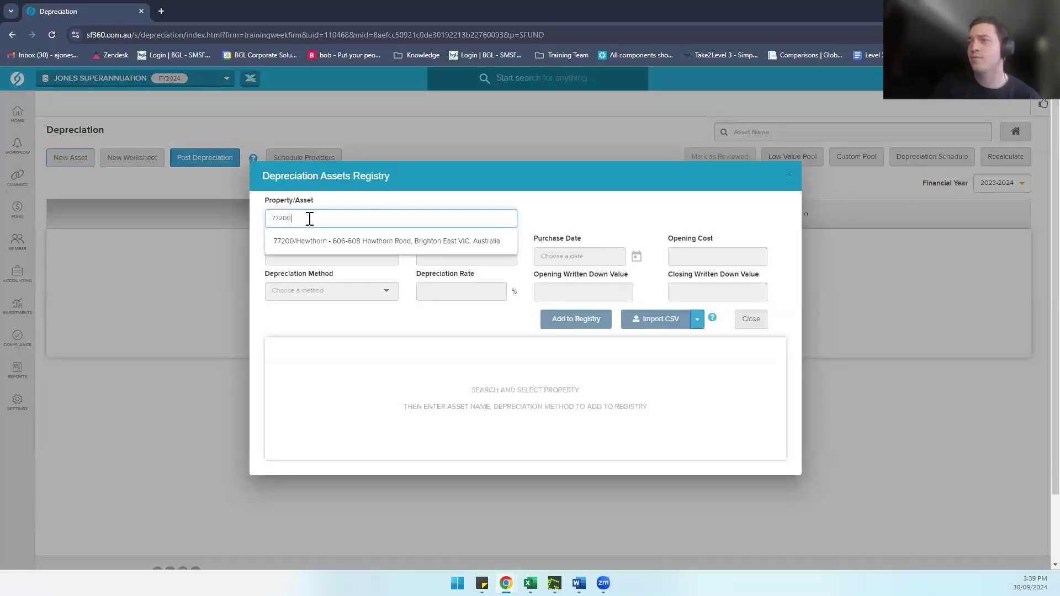
{"action": "left_click", "coordinate": [328, 242]}
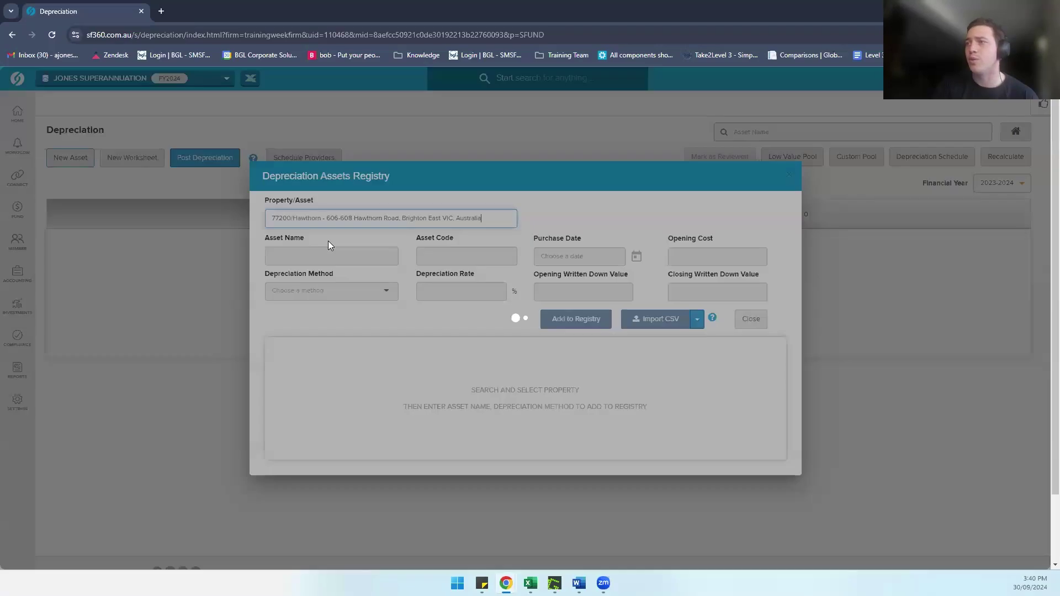
{"action": "left_click", "coordinate": [320, 264]}
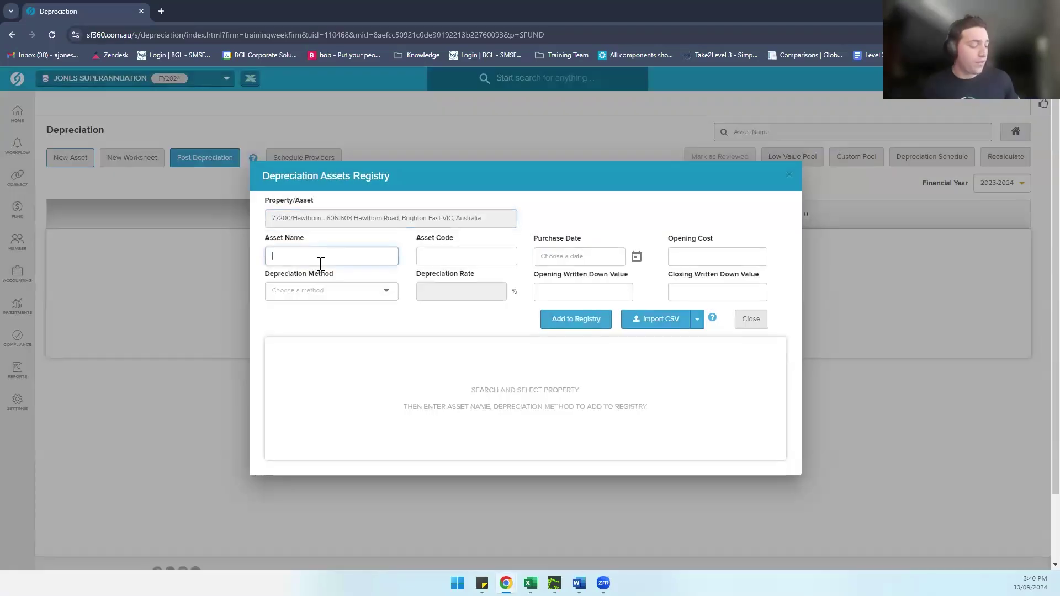
{"action": "type", "text": "Air Cond"}
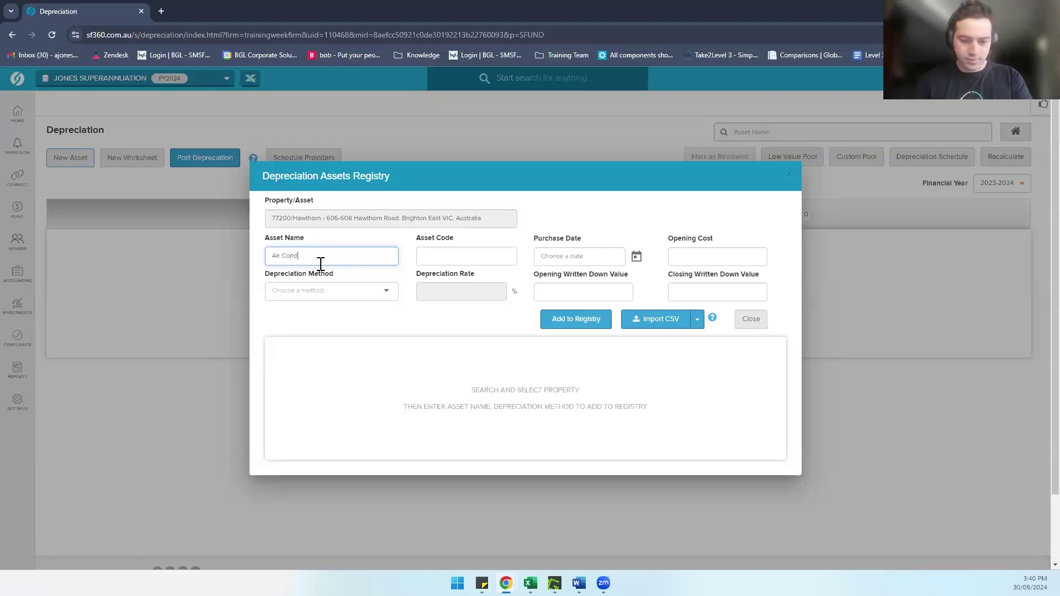
{"action": "type", "text": "itioner"}
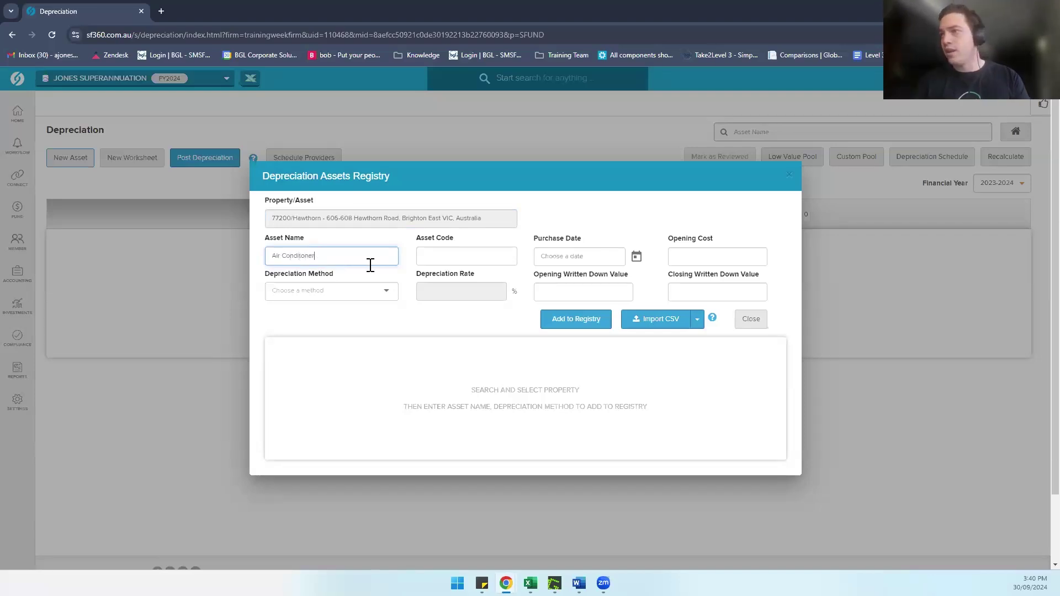
{"action": "left_click", "coordinate": [433, 257]}
{"action": "type", "text": "A"}
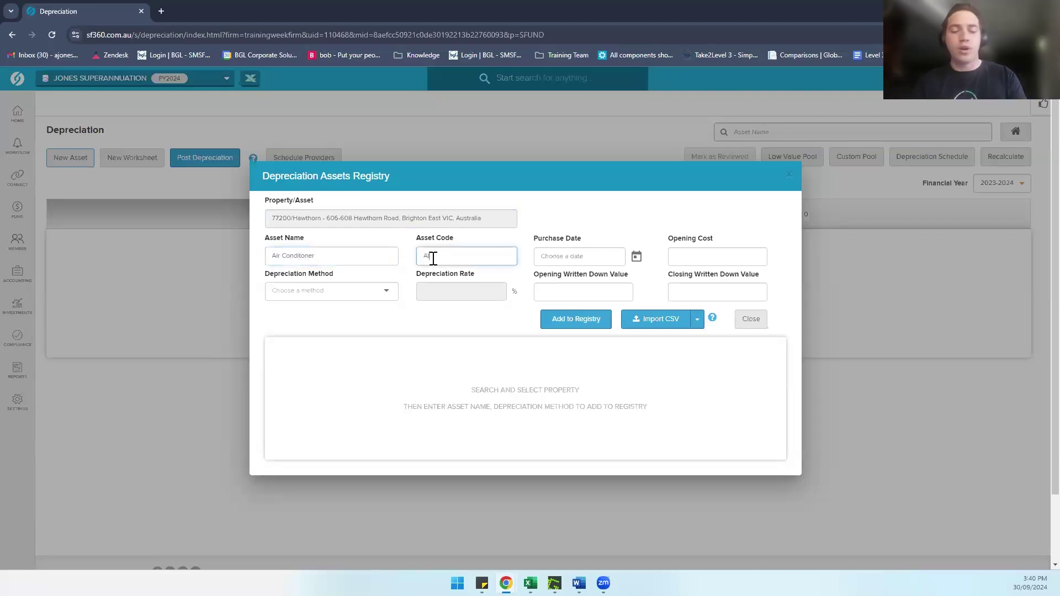
{"action": "type", "text": "ir"}
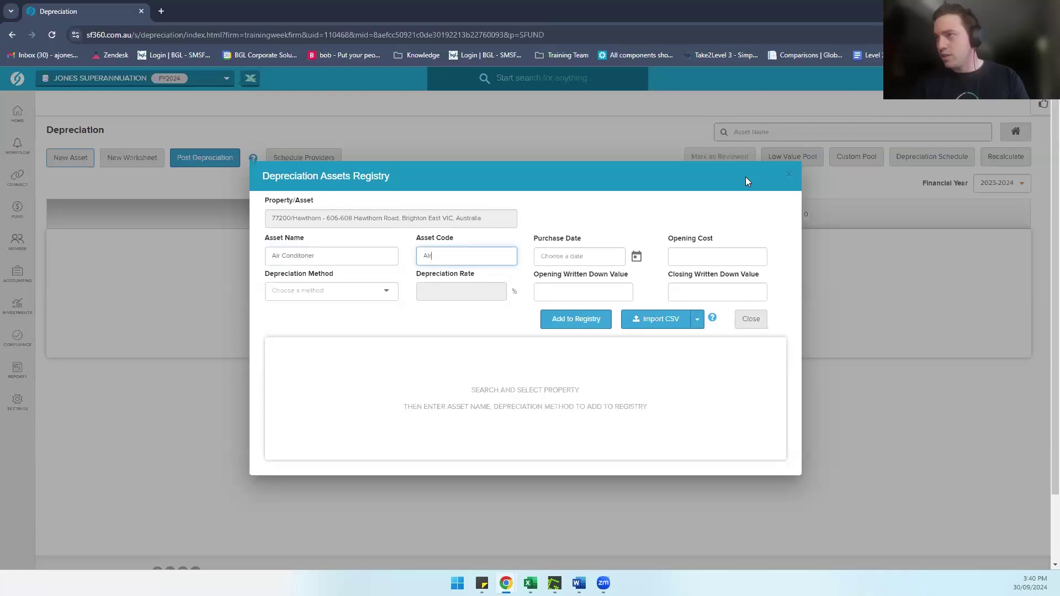
{"action": "type", "text": "r 1"}
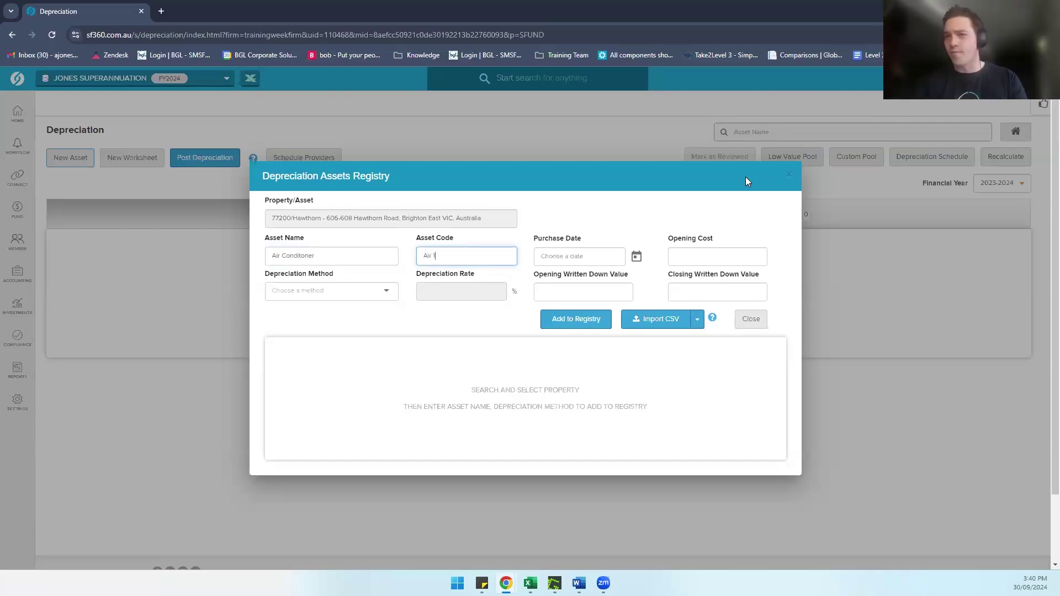
{"action": "left_click", "coordinate": [556, 257]}
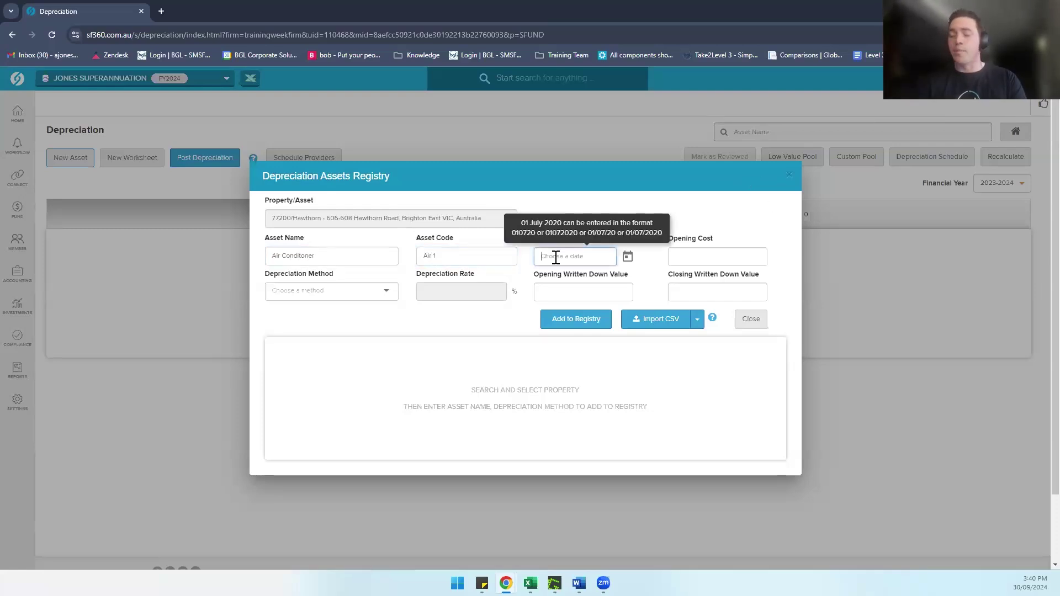
{"action": "type", "text": "01072023"}
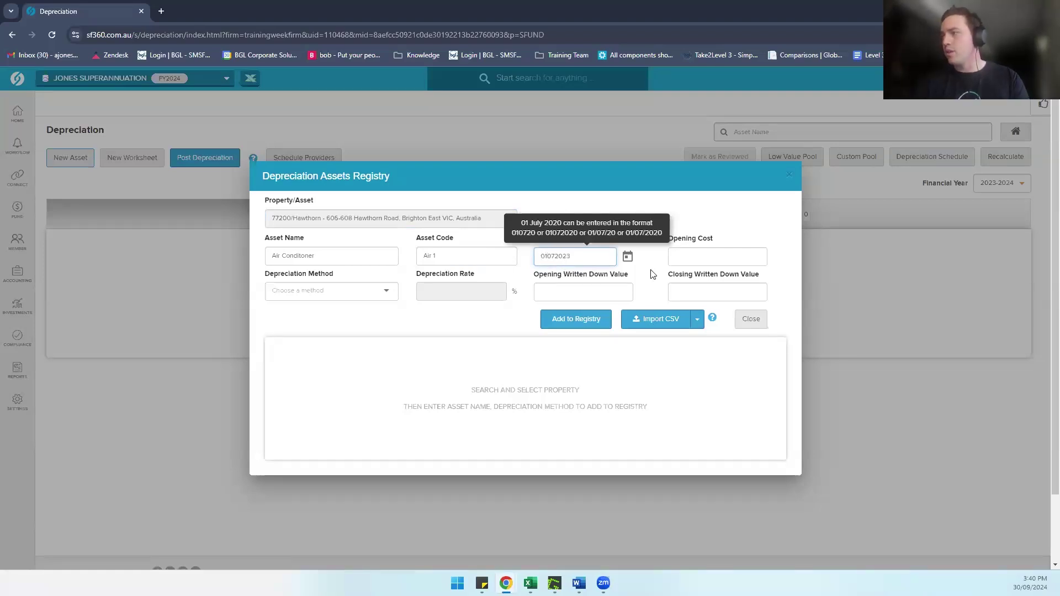
{"action": "left_click", "coordinate": [691, 258]}
{"action": "left_click", "coordinate": [691, 258]}
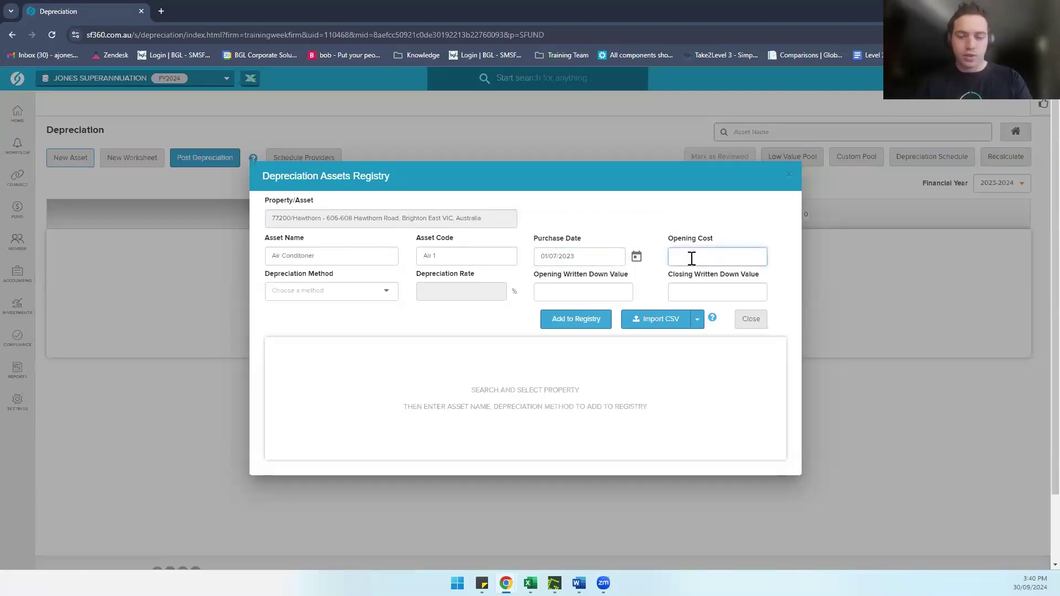
{"action": "type", "text": "2,000"}
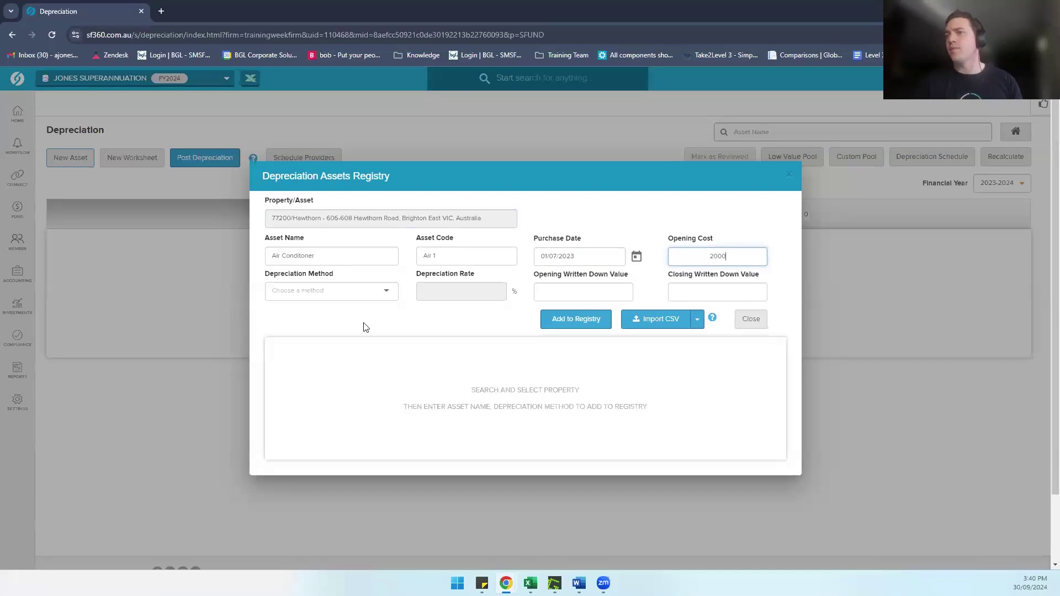
Step: Set Prime Cost method, 6.7% rate and 2,000 opening written down value
{"action": "left_click", "coordinate": [308, 296]}
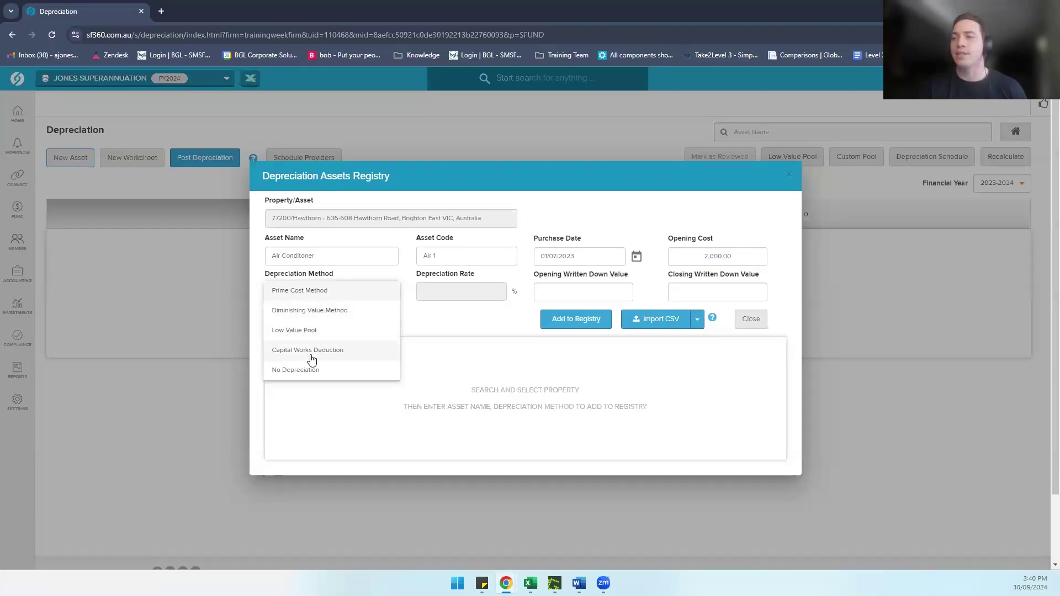
{"action": "left_click", "coordinate": [315, 291]}
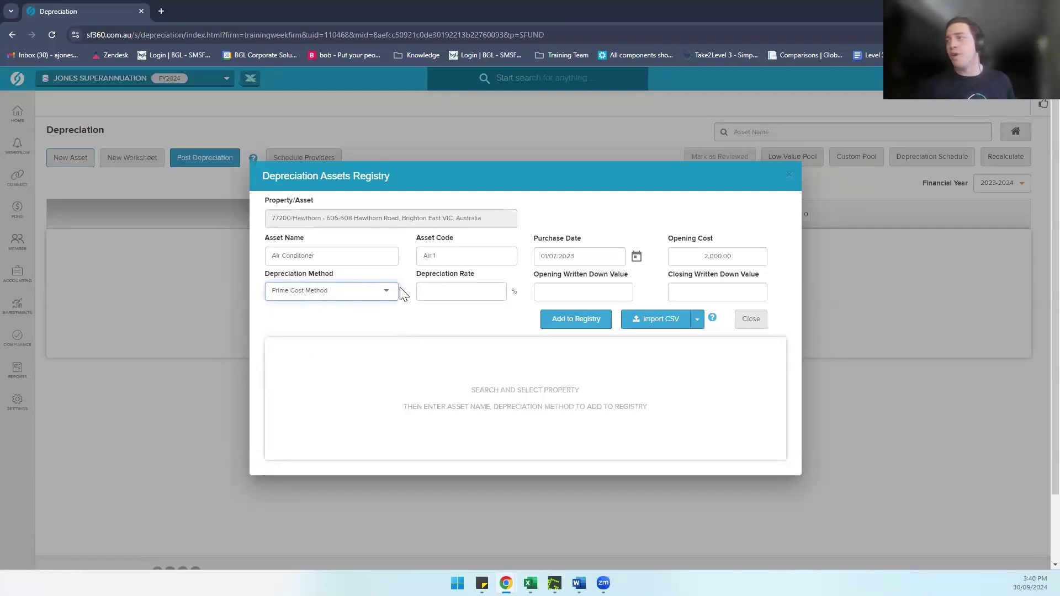
{"action": "left_click", "coordinate": [438, 292]}
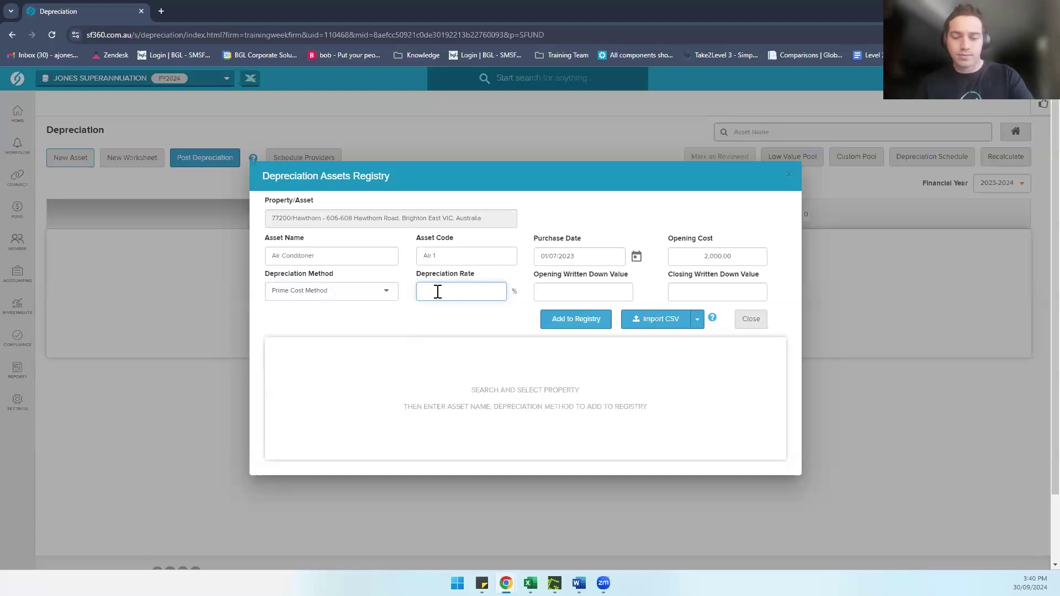
{"action": "type", "text": "6.7"}
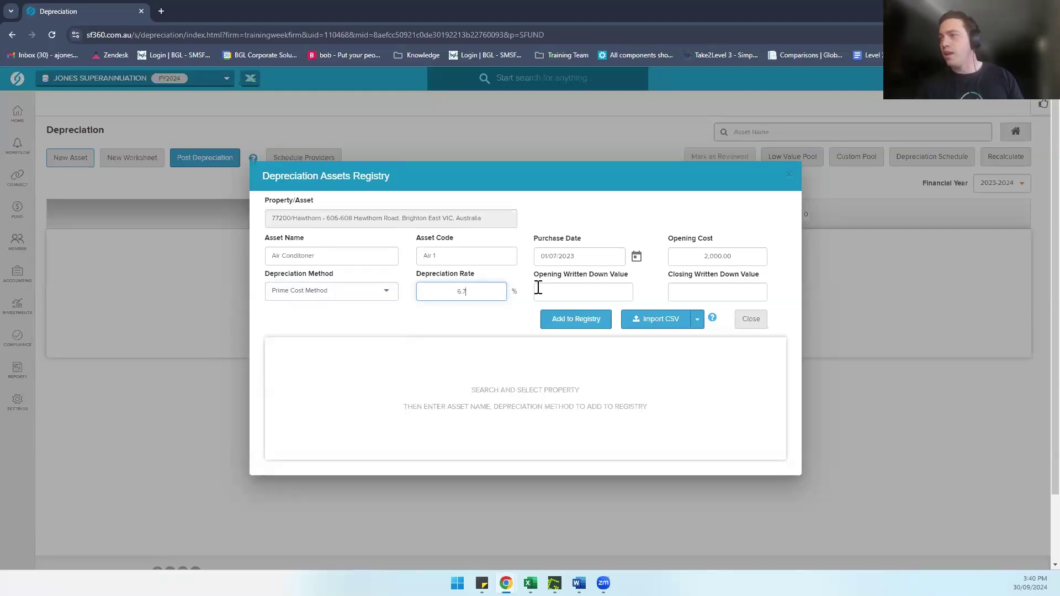
{"action": "left_click", "coordinate": [559, 290]}
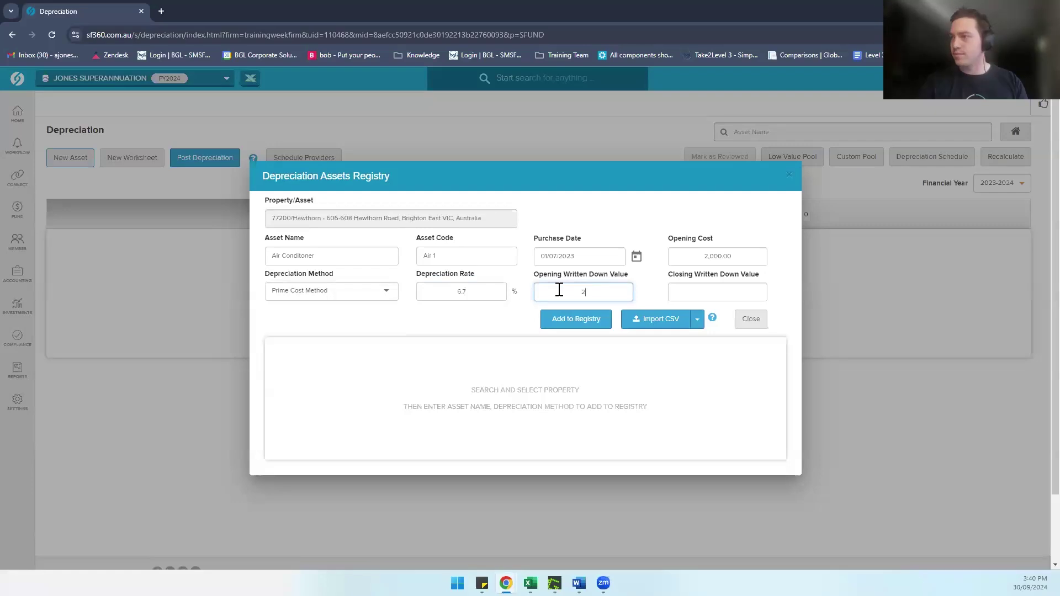
{"action": "type", "text": "2000"}
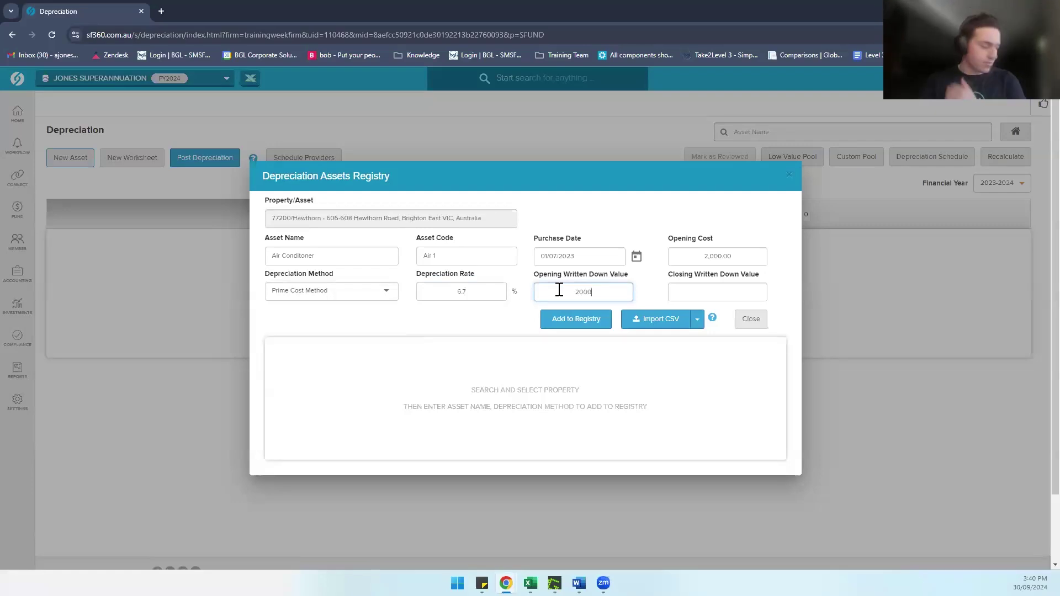
{"action": "left_click", "coordinate": [493, 374]}
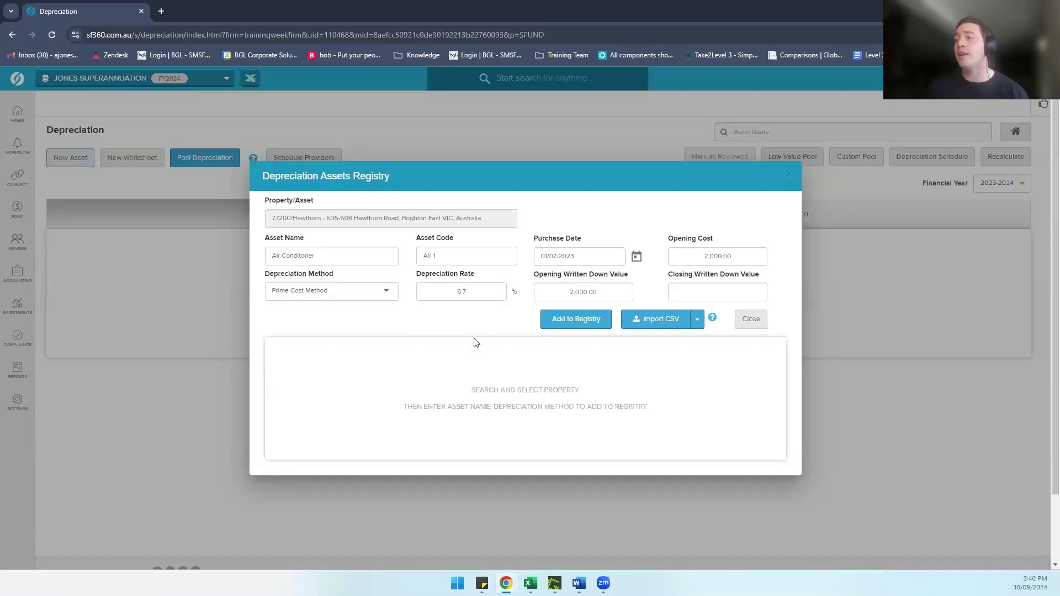
Step: Add the Air Conditioner to the registry, then start a Dishwasher entry, code Dish, dated 01/07/2023
{"action": "left_click", "coordinate": [554, 325]}
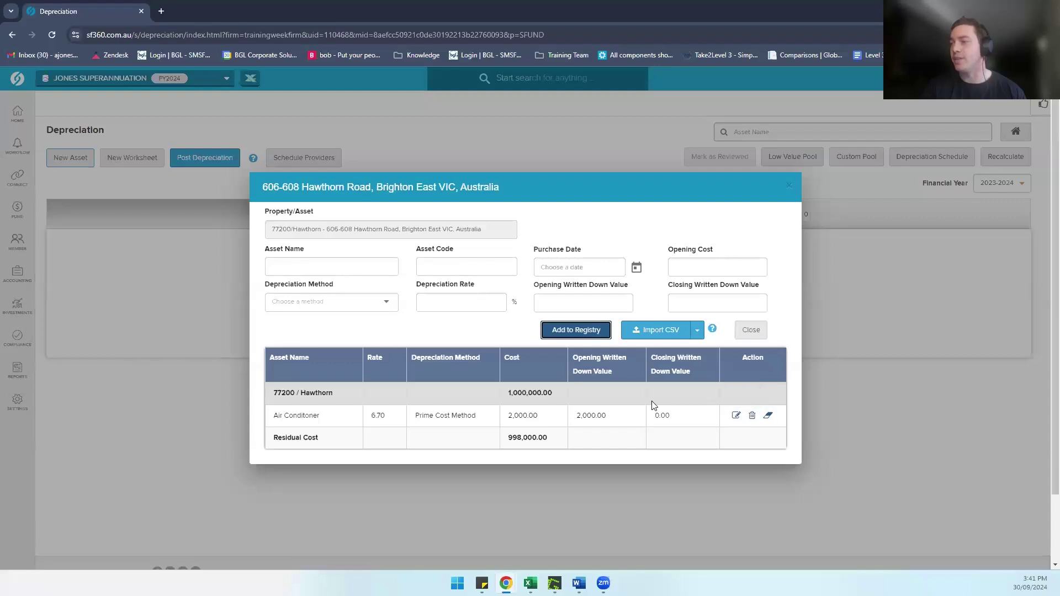
{"action": "left_click", "coordinate": [321, 266]}
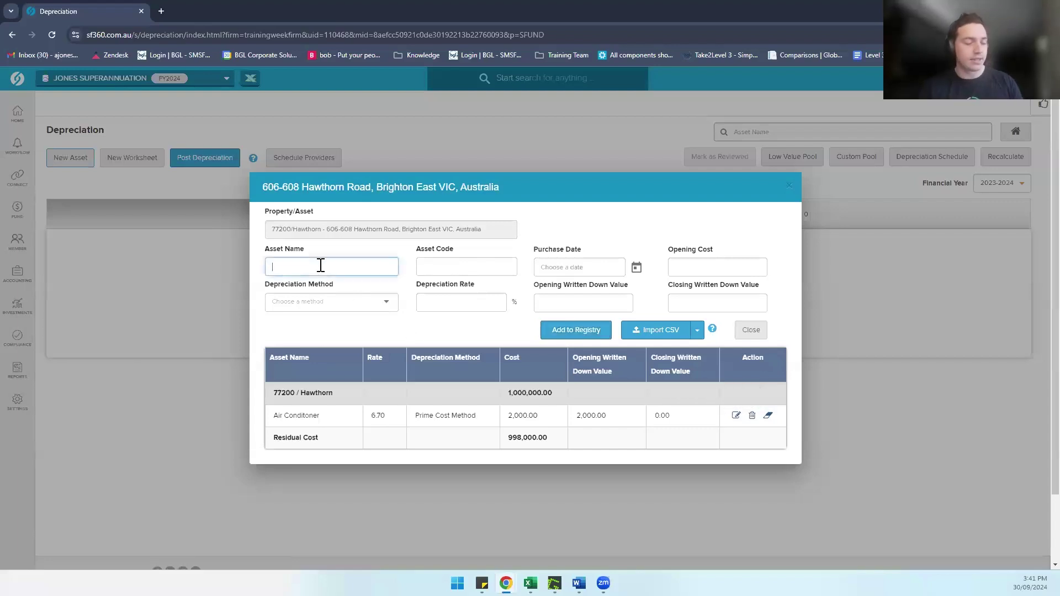
{"action": "type", "text": "Dishwasher"}
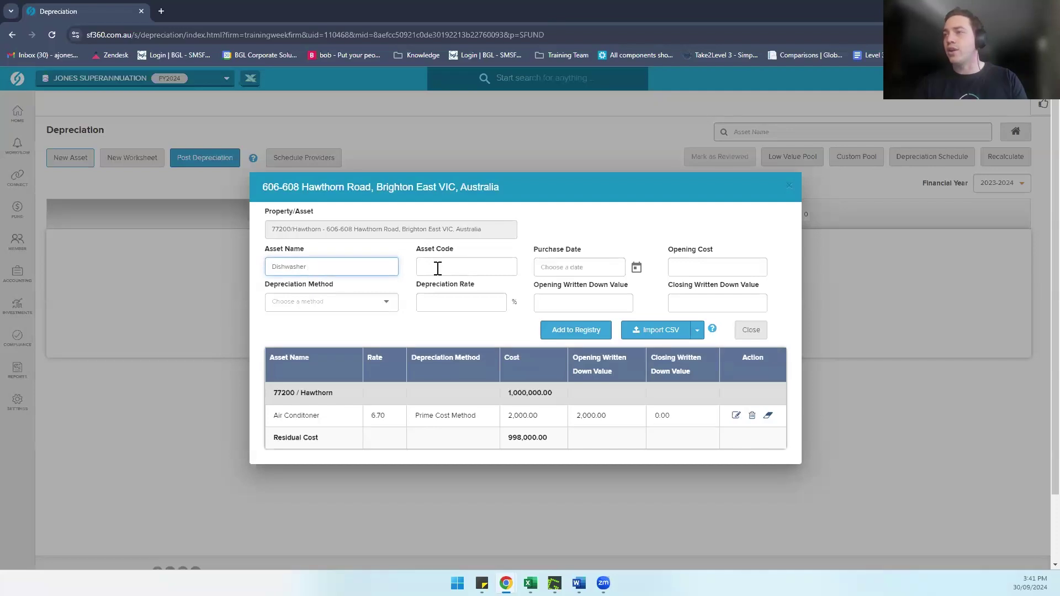
{"action": "left_click", "coordinate": [438, 268]}
{"action": "type", "text": "Dish"}
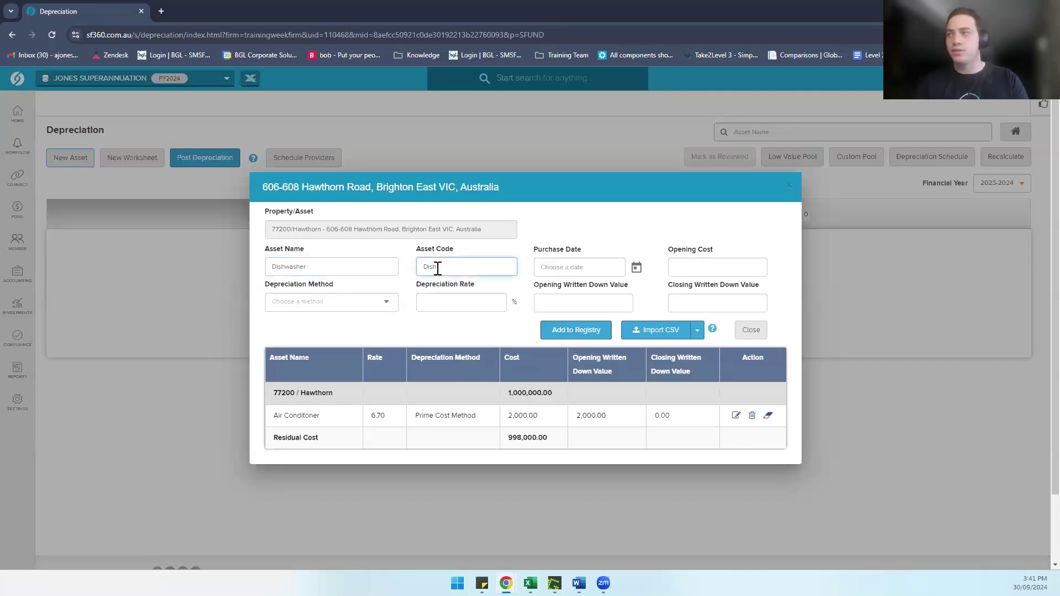
{"action": "left_click", "coordinate": [582, 266]}
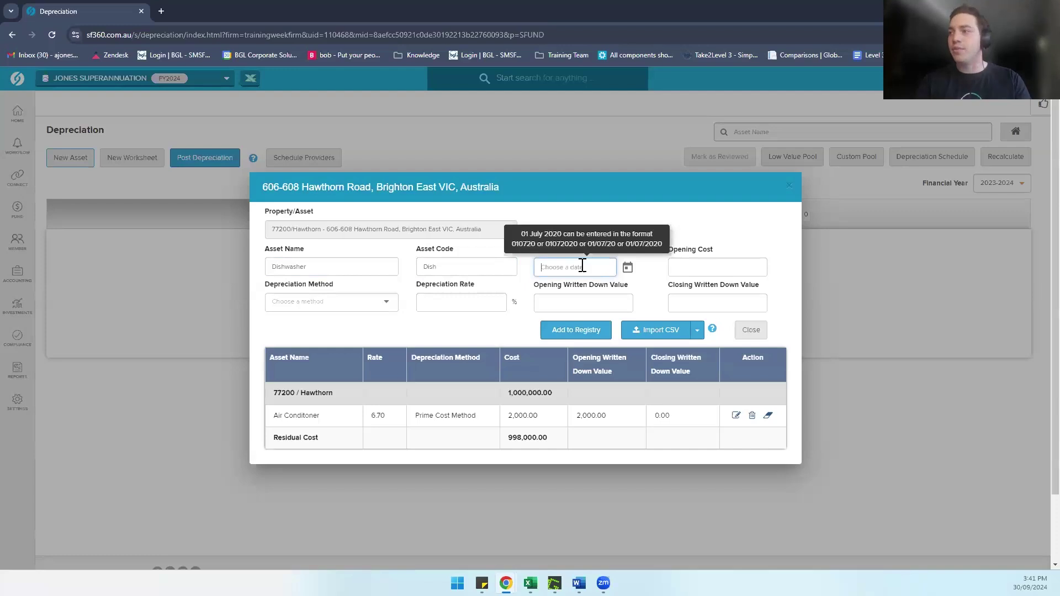
{"action": "type", "text": "01/"}
{"action": "type", "text": "07/2023"}
Step: Give the Dishwasher a 700 cost and Prime Cost Method at 10%, and add it to the registry
{"action": "left_click", "coordinate": [686, 268]}
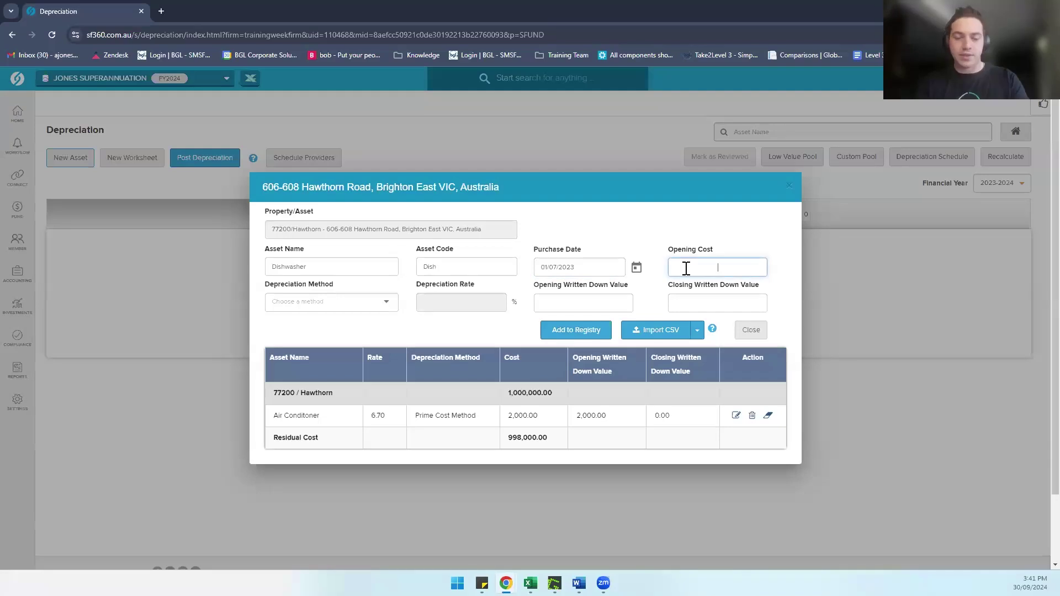
{"action": "type", "text": "700"}
{"action": "left_click", "coordinate": [303, 311]}
{"action": "left_click", "coordinate": [285, 304]}
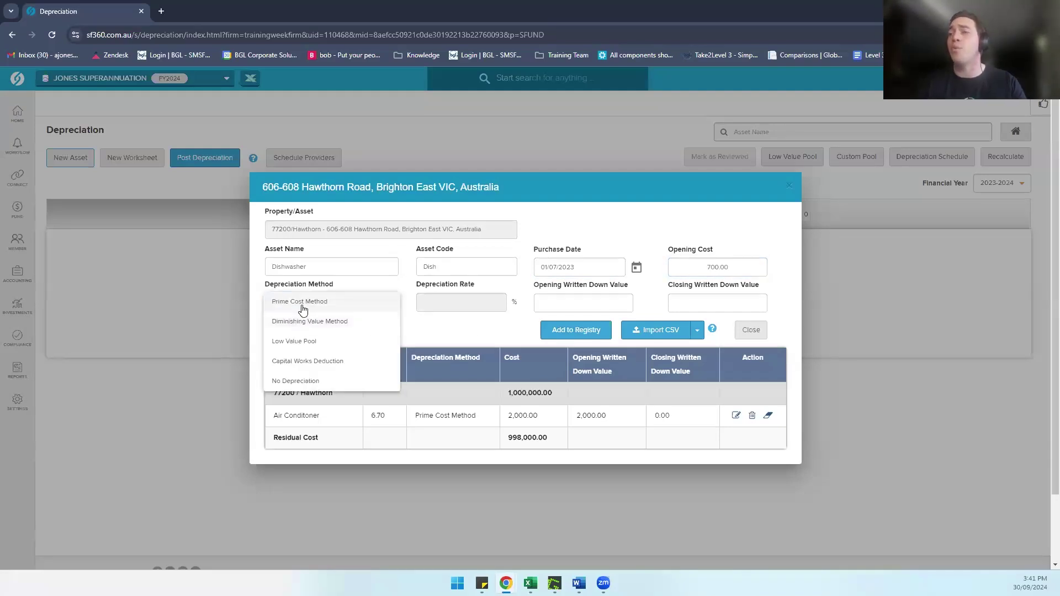
{"action": "left_click", "coordinate": [303, 310]}
{"action": "left_click", "coordinate": [443, 307]}
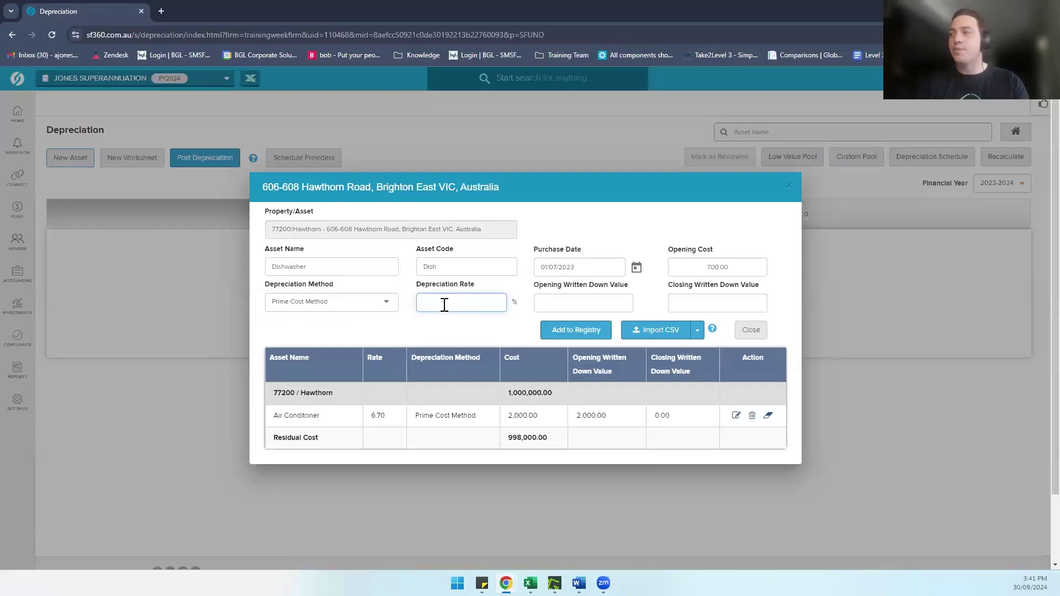
{"action": "left_click", "coordinate": [559, 299]}
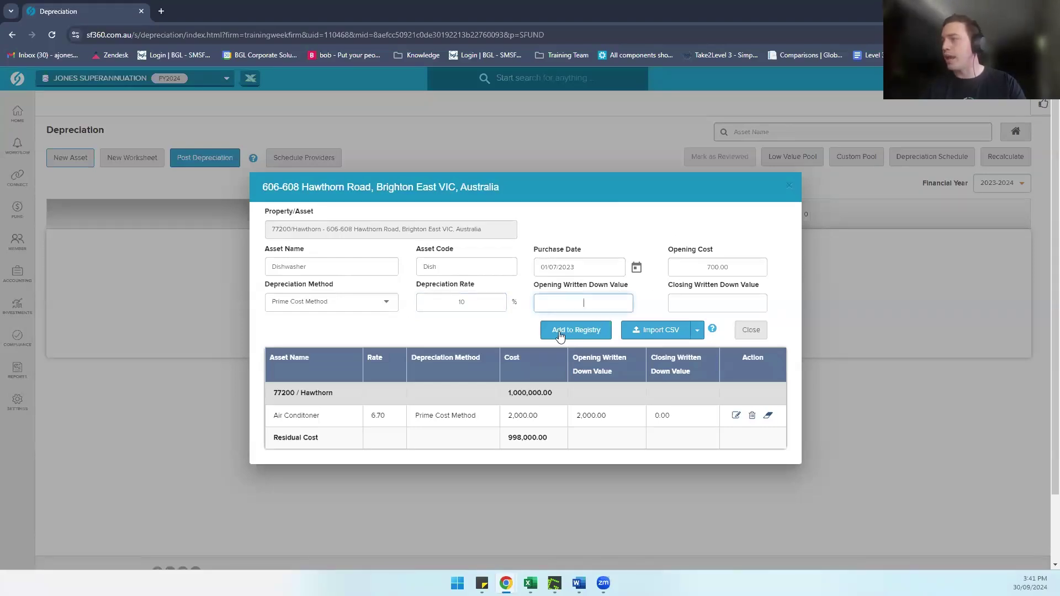
{"action": "left_click", "coordinate": [577, 331]}
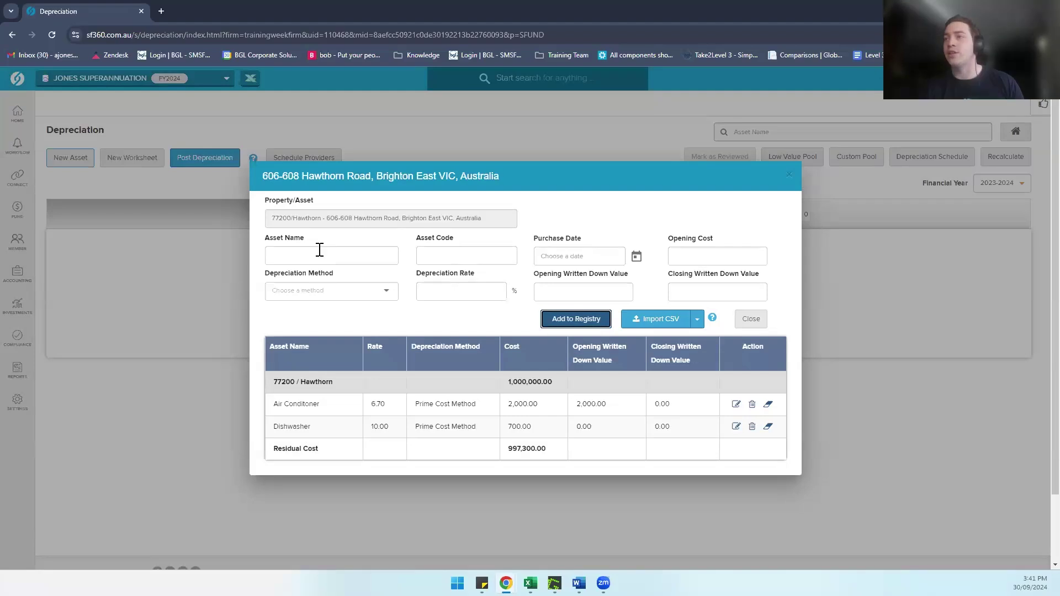
Step: Enter a Capital Works asset, code Capital, dated 01/09/2023, with a 240,000 cost
{"action": "left_click", "coordinate": [301, 254]}
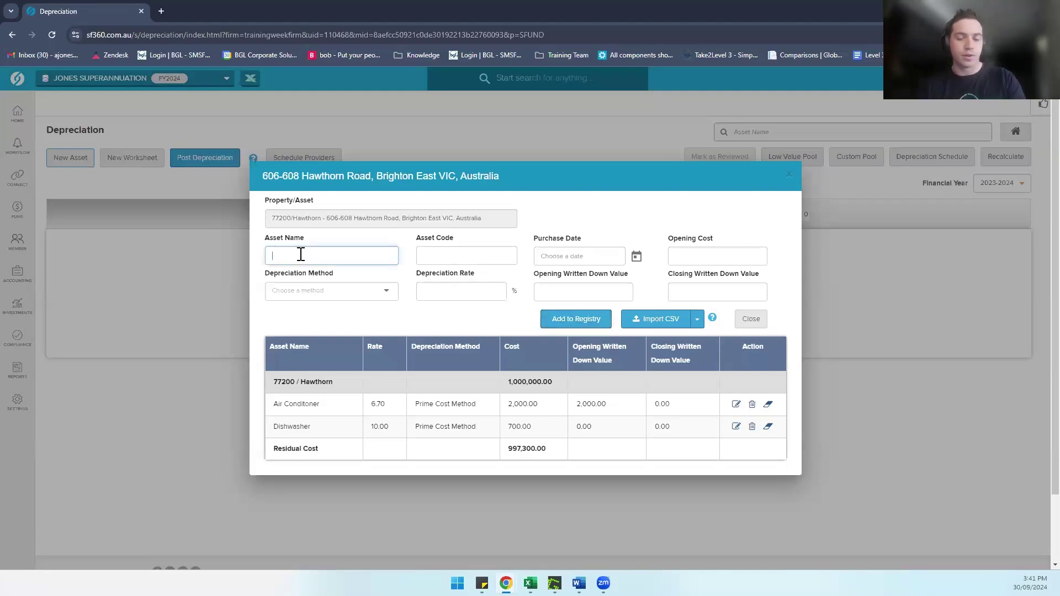
{"action": "type", "text": "Capi"}
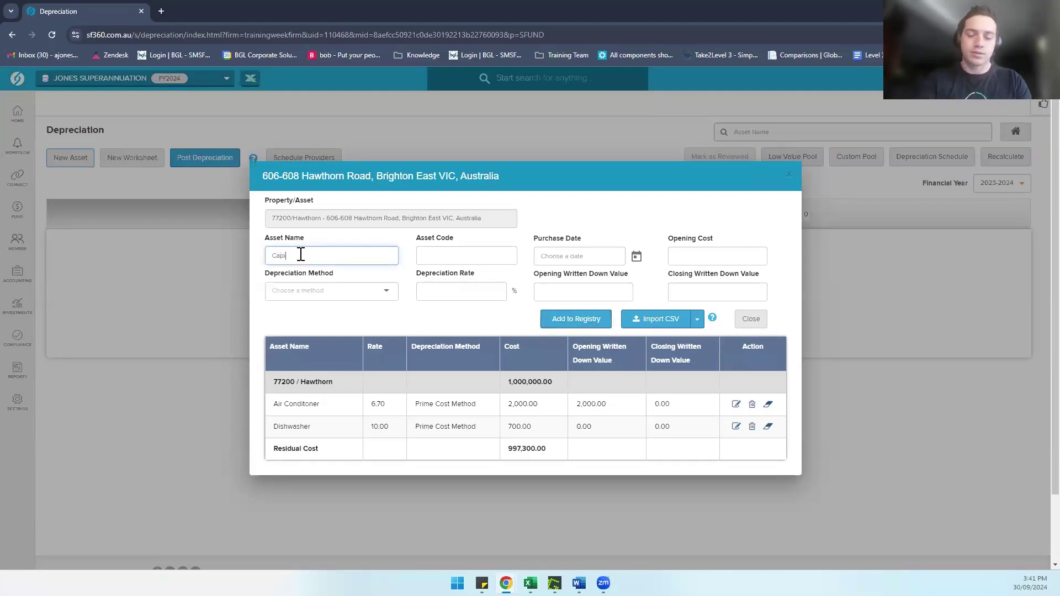
{"action": "type", "text": "tal Works"}
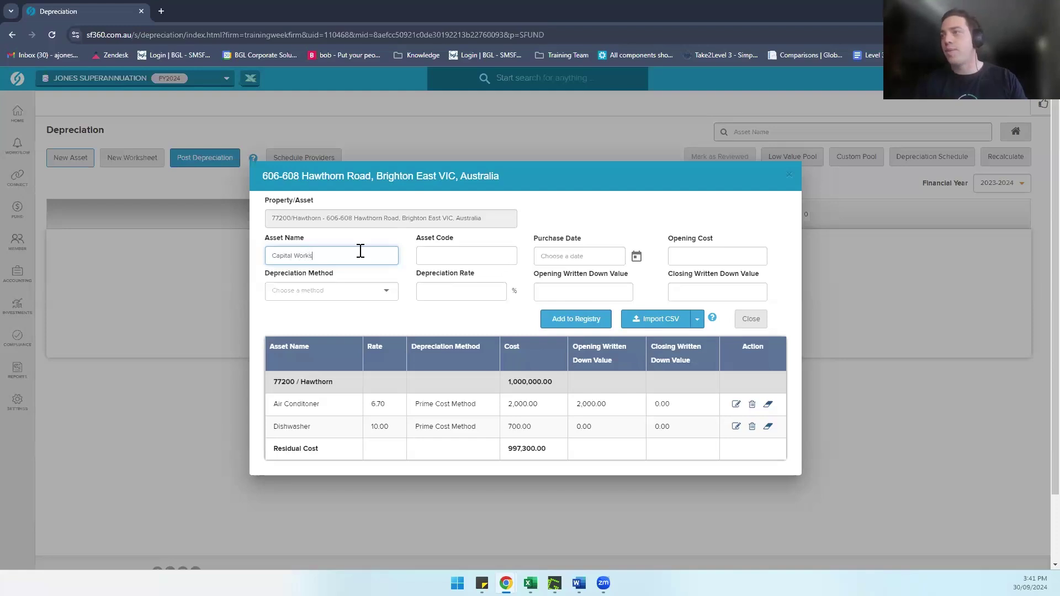
{"action": "left_click", "coordinate": [440, 252]}
{"action": "type", "text": "Capital"}
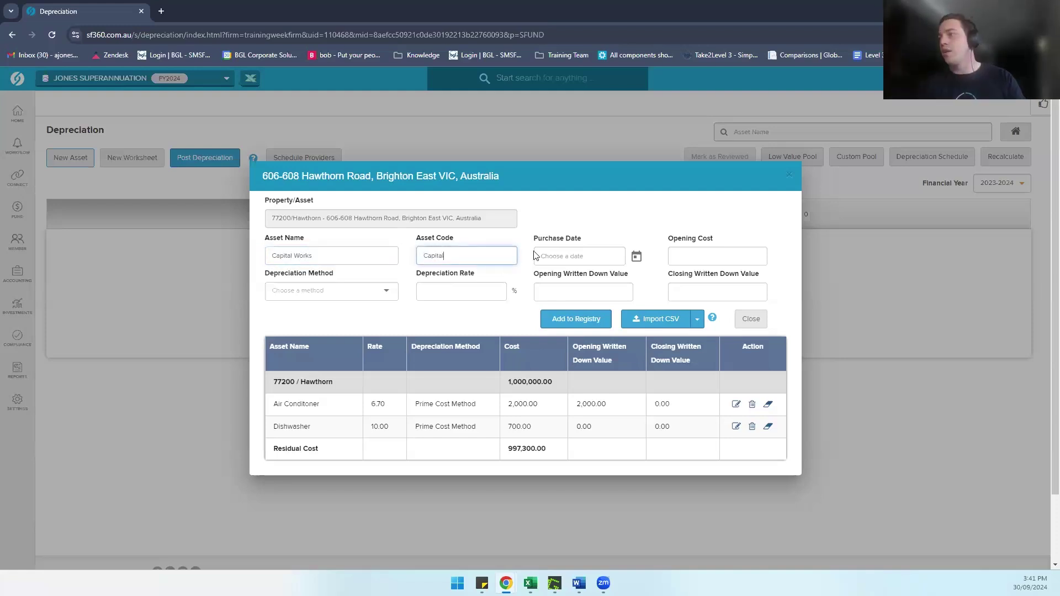
{"action": "left_click", "coordinate": [554, 257]}
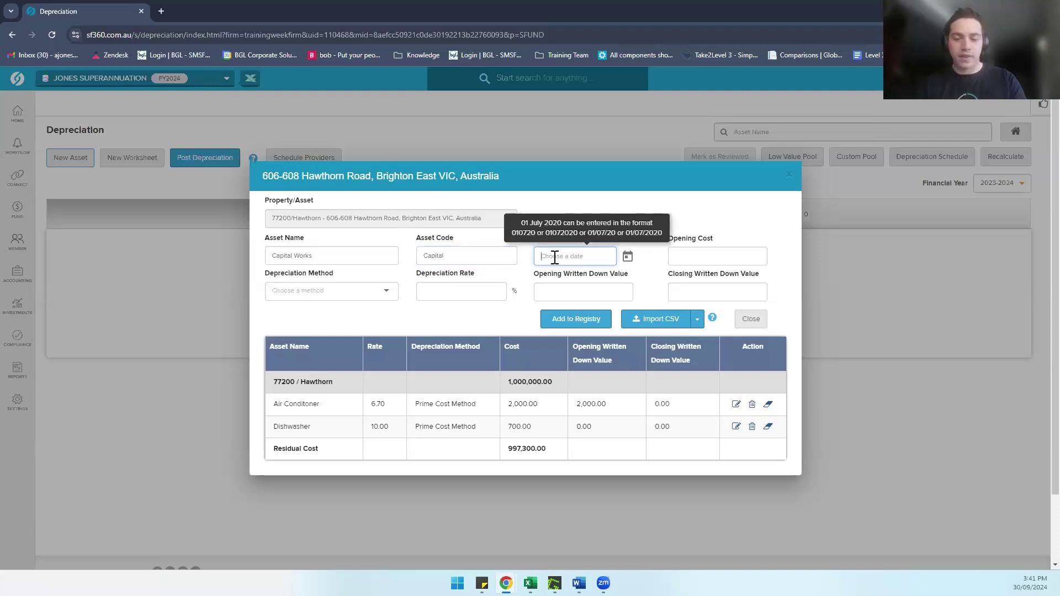
{"action": "type", "text": "0"}
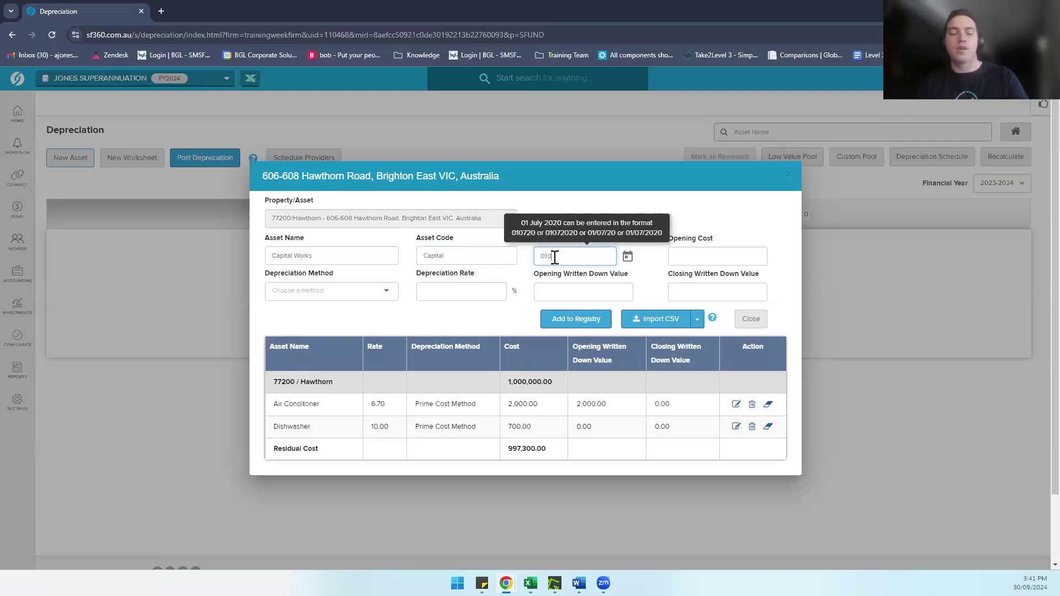
{"action": "type", "text": "1/09/2023"}
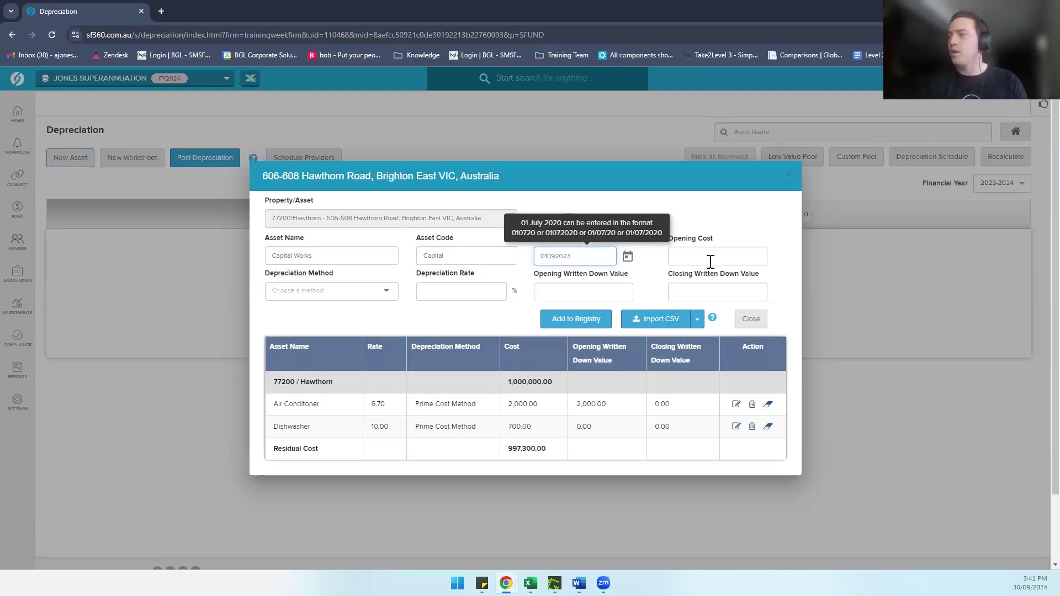
{"action": "left_click", "coordinate": [710, 260]}
{"action": "type", "text": "24"}
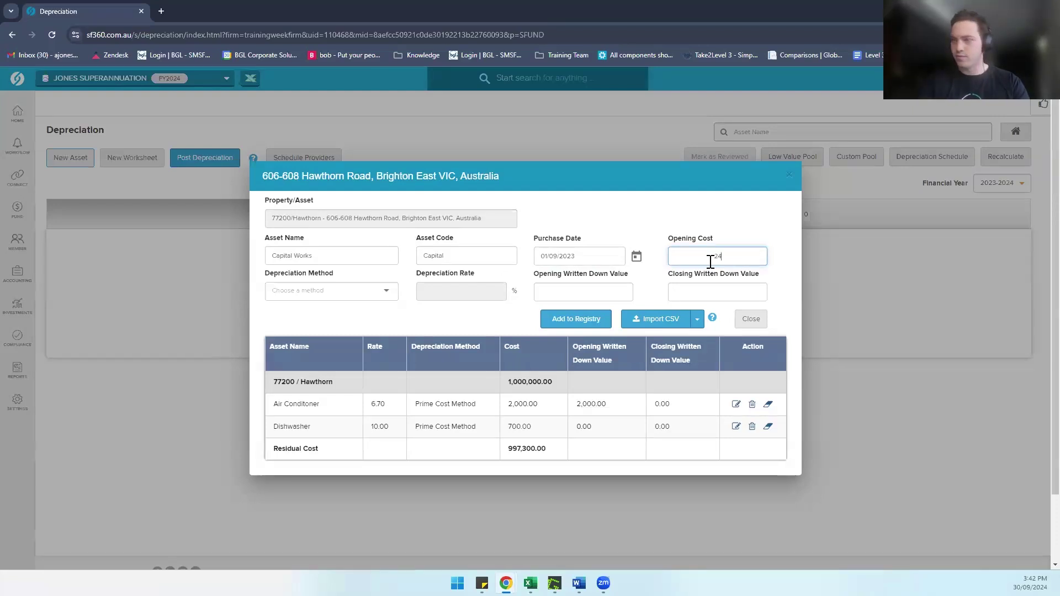
{"action": "type", "text": "0000"}
Step: Set Capital Works Deduction at 2.5% with a 240,000 opening written down value, and add it to the registry
{"action": "left_click", "coordinate": [232, 288]}
{"action": "left_click", "coordinate": [294, 292]}
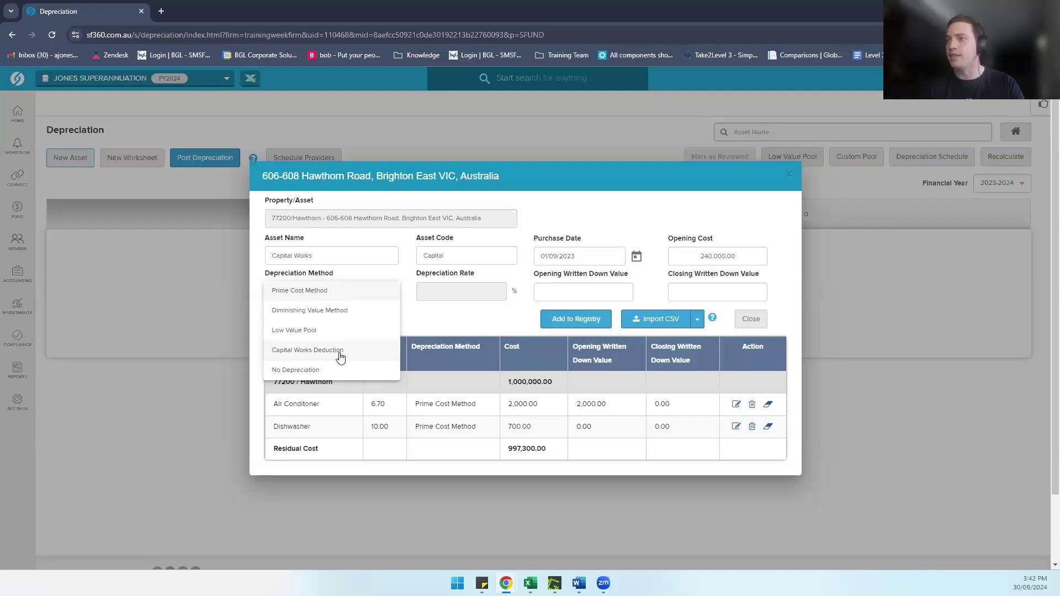
{"action": "left_click", "coordinate": [337, 356]}
{"action": "left_click", "coordinate": [456, 291]}
{"action": "type", "text": "2"}
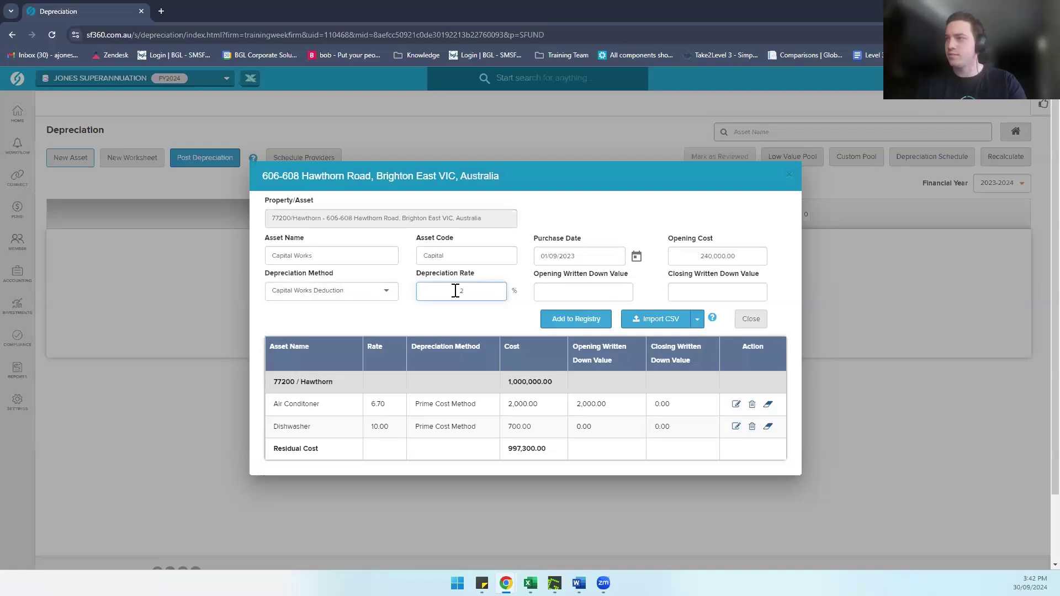
{"action": "type", "text": ".5"}
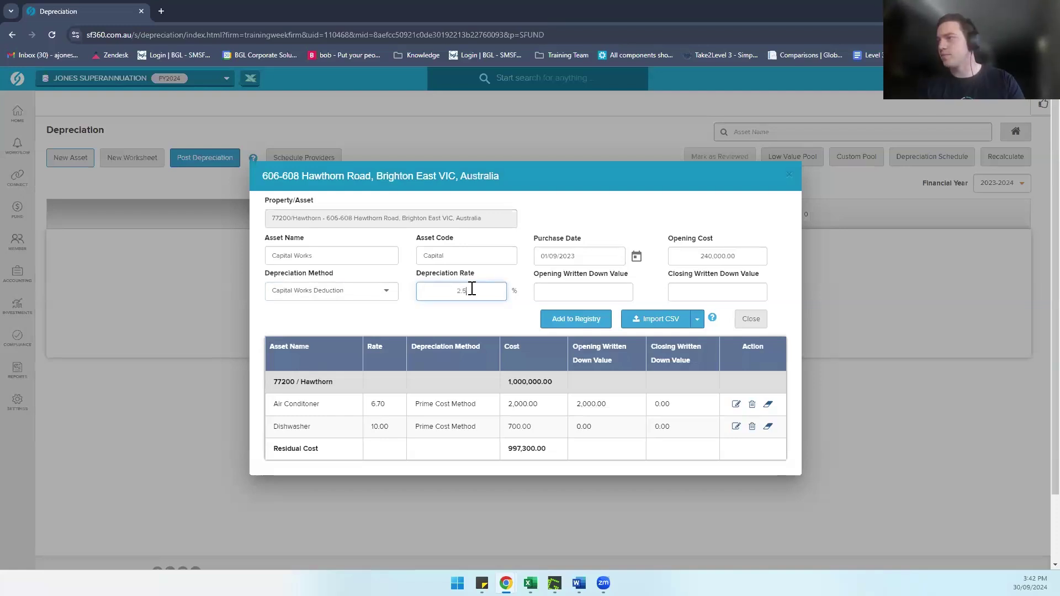
{"action": "left_click", "coordinate": [552, 292]}
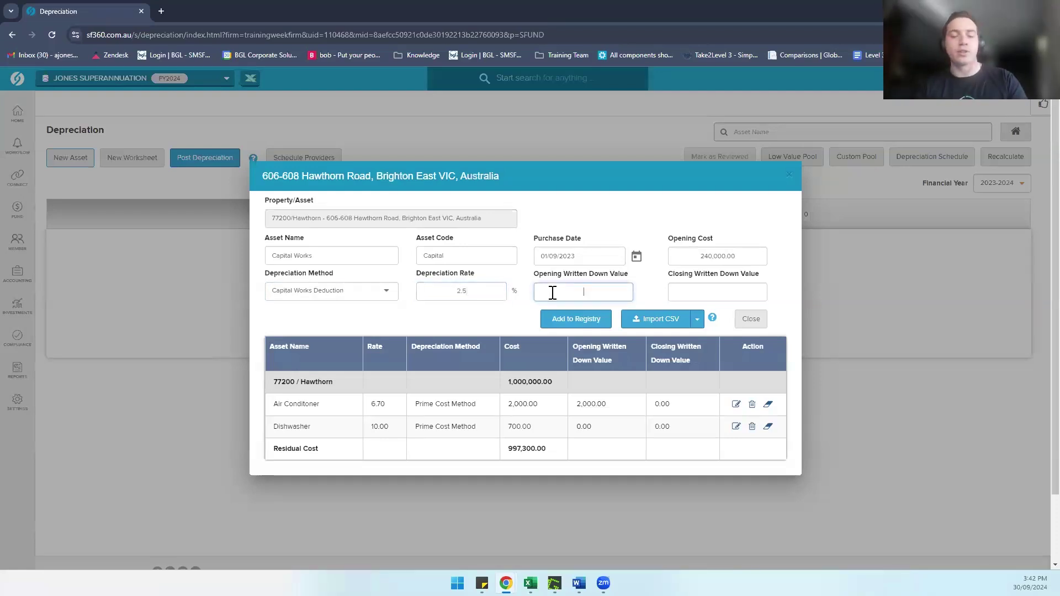
{"action": "type", "text": "240"}
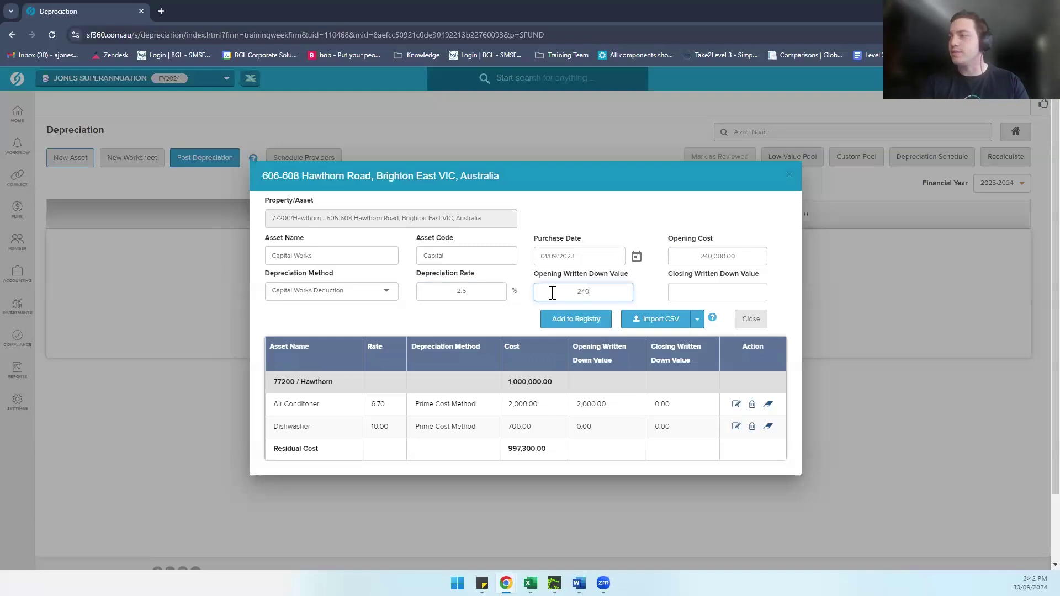
{"action": "type", "text": ",000"}
{"action": "left_click", "coordinate": [578, 225]}
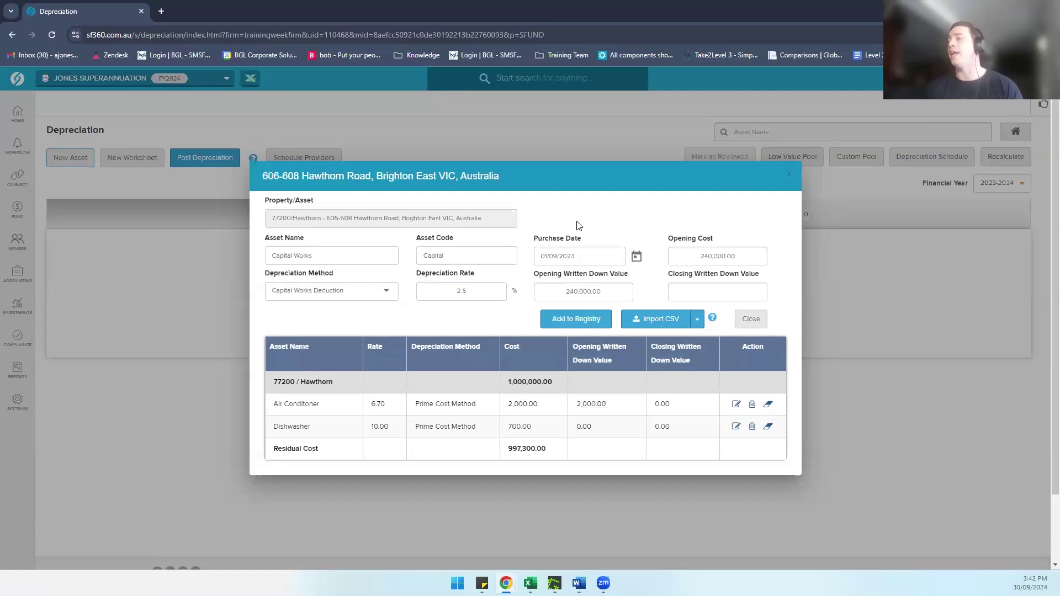
{"action": "left_click", "coordinate": [575, 321]}
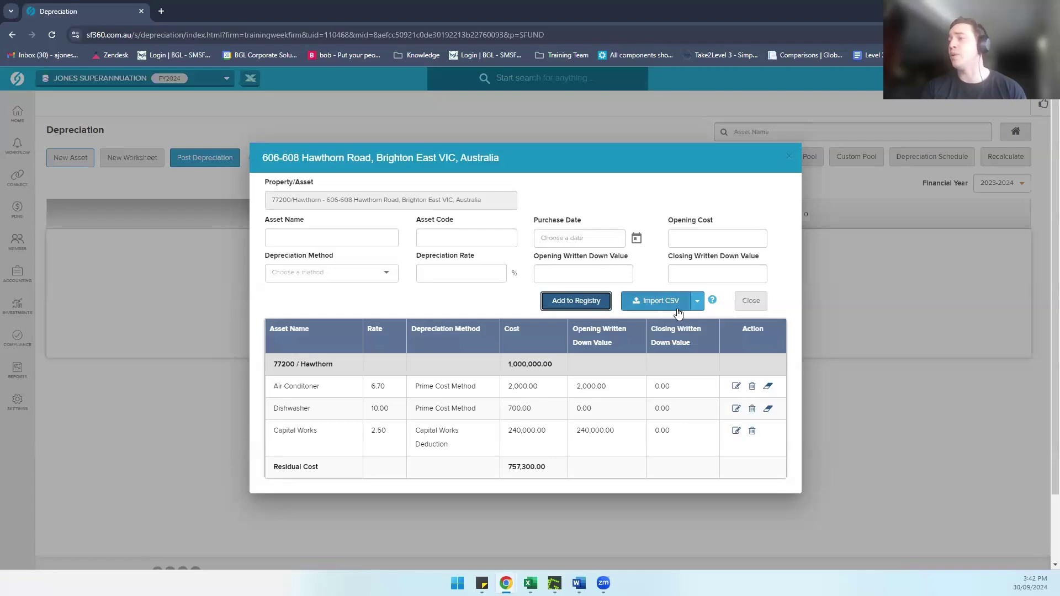
Step: Download the depreciation CSV template from the Import CSV dropdown
{"action": "left_click", "coordinate": [698, 303]}
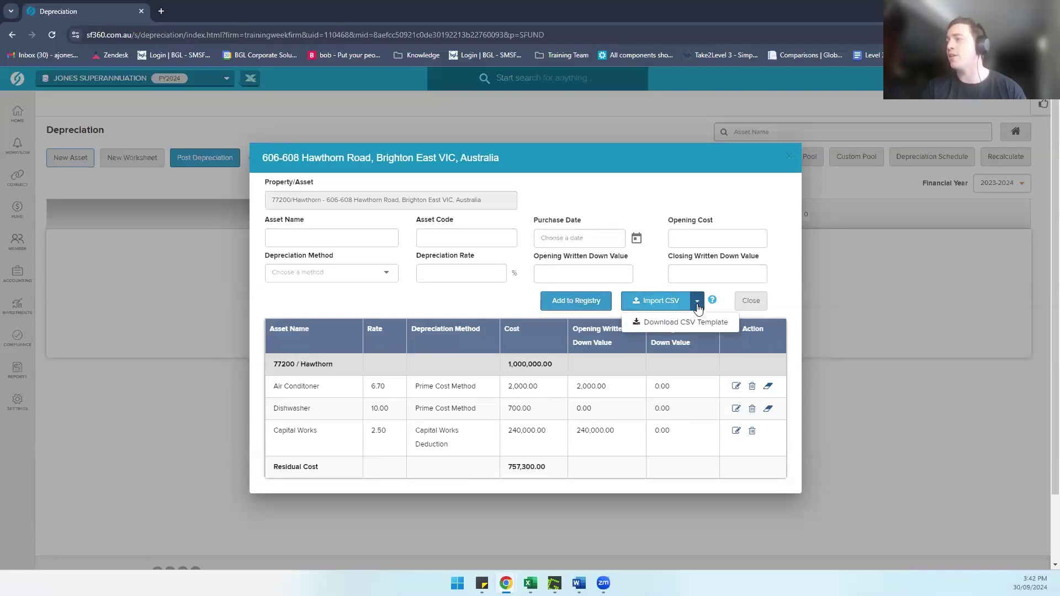
{"action": "left_click", "coordinate": [685, 322]}
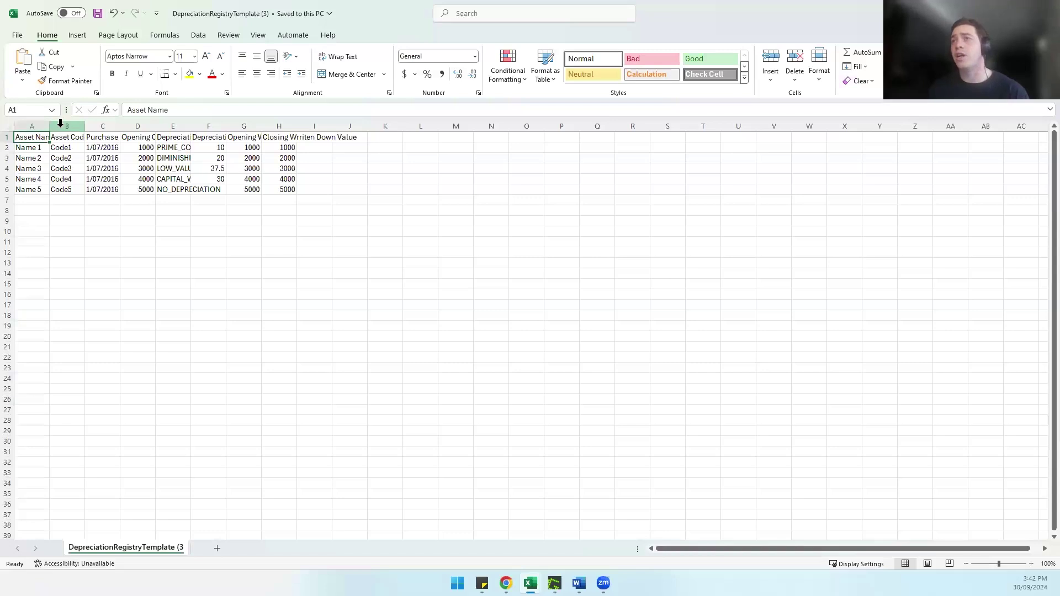
Step: Check the template's purchase date format in cell C2, then return to the SF360 registry
{"action": "left_click", "coordinate": [104, 148]}
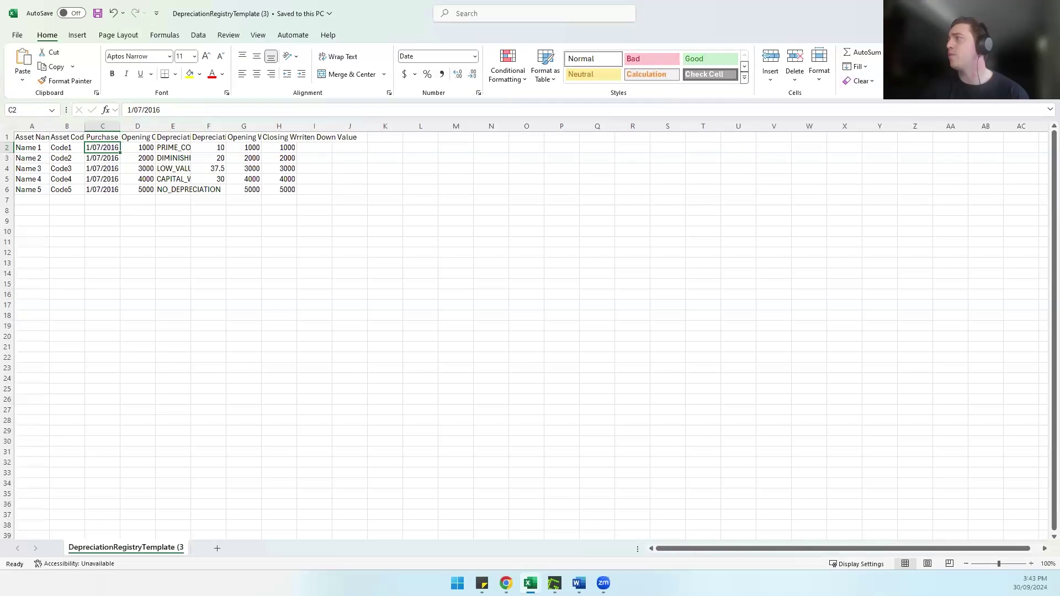
{"action": "left_click", "coordinate": [1047, 11]}
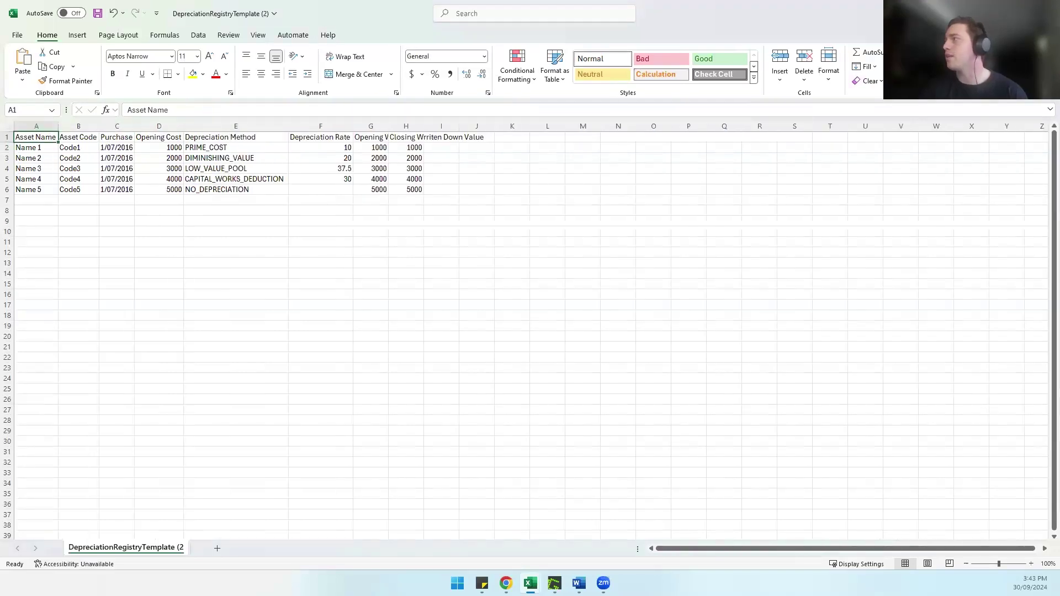
{"action": "left_click", "coordinate": [1047, 11]}
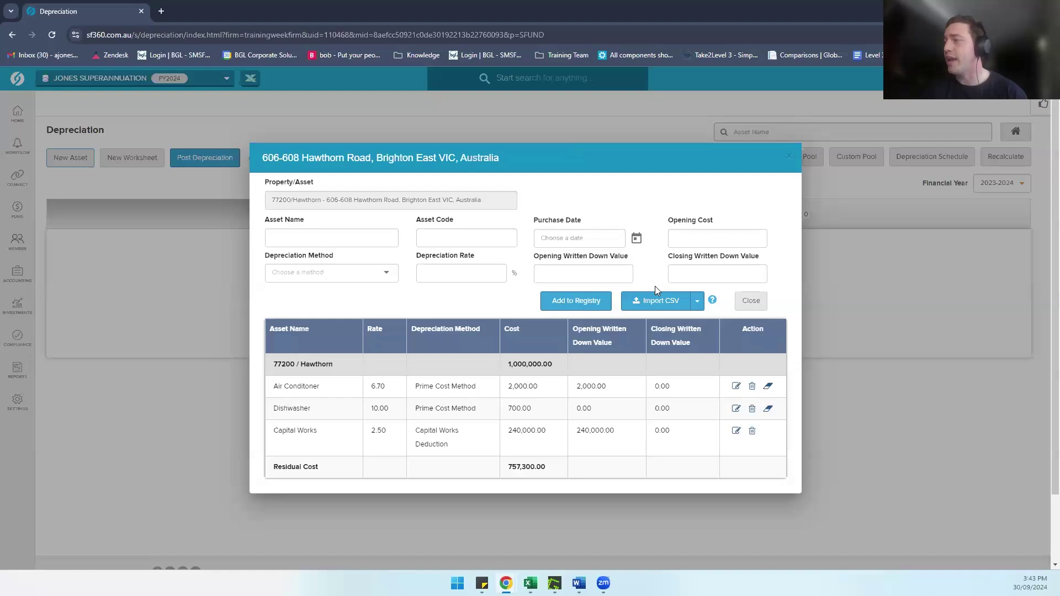
Step: Cancel the CSV import and close the Hawthorn Road asset registry
{"action": "left_click", "coordinate": [652, 304]}
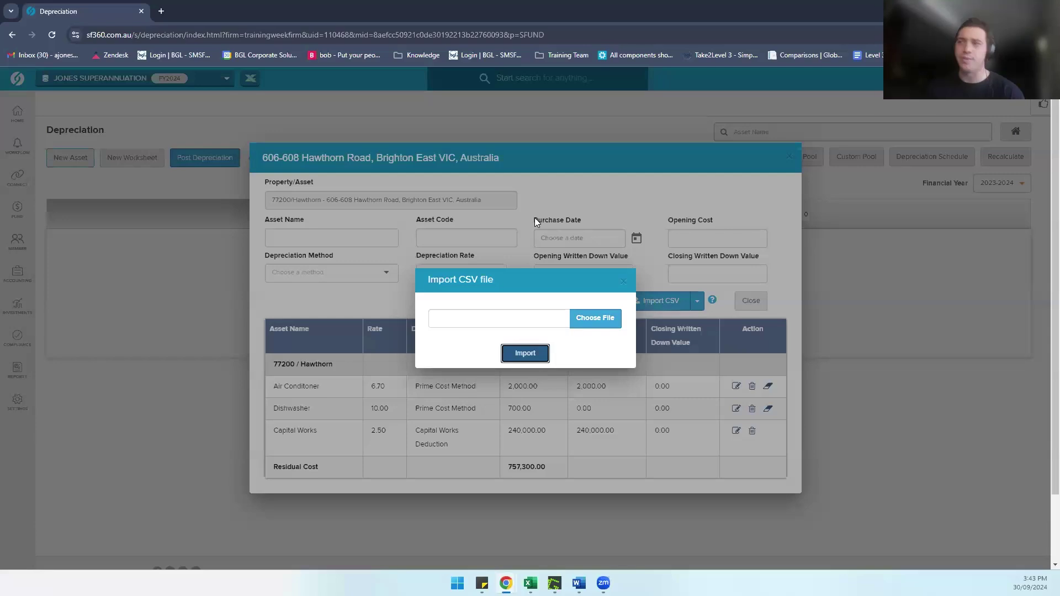
{"action": "left_click", "coordinate": [622, 281]}
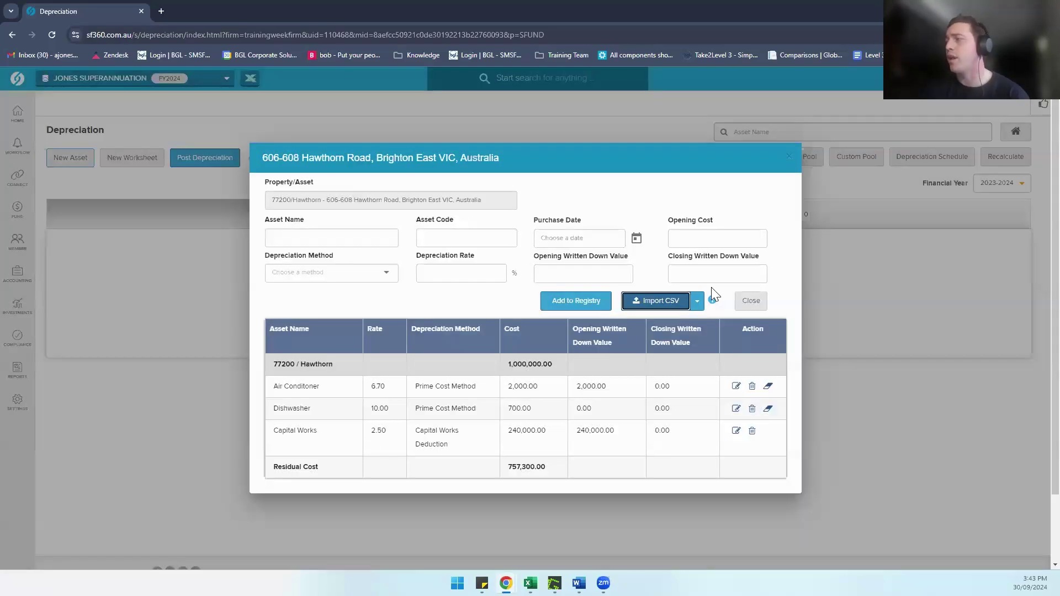
{"action": "left_click", "coordinate": [745, 302]}
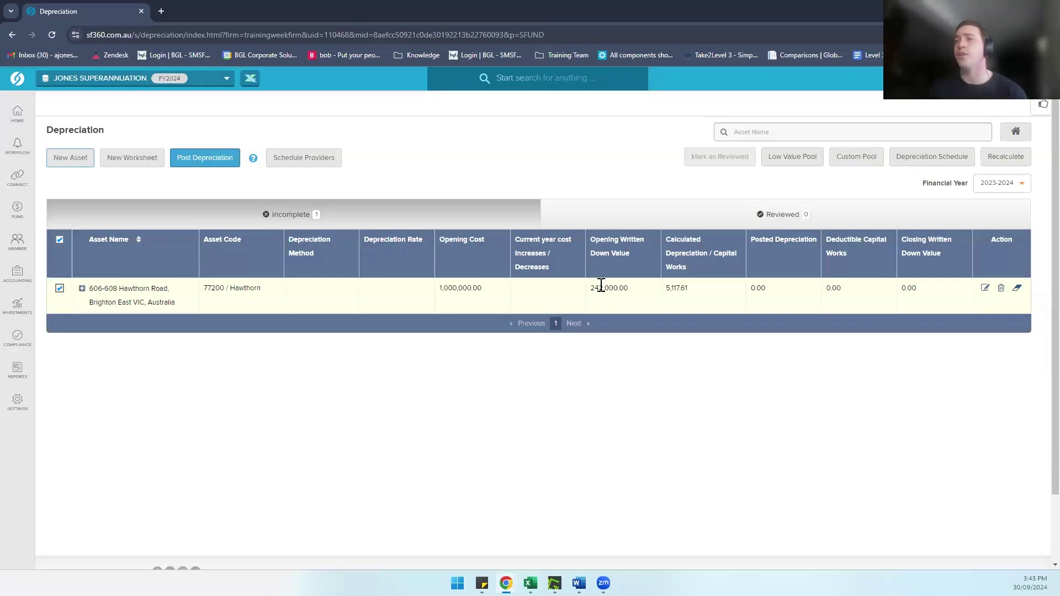
Step: Post Hawthorn Road's 134.00 depreciation dated 30/06/2024, then go to the Transaction List
{"action": "left_click", "coordinate": [199, 162]}
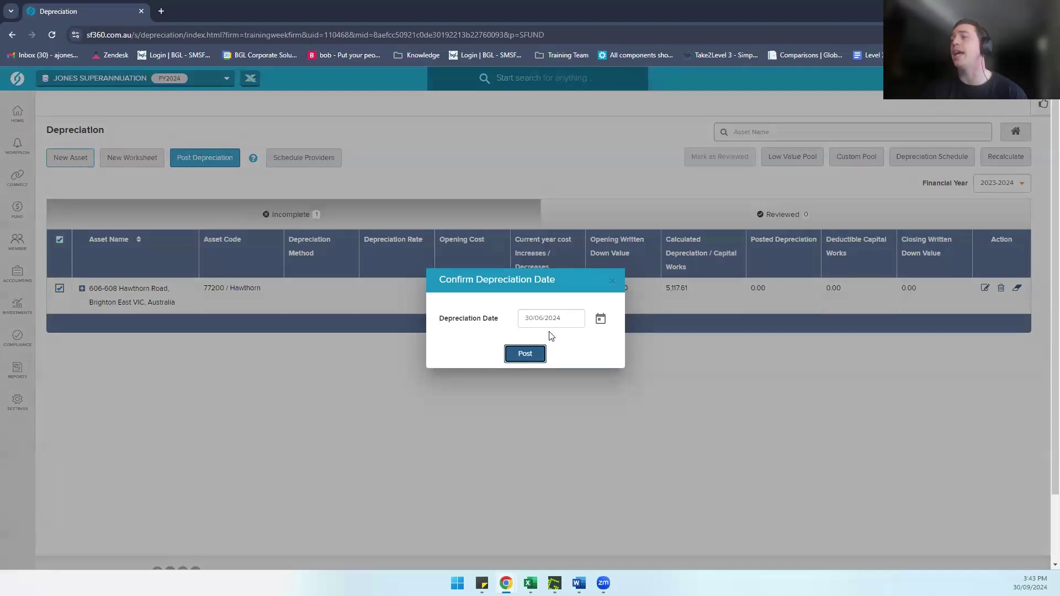
{"action": "left_click", "coordinate": [522, 364]}
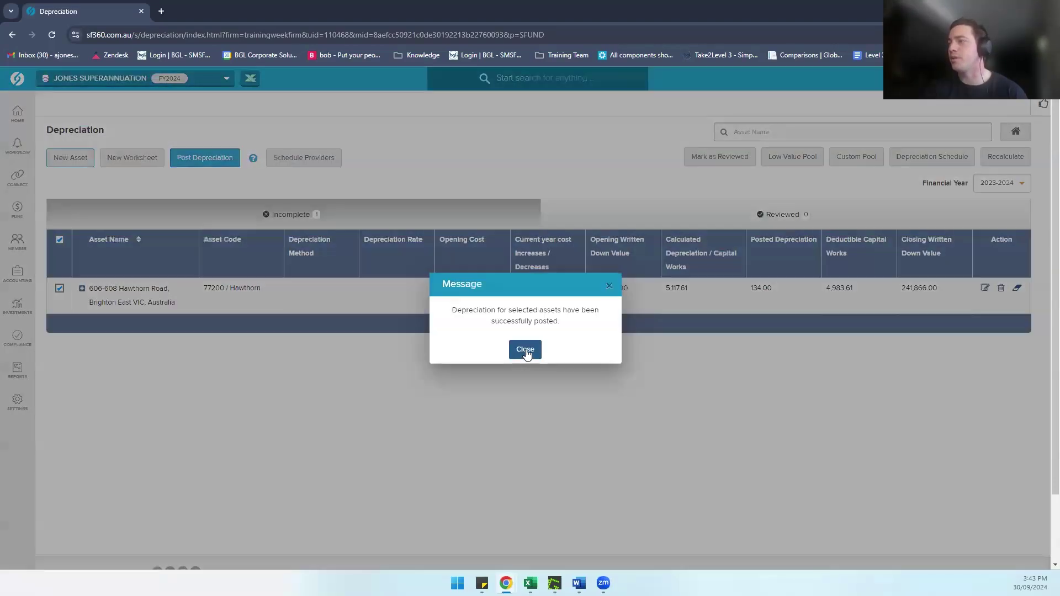
{"action": "left_click", "coordinate": [525, 350]}
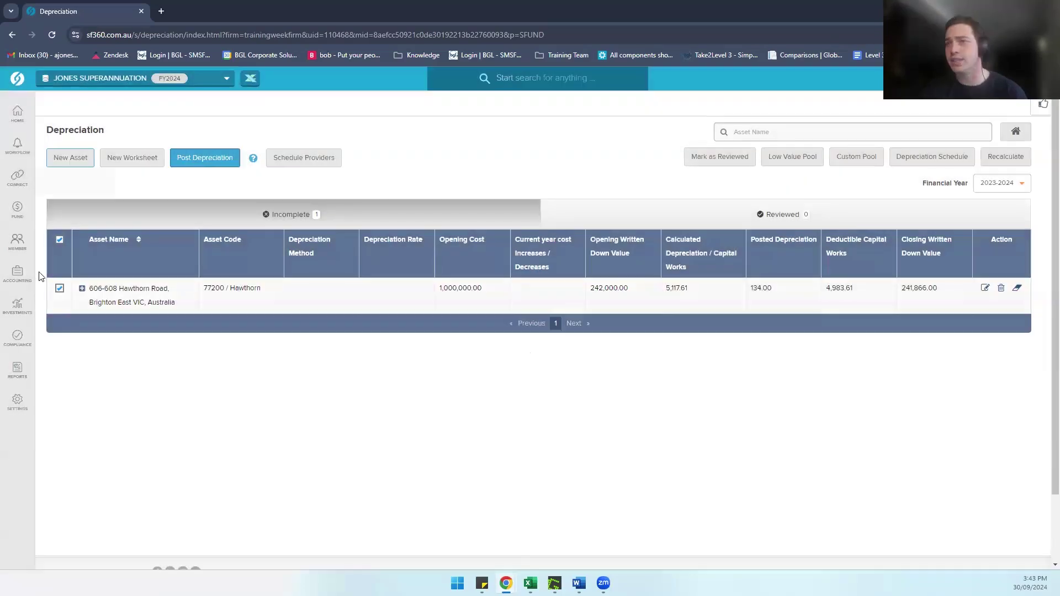
{"action": "left_click", "coordinate": [13, 277]}
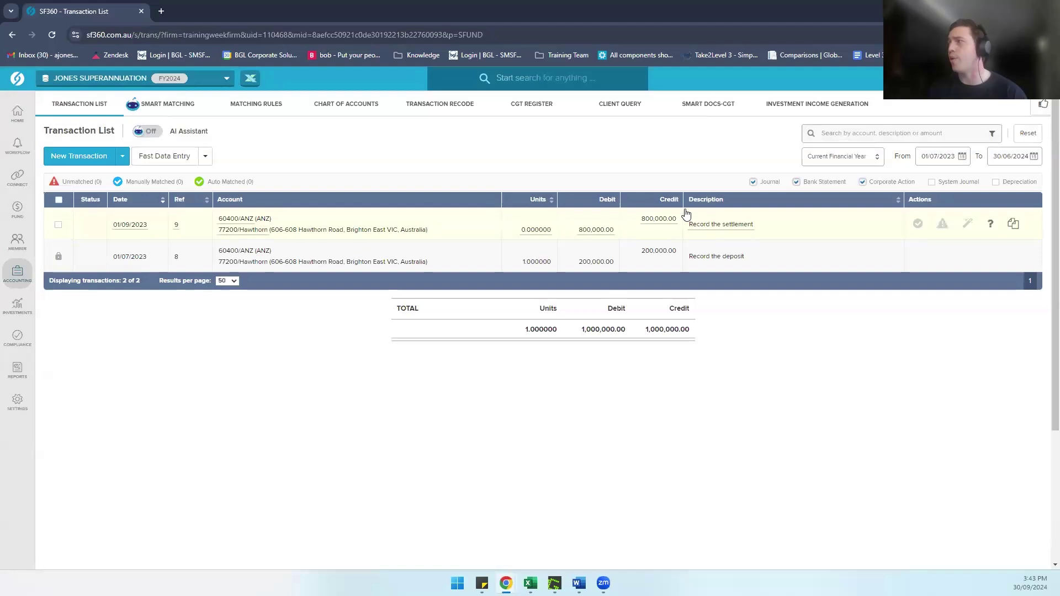
Step: Filter the transaction list to show depreciation journals, then return to Depreciation via Period Compliance
{"action": "left_click", "coordinate": [996, 183]}
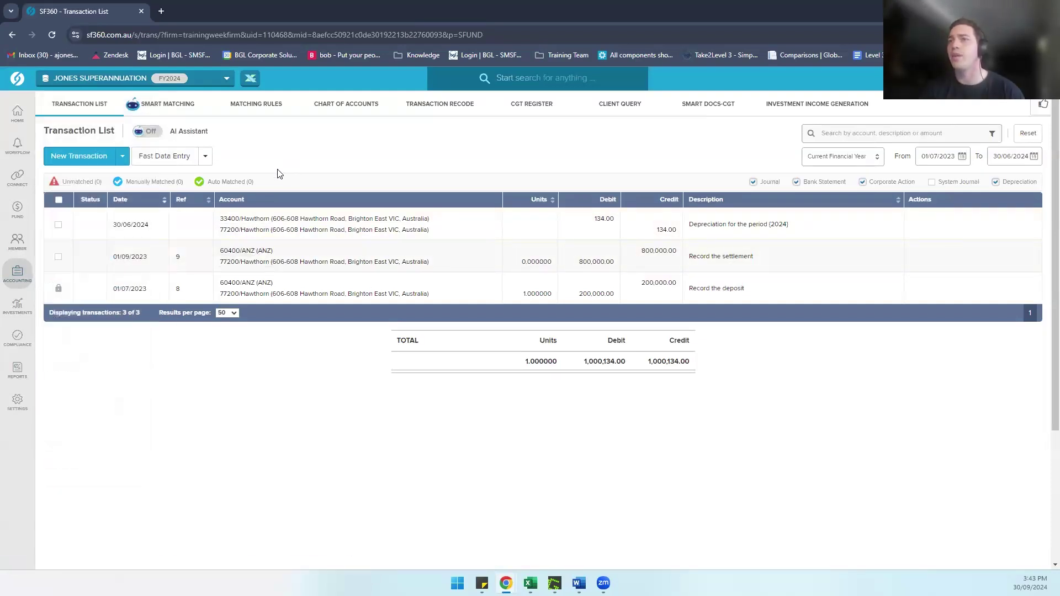
{"action": "mouse_move", "coordinate": [11, 343]}
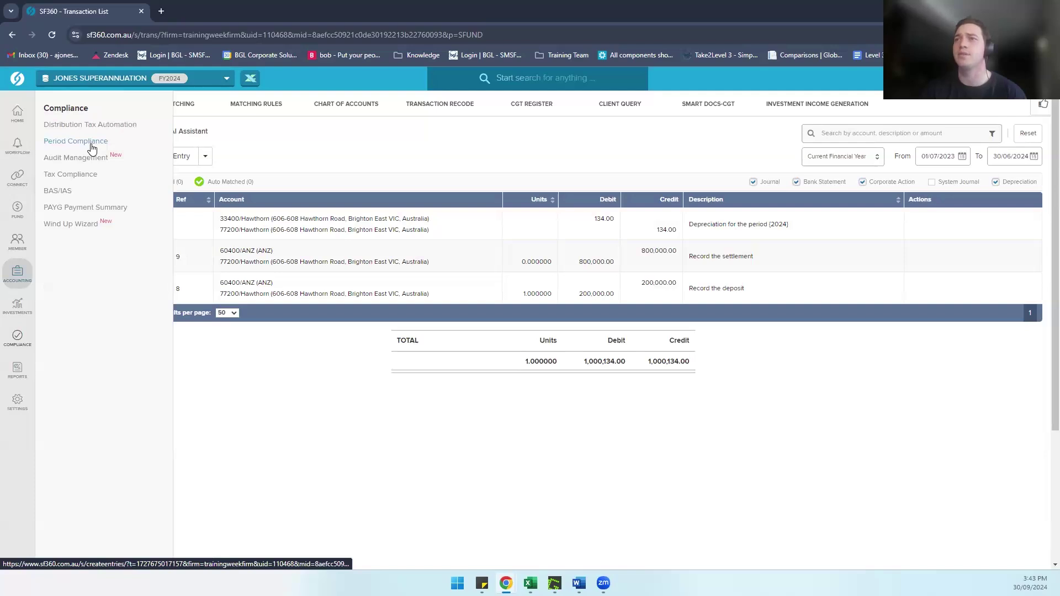
{"action": "left_click", "coordinate": [92, 145]}
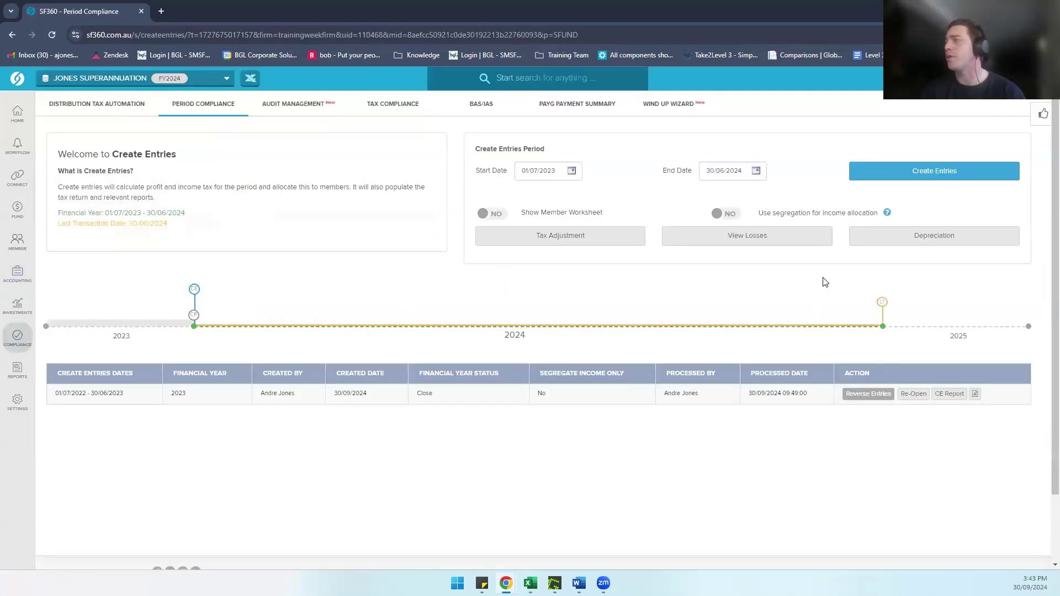
{"action": "left_click", "coordinate": [919, 237]}
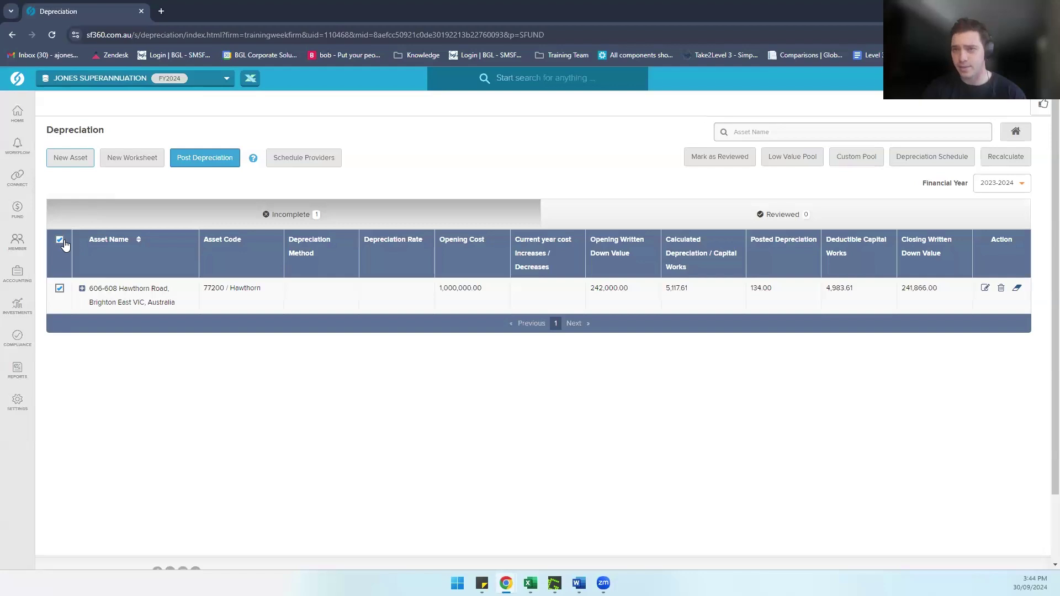
Step: Mark the Hawthorn Road asset as reviewed and confirm
{"action": "left_click", "coordinate": [710, 158]}
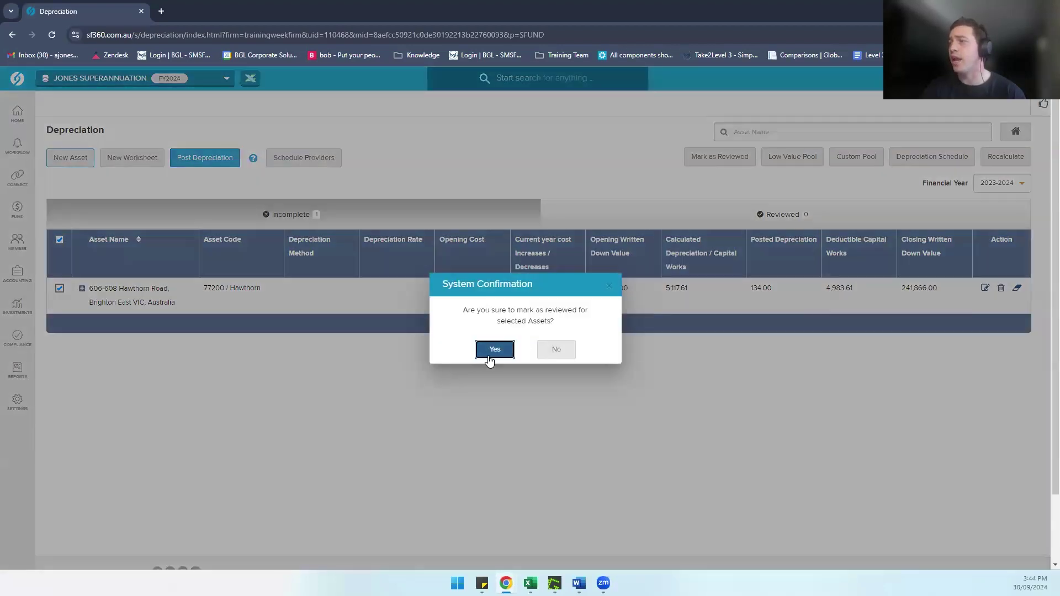
{"action": "left_click", "coordinate": [495, 349]}
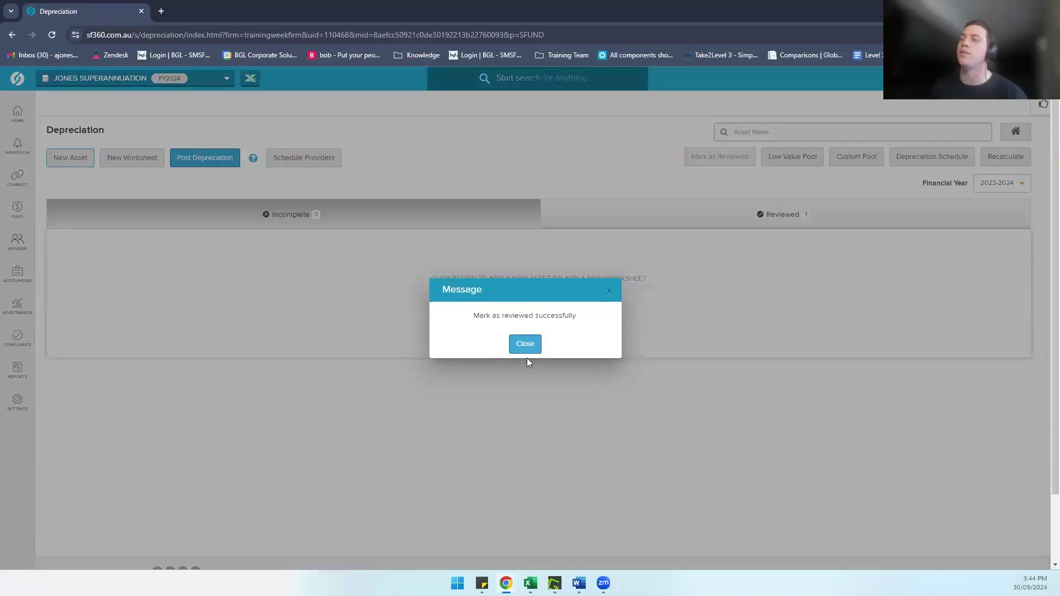
{"action": "left_click", "coordinate": [521, 348]}
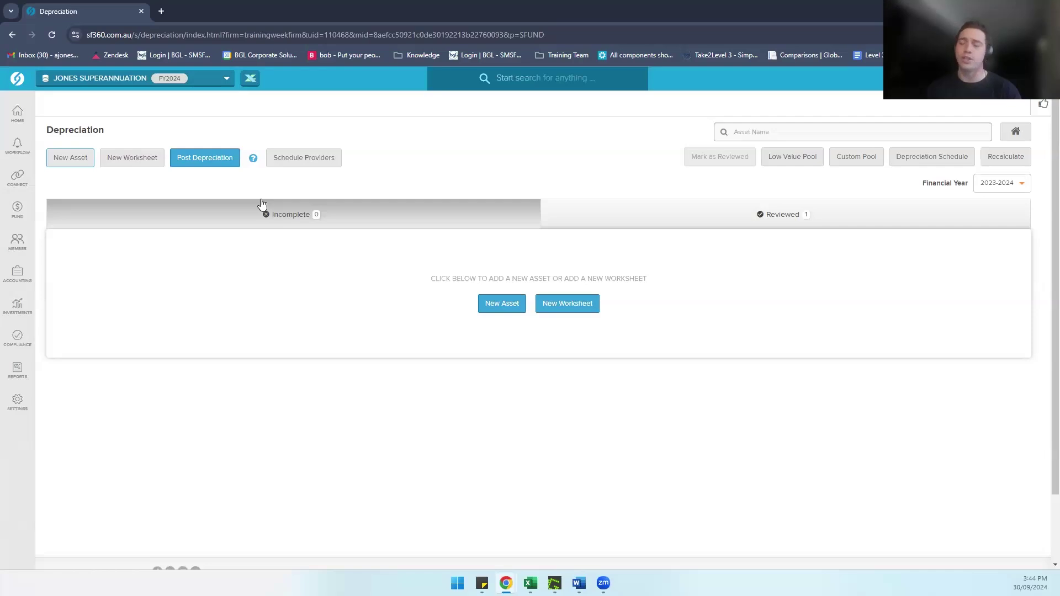
Step: Show the Reviewed assets, then list the depreciation schedule providers
{"action": "left_click", "coordinate": [684, 222]}
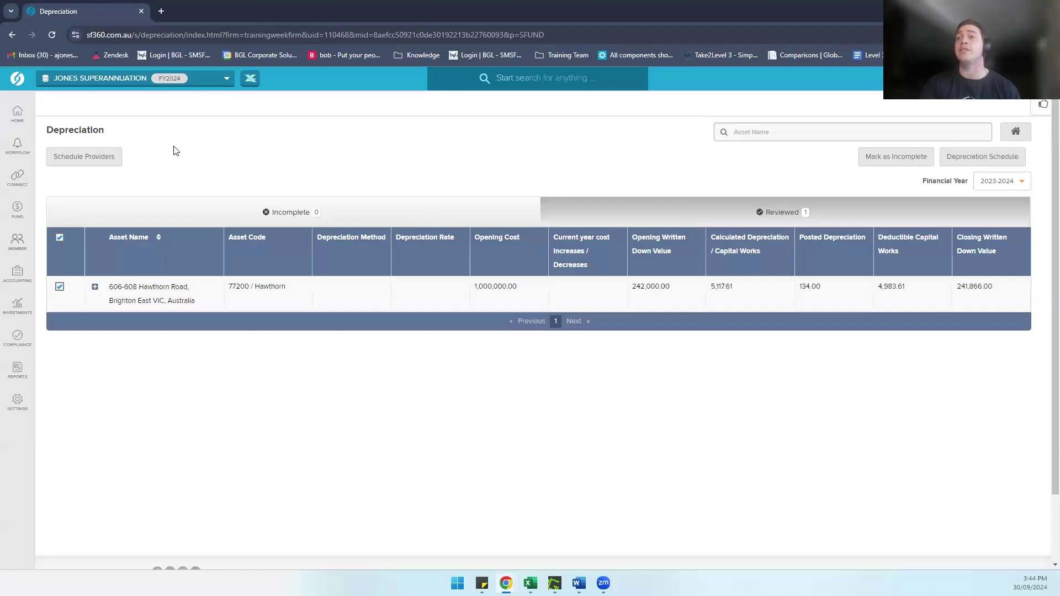
{"action": "left_click", "coordinate": [102, 158]}
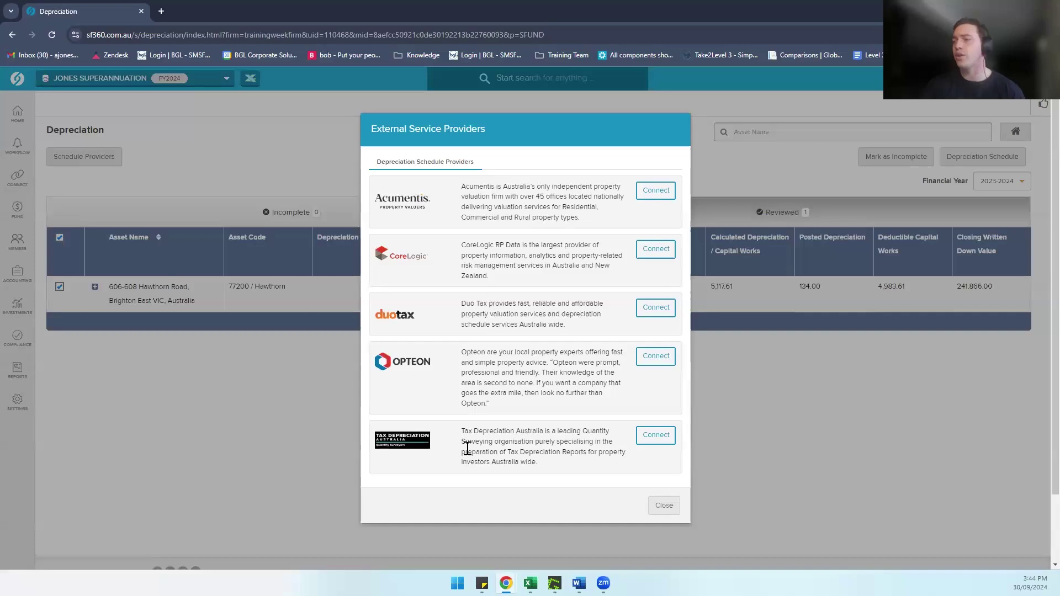
Step: Close the External Service Providers dialog and advance the presentation to the Linked Accounts slide
{"action": "left_click", "coordinate": [665, 506]}
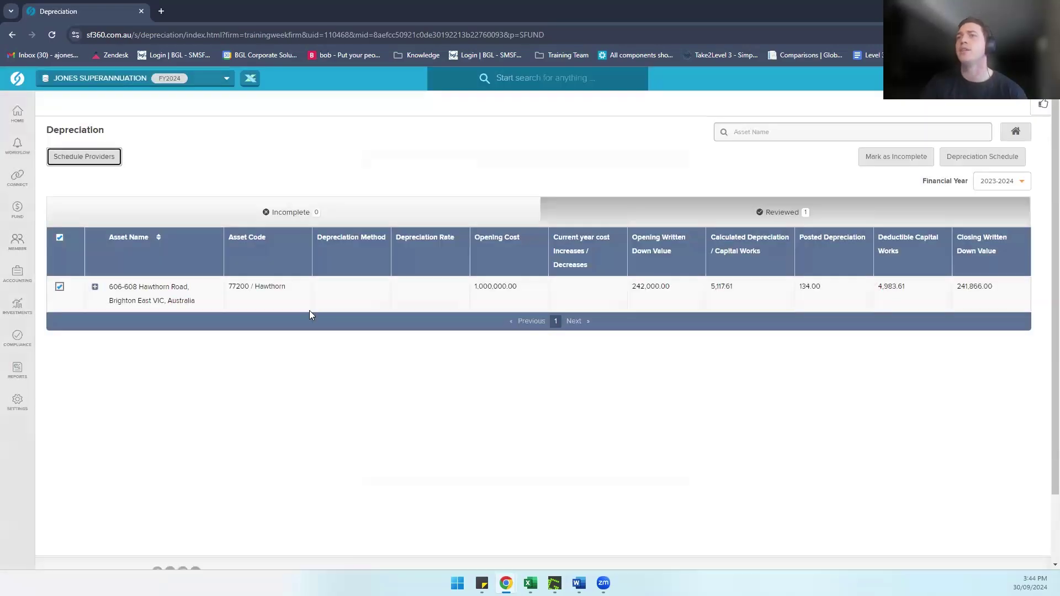
{"action": "left_click", "coordinate": [95, 161]}
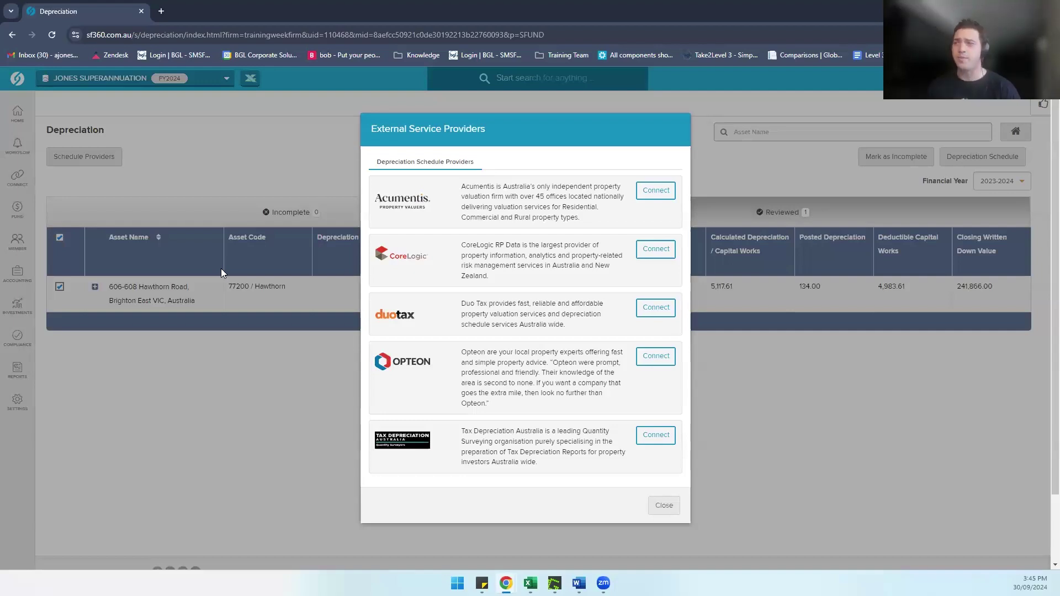
{"action": "left_click", "coordinate": [663, 507]}
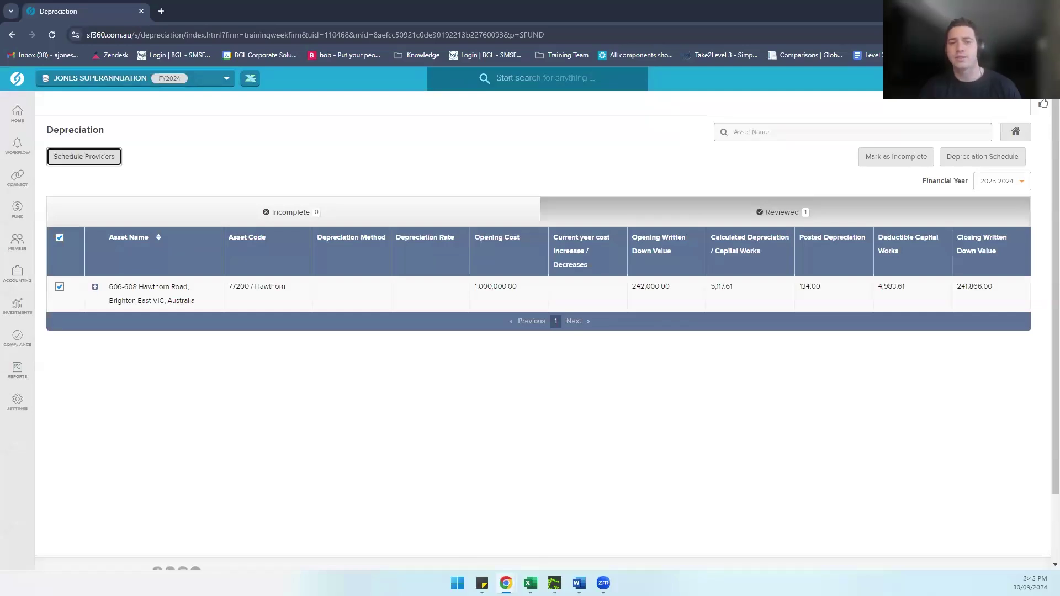
{"action": "left_click", "coordinate": [261, 407]}
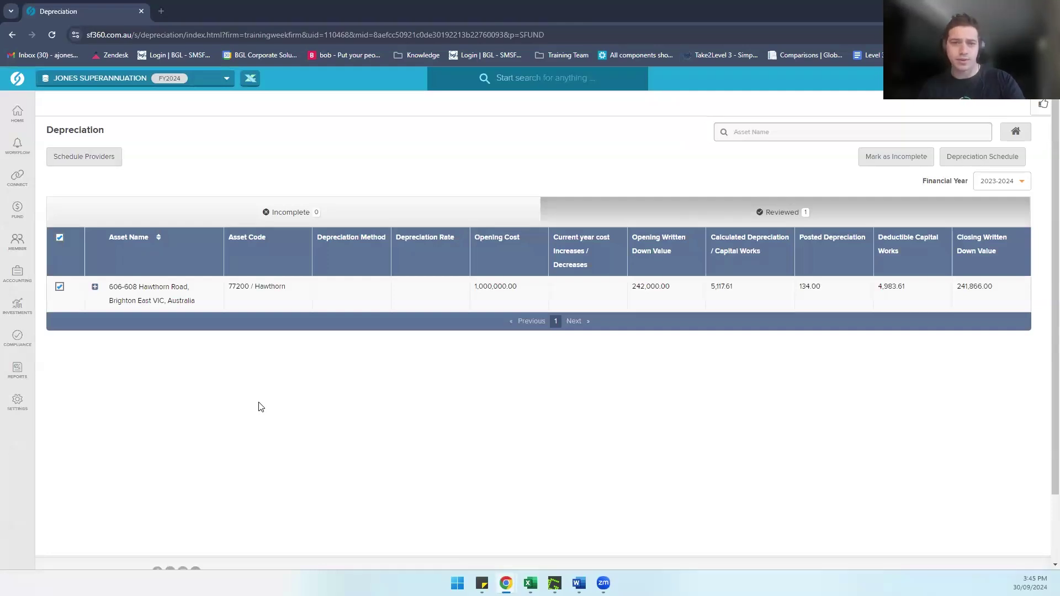
{"action": "key", "text": "alt+Tab"}
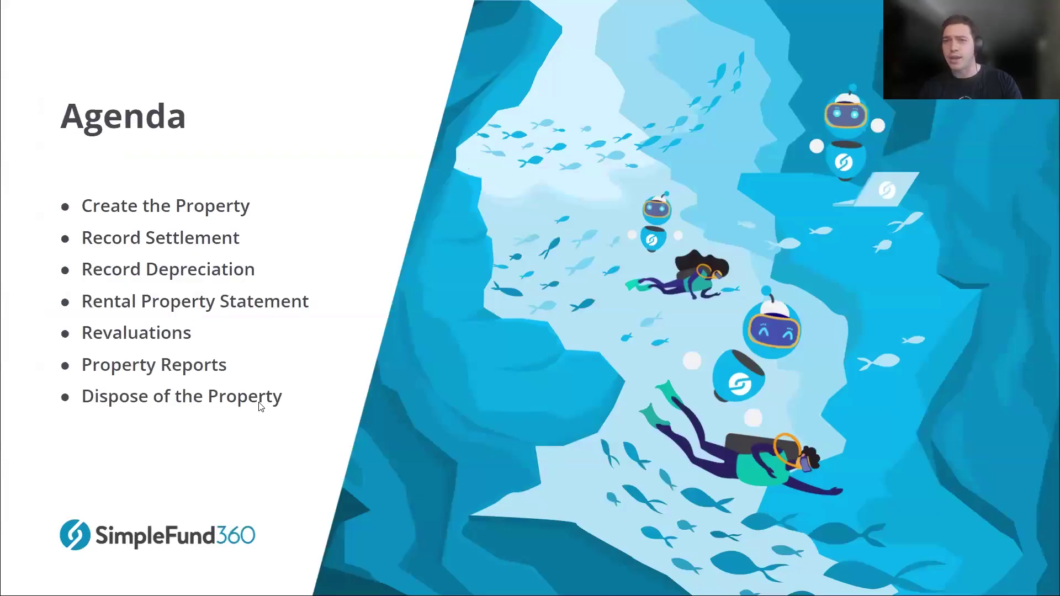
{"action": "key", "text": "Right"}
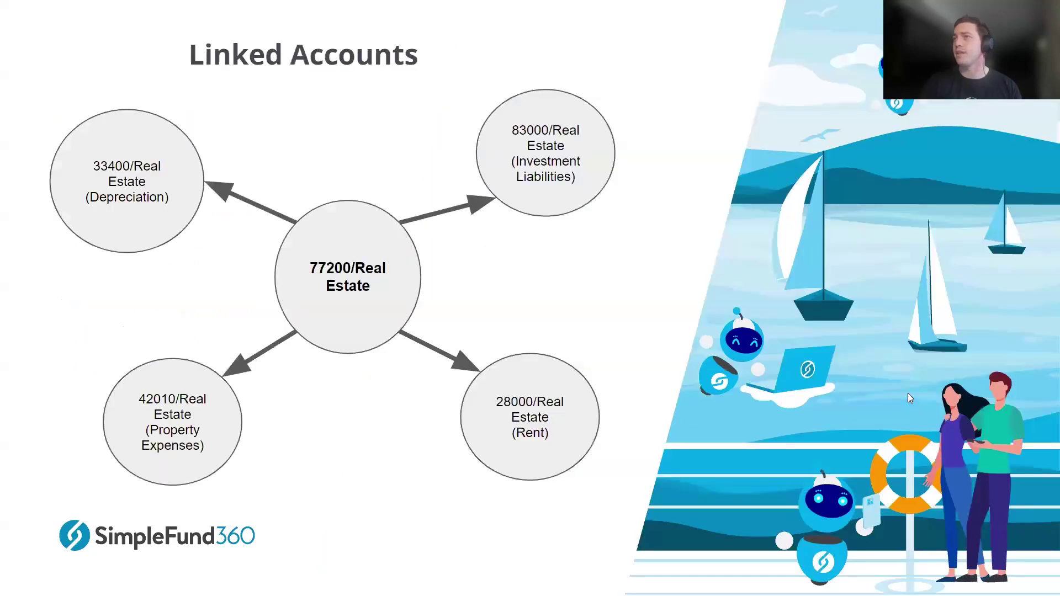
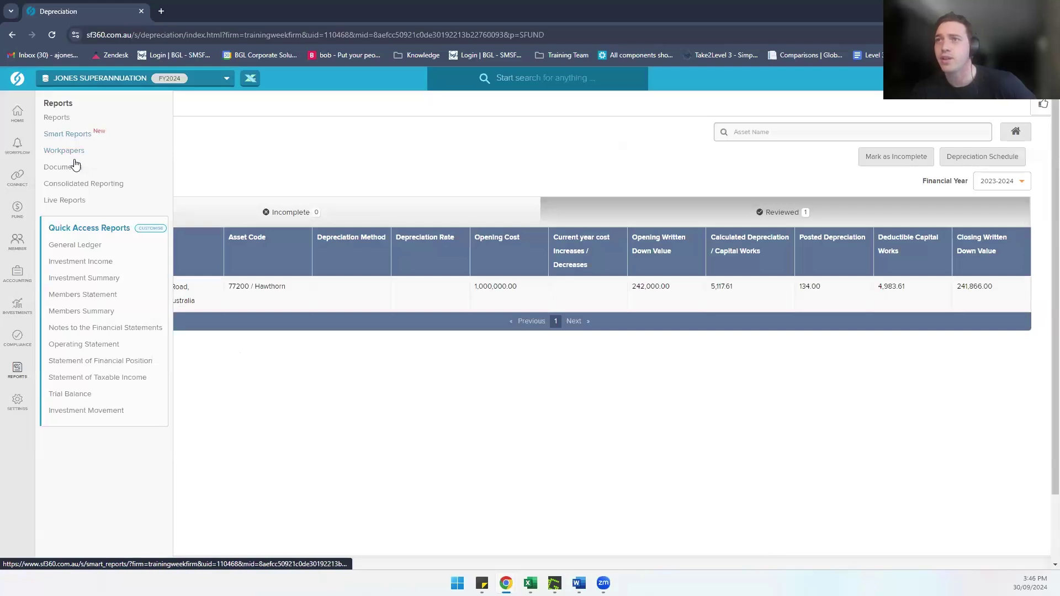
Step: Open Rental Statement 2024FY .pdf from the fund's Documents page in the viewer
{"action": "left_click", "coordinate": [77, 167]}
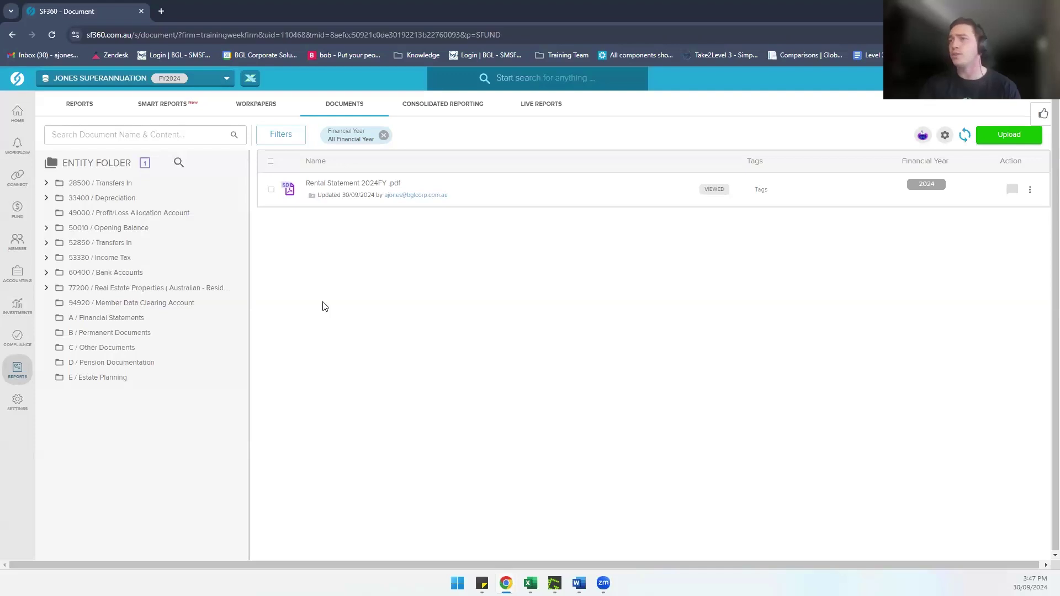
{"action": "left_click", "coordinate": [342, 182]}
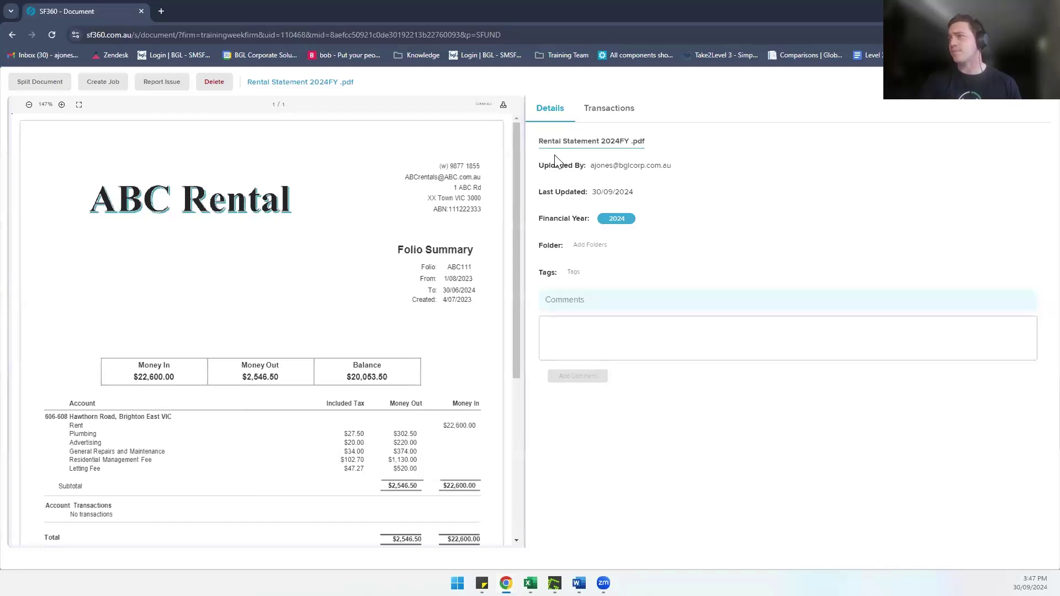
Step: Show the rental summary adjustment and add a new bank row for 60400 ANZ
{"action": "left_click", "coordinate": [608, 119]}
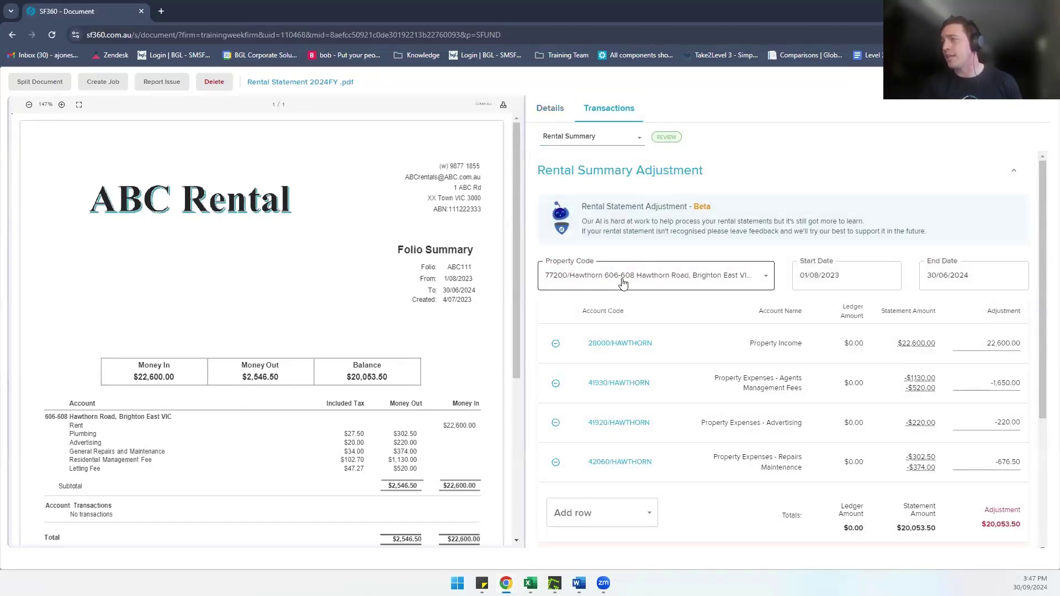
{"action": "scroll", "coordinate": [911, 409], "scroll_direction": "down", "scroll_amount": 1}
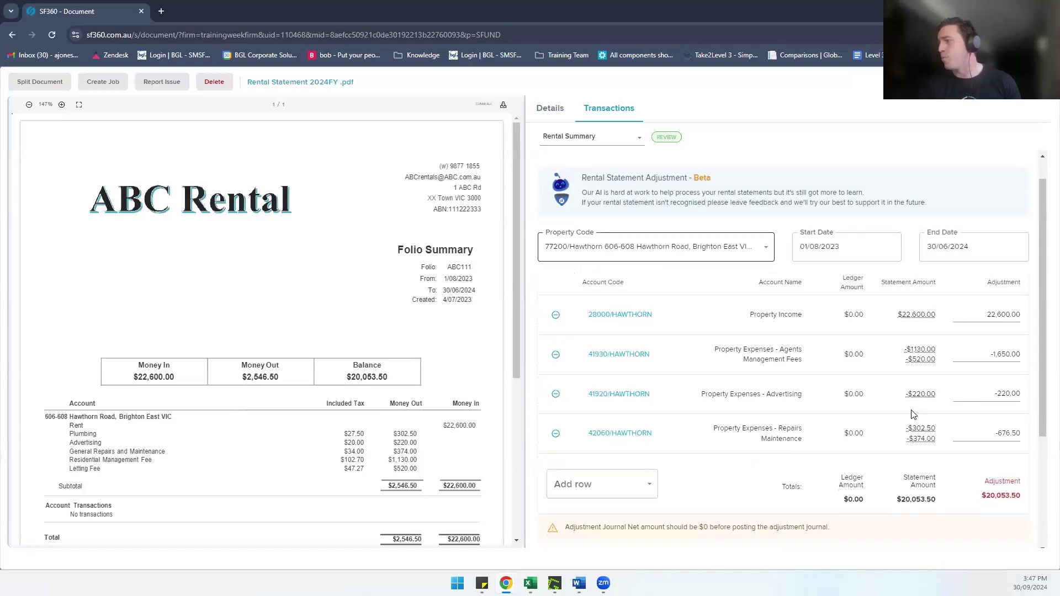
{"action": "scroll", "coordinate": [876, 385], "scroll_direction": "down", "scroll_amount": 1}
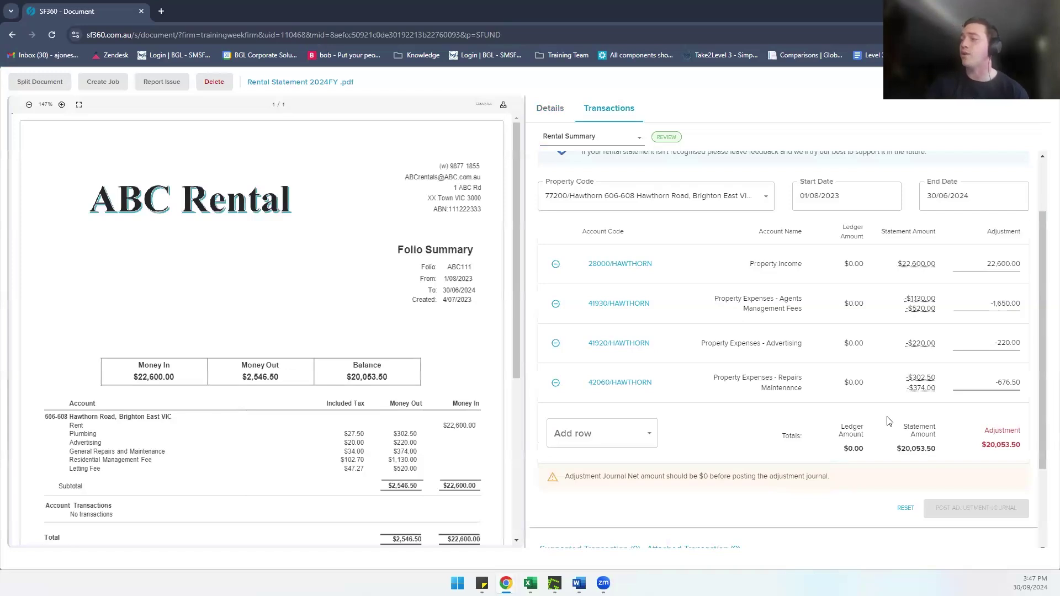
{"action": "left_click", "coordinate": [618, 436]}
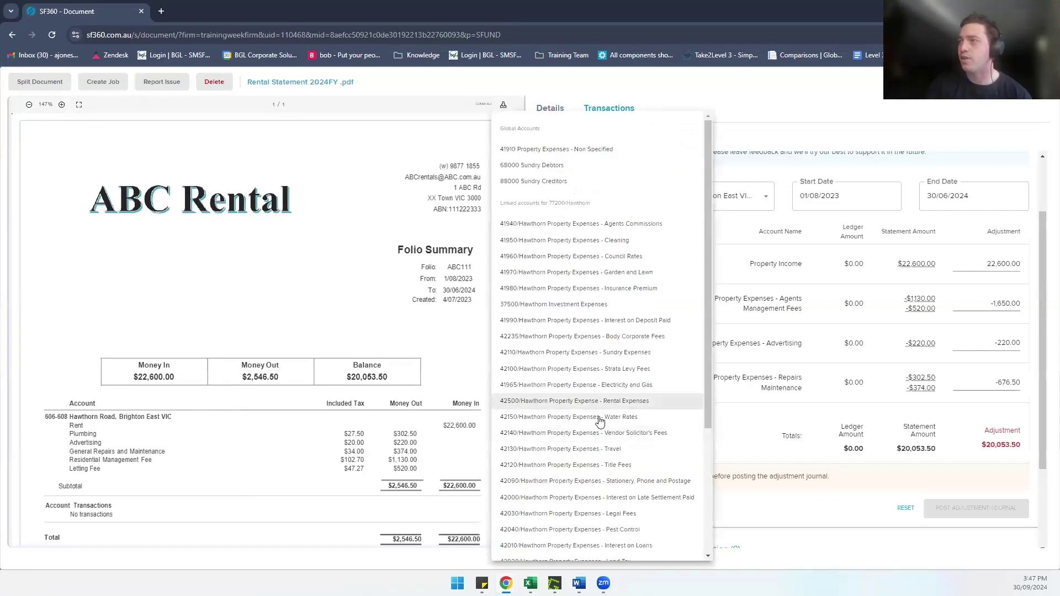
{"action": "scroll", "coordinate": [552, 497], "scroll_direction": "down", "scroll_amount": 5}
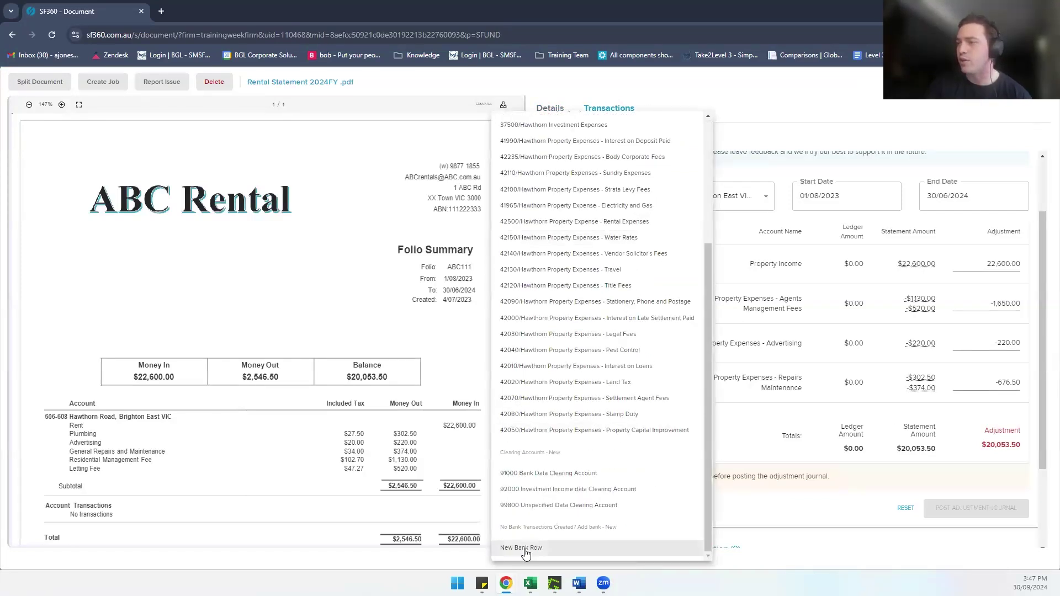
{"action": "left_click", "coordinate": [519, 548]}
{"action": "left_click", "coordinate": [632, 432]}
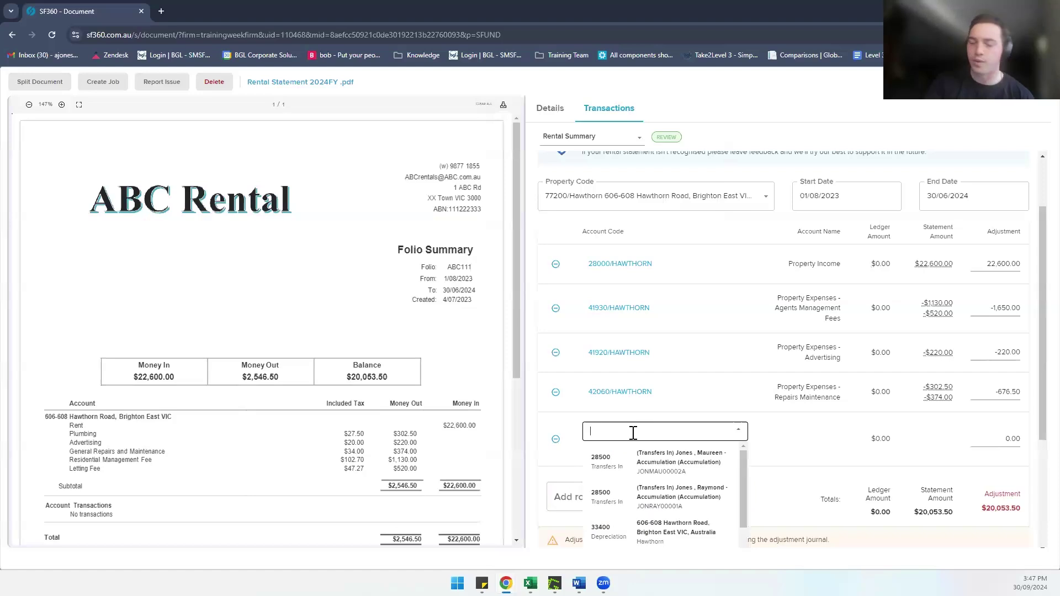
{"action": "type", "text": "60400 ANZ"}
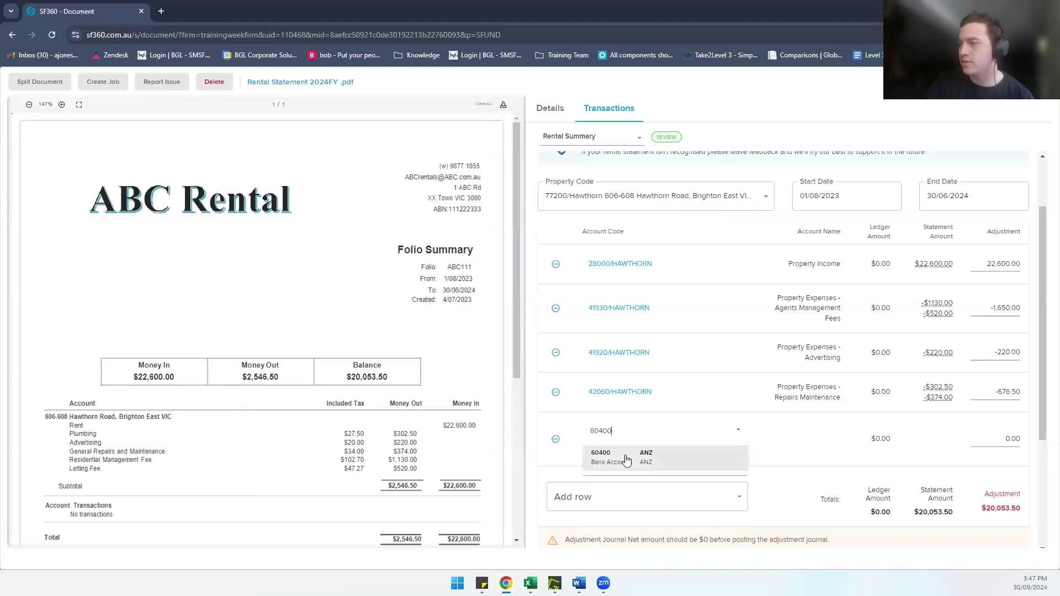
{"action": "left_click", "coordinate": [621, 458]}
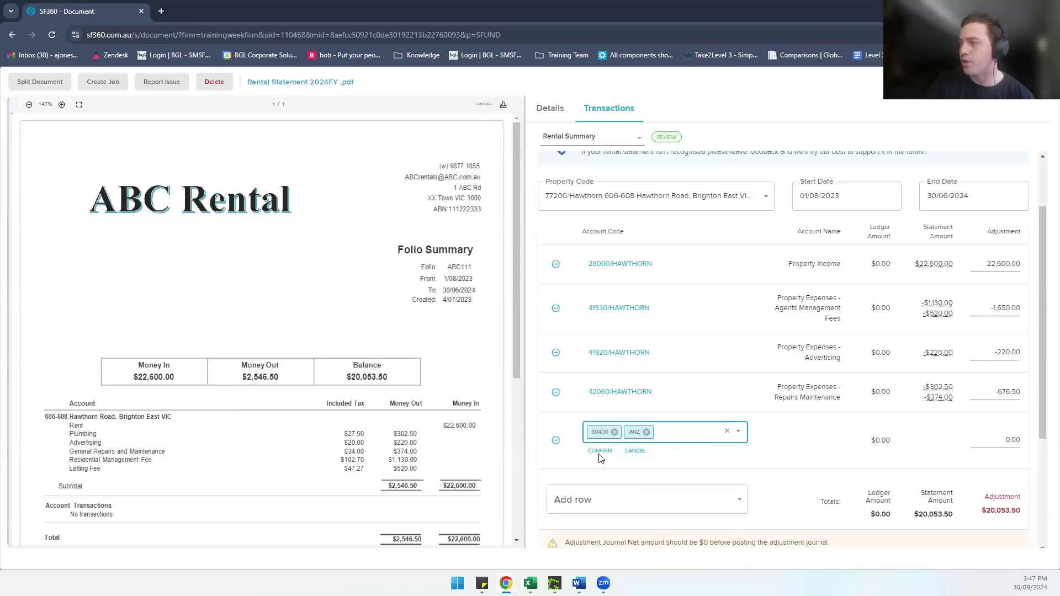
{"action": "left_click", "coordinate": [600, 452]}
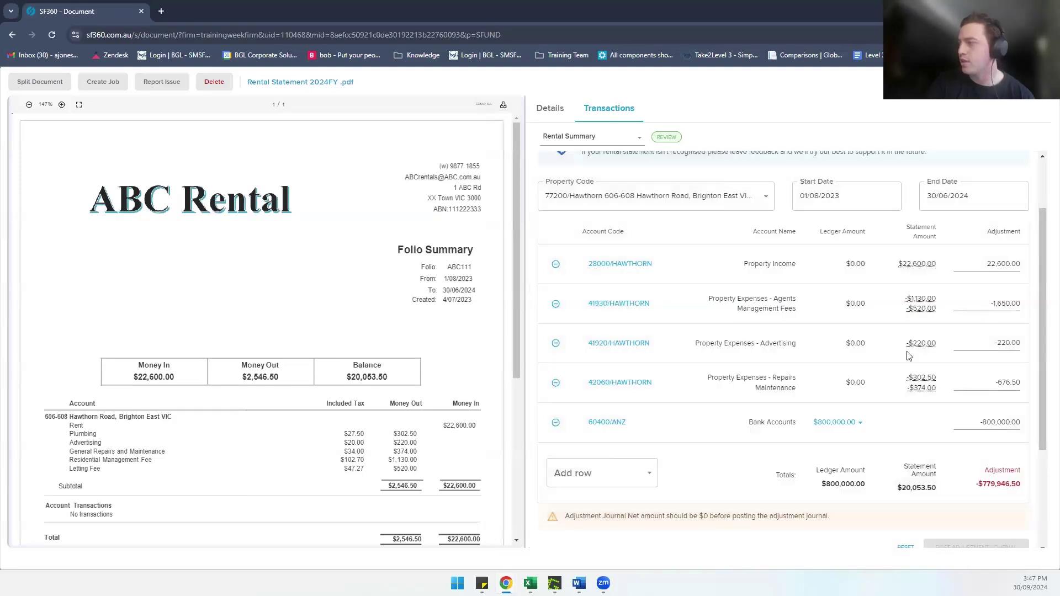
Step: Set the ANZ row adjustment to -20,053.50 and post the adjustment journal
{"action": "left_click", "coordinate": [1001, 422]}
{"action": "double_click", "coordinate": [1000, 422]}
{"action": "key", "text": "BackSpace"}
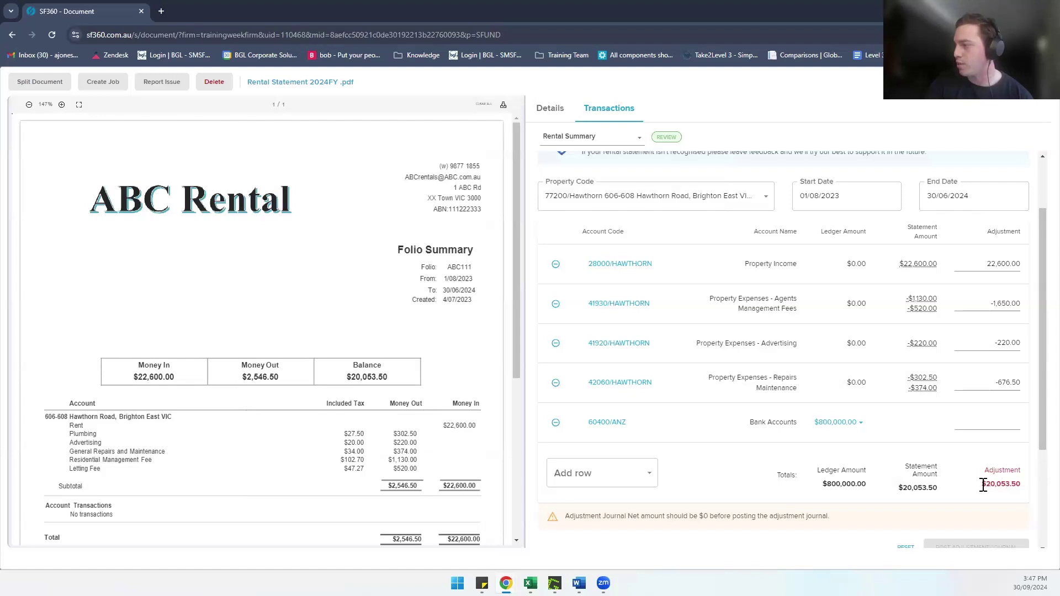
{"action": "triple_click", "coordinate": [1019, 484]}
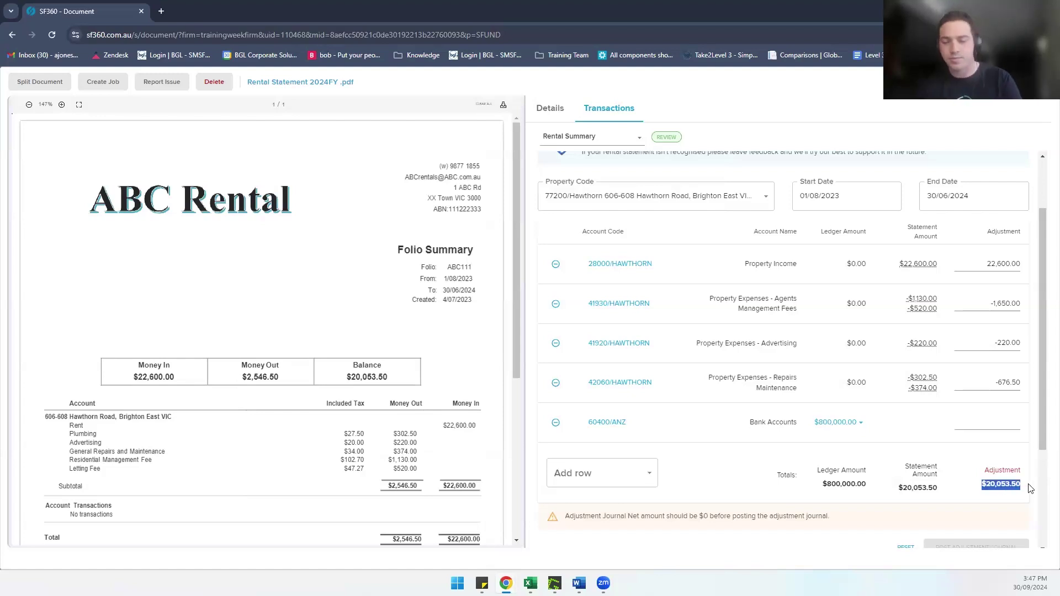
{"action": "left_click", "coordinate": [981, 426]}
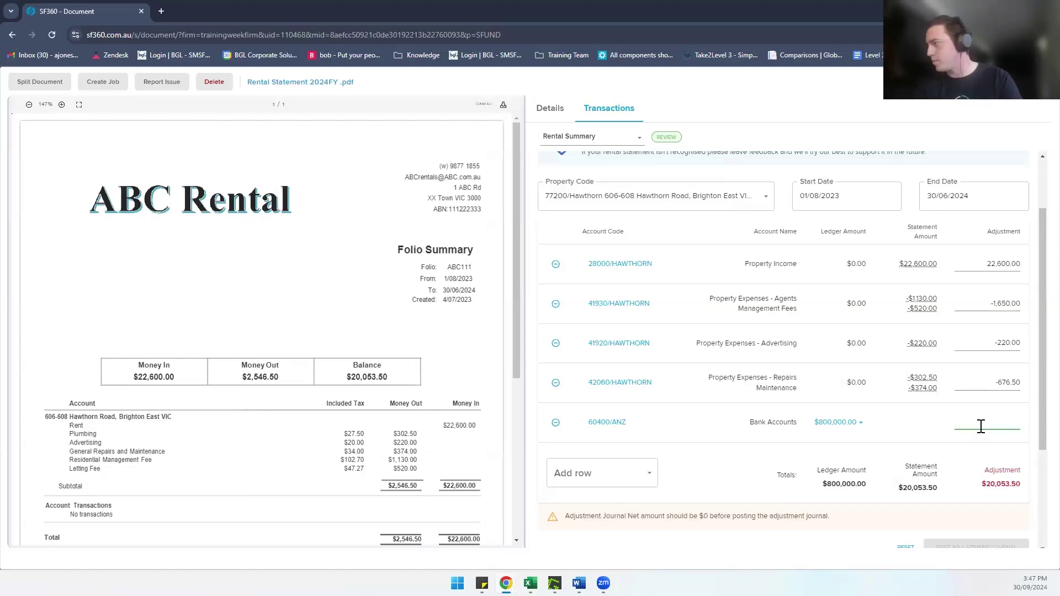
{"action": "type", "text": "20053.50"}
{"action": "type", "text": "-"}
{"action": "left_click", "coordinate": [880, 466]}
{"action": "scroll", "coordinate": [881, 466], "scroll_direction": "down", "scroll_amount": 1}
{"action": "left_click", "coordinate": [986, 517]}
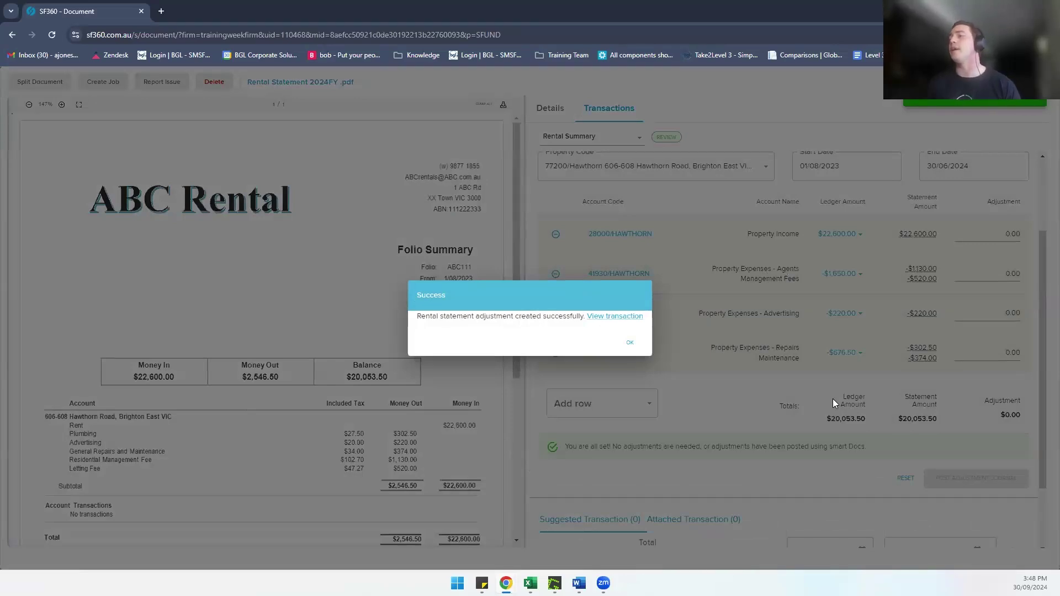
Step: View the posted journal, review its general journal lines, and save it
{"action": "left_click", "coordinate": [610, 322]}
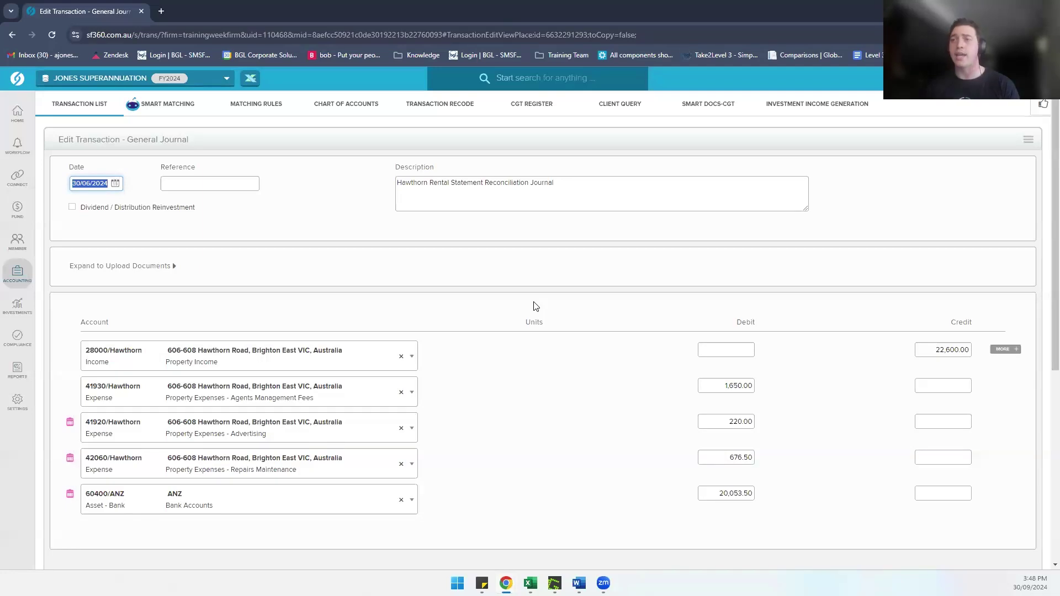
{"action": "scroll", "coordinate": [535, 307], "scroll_direction": "down", "scroll_amount": 1}
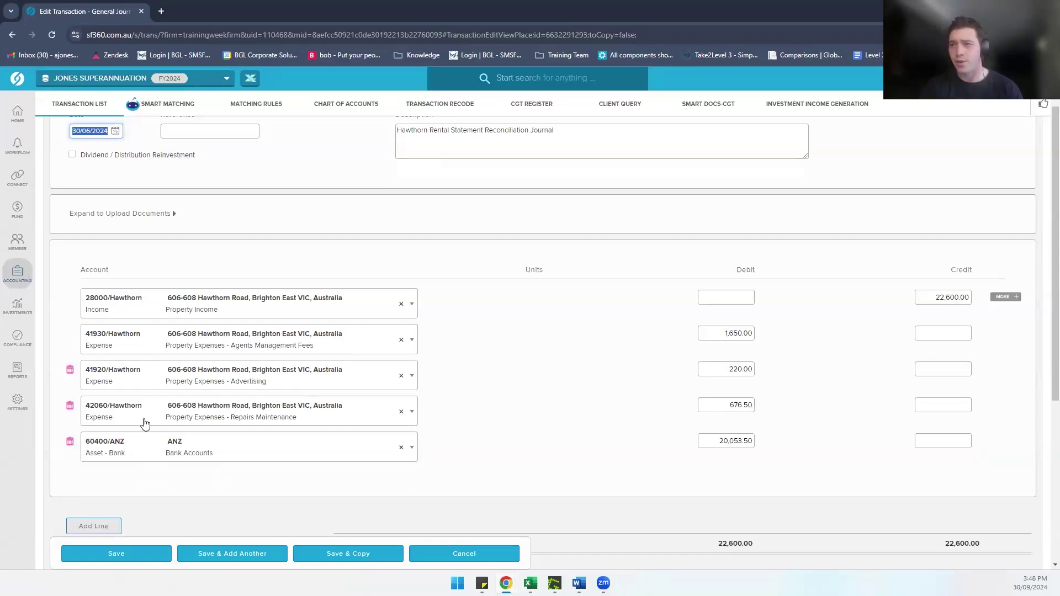
{"action": "left_click", "coordinate": [121, 547]}
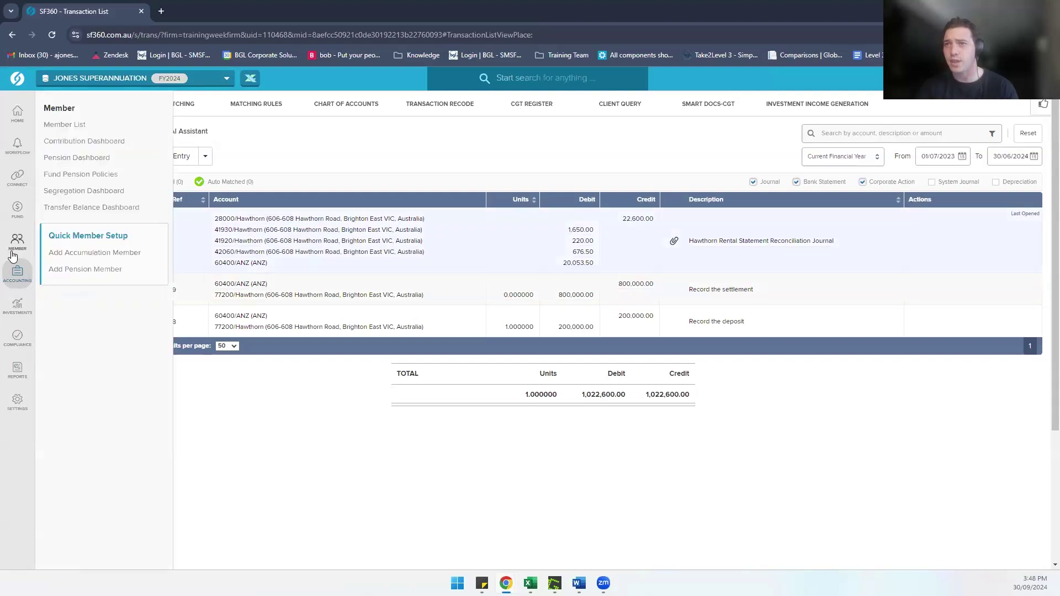
Step: Generate the Rental Statement for the 77200/Hawthorn property from the Property Dashboard
{"action": "mouse_move", "coordinate": [27, 340]}
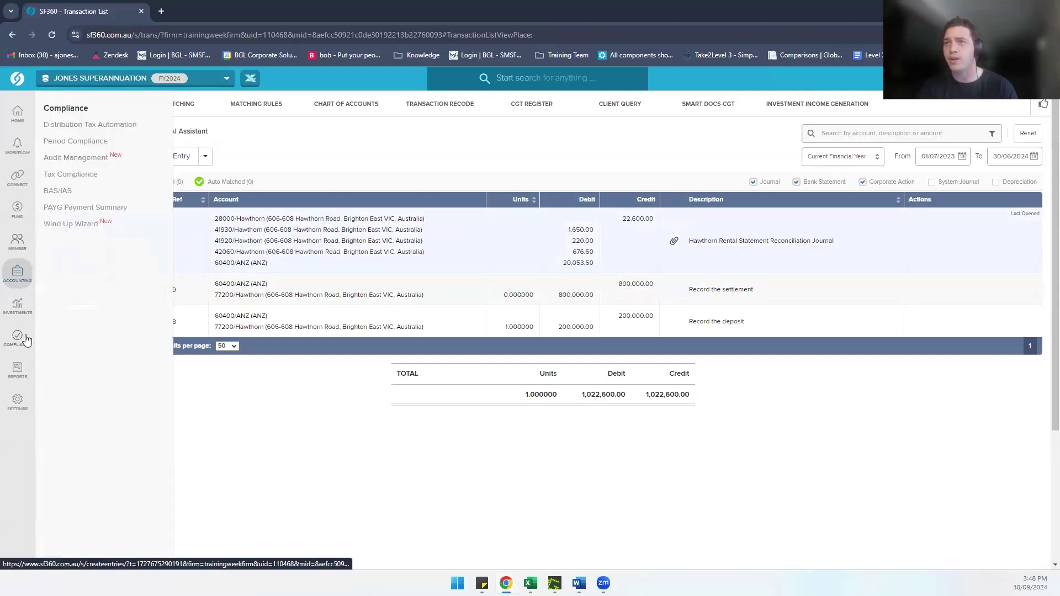
{"action": "mouse_move", "coordinate": [18, 306]}
{"action": "left_click", "coordinate": [87, 192]}
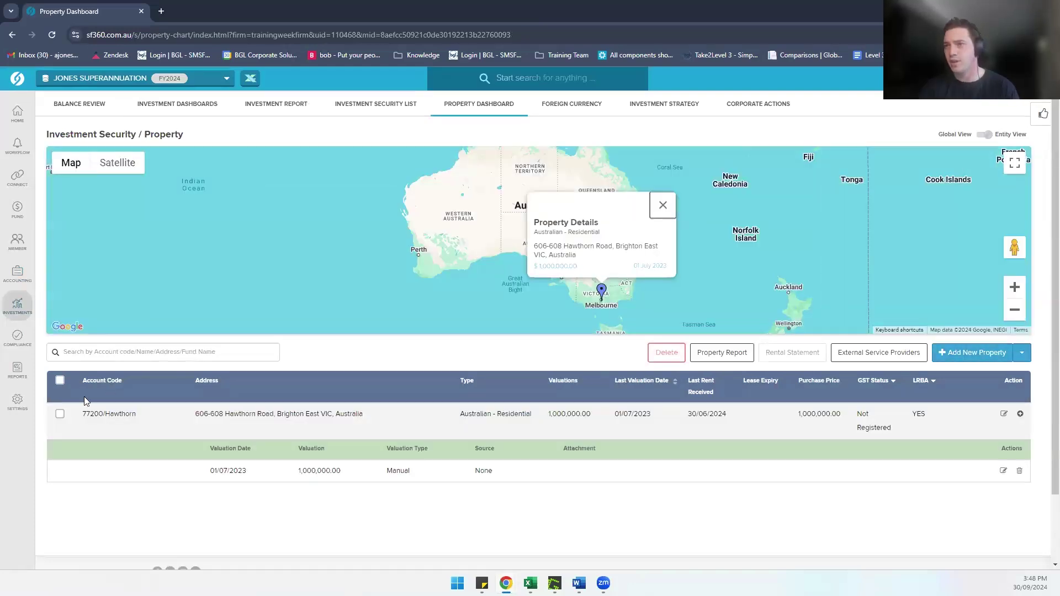
{"action": "left_click", "coordinate": [59, 414]}
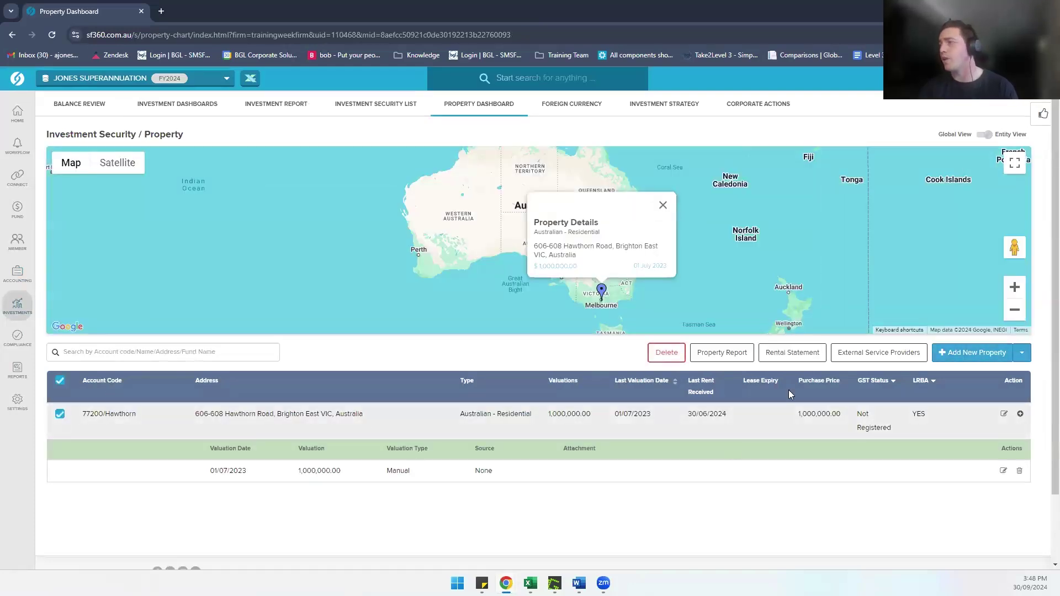
{"action": "left_click", "coordinate": [791, 355]}
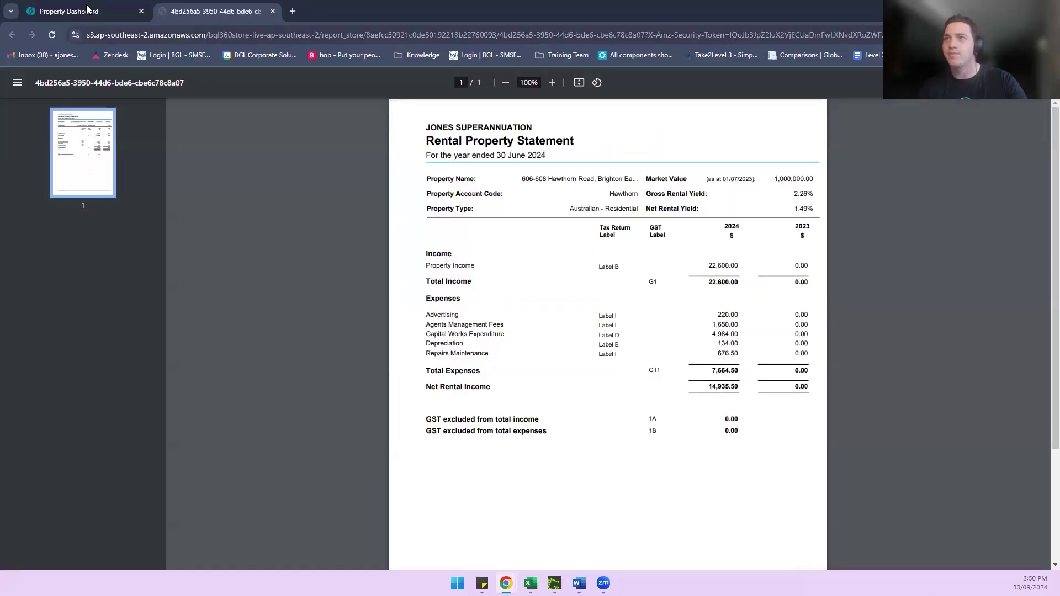
Step: Return to the Property Dashboard, dismiss the map popup, and list External Service Providers
{"action": "left_click", "coordinate": [80, 10]}
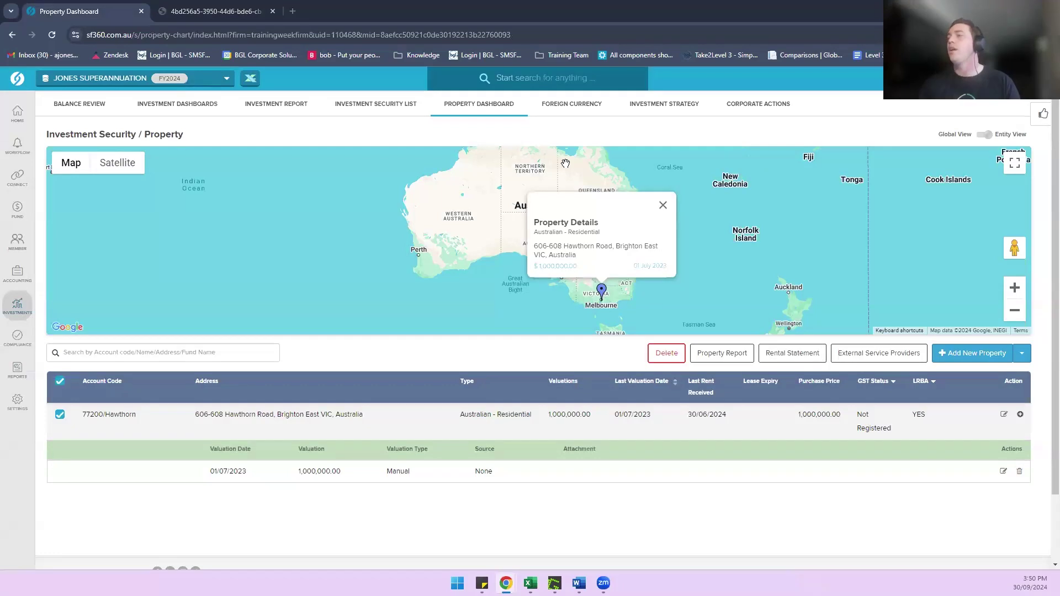
{"action": "left_click", "coordinate": [663, 205]}
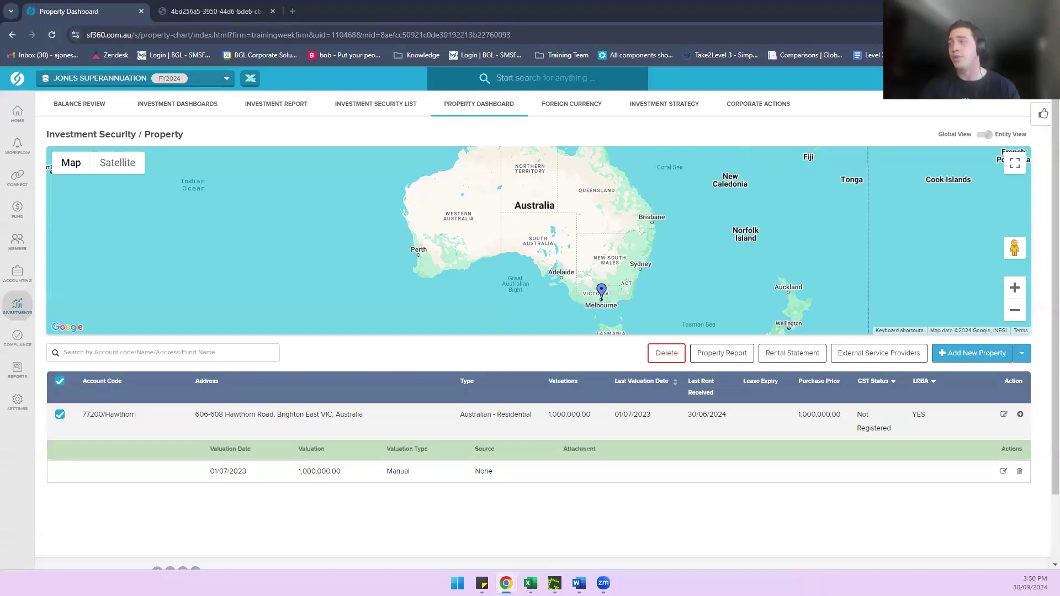
{"action": "left_click", "coordinate": [867, 358]}
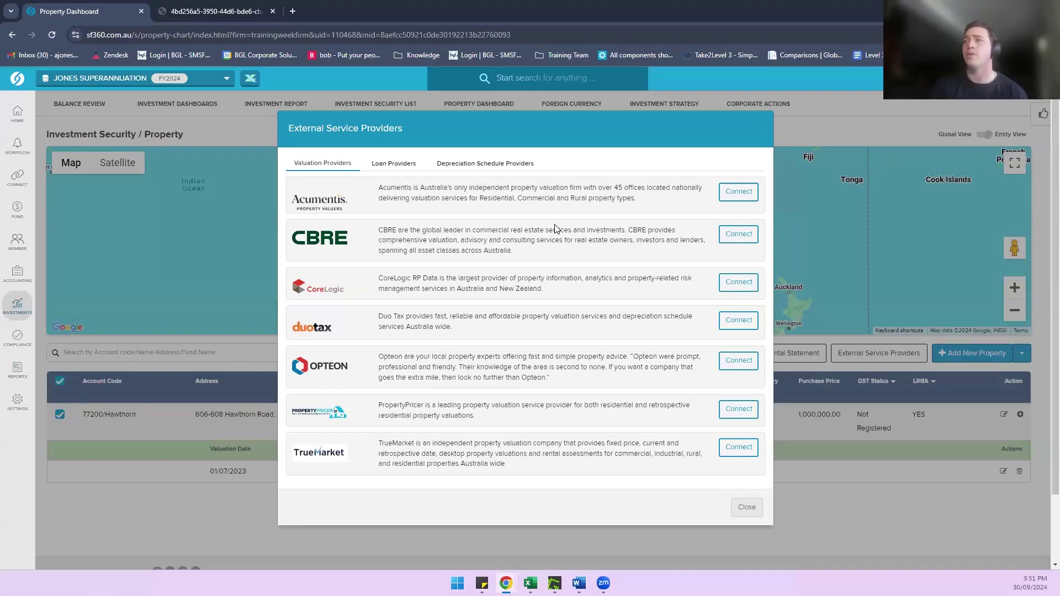
Step: View the loan providers, then close the External Service Providers list, reopen it, and close it again
{"action": "left_click", "coordinate": [397, 167]}
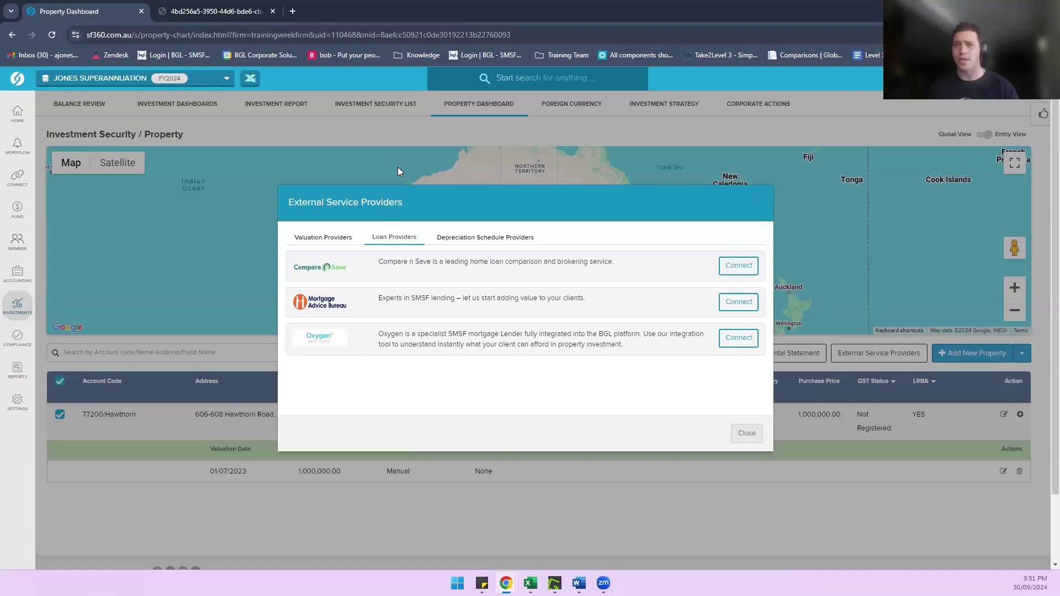
{"action": "left_click", "coordinate": [761, 202]}
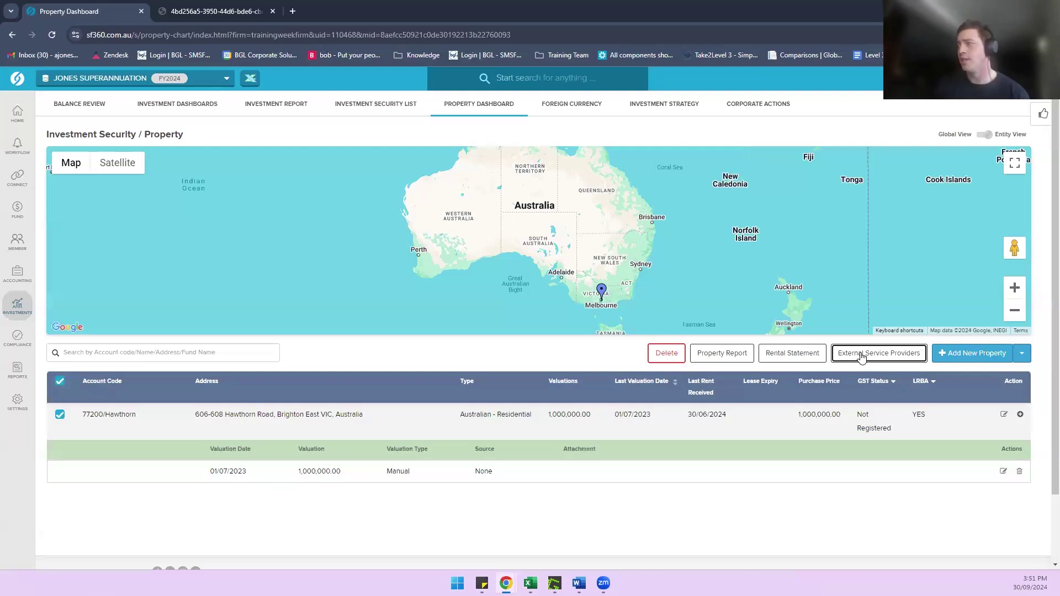
{"action": "left_click", "coordinate": [861, 356]}
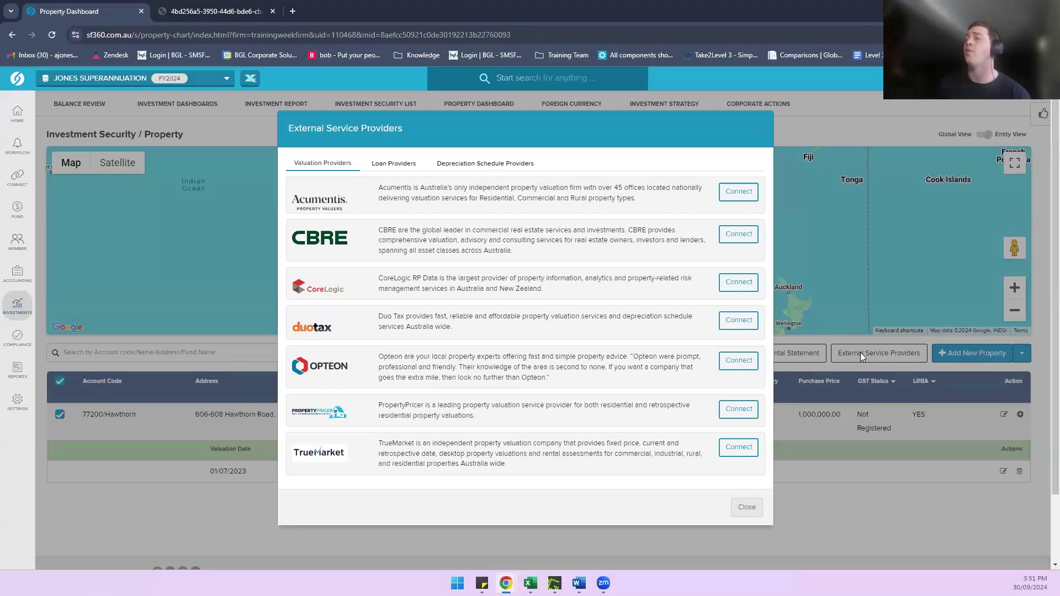
{"action": "left_click", "coordinate": [761, 130]}
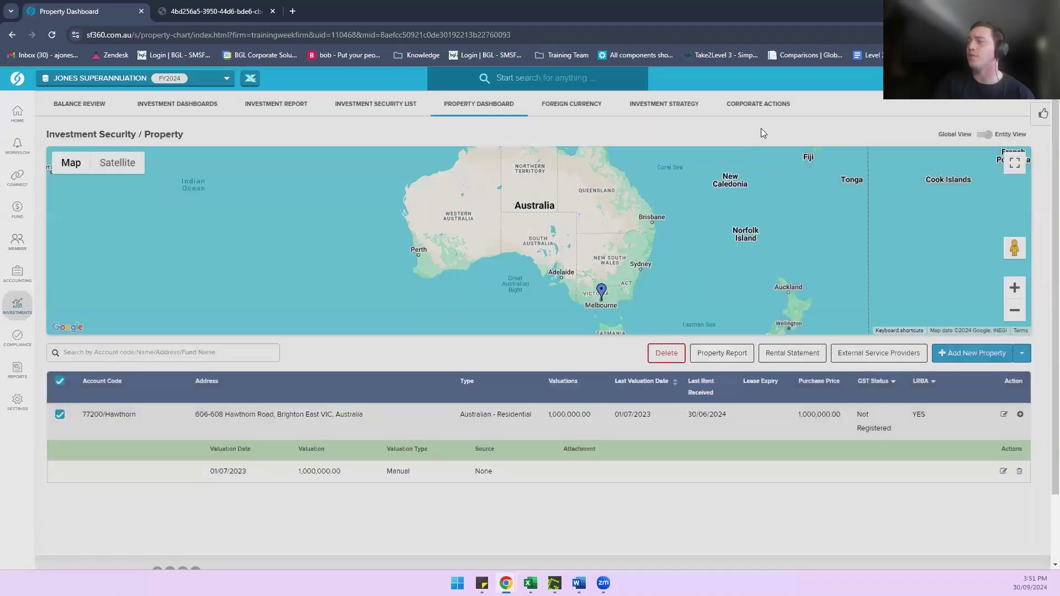
Step: Add a 1,250,000 valuation dated 30/06/2024 to the Hawthorn property
{"action": "left_click", "coordinate": [1020, 415]}
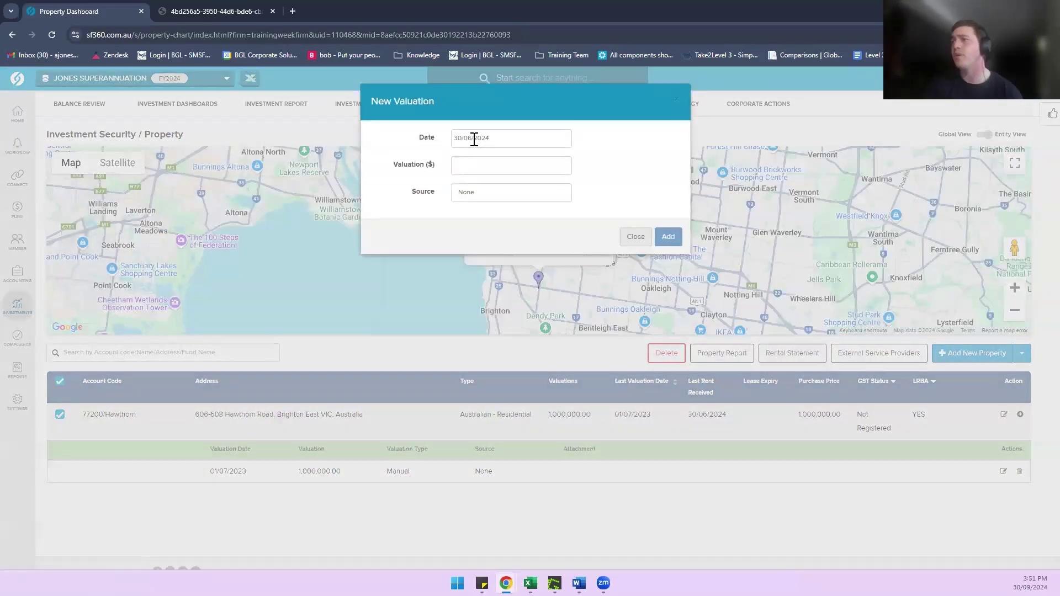
{"action": "left_click", "coordinate": [484, 169]}
{"action": "type", "text": "1,250,"}
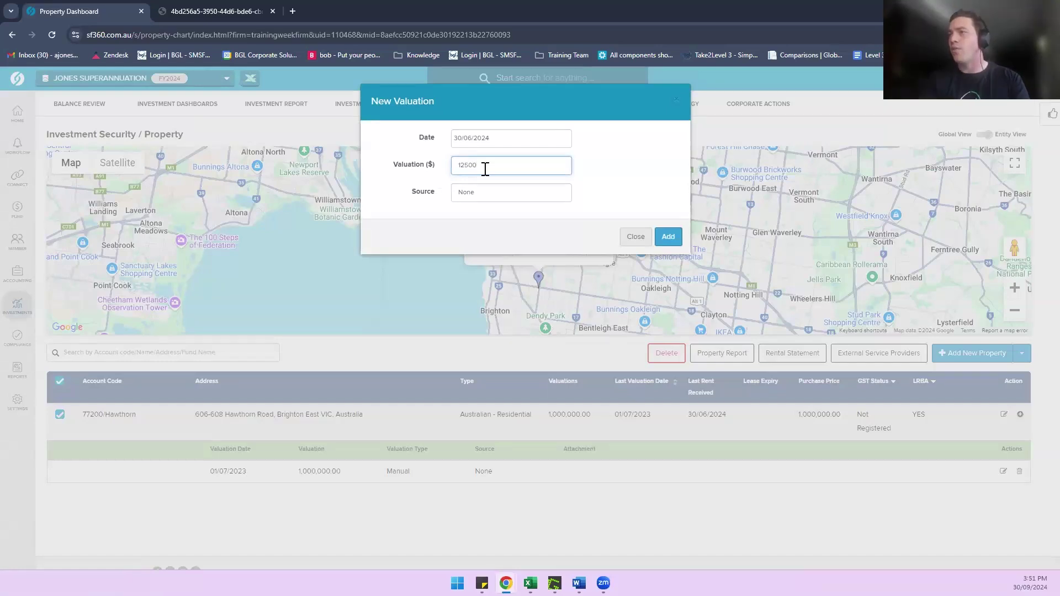
{"action": "type", "text": "0000"}
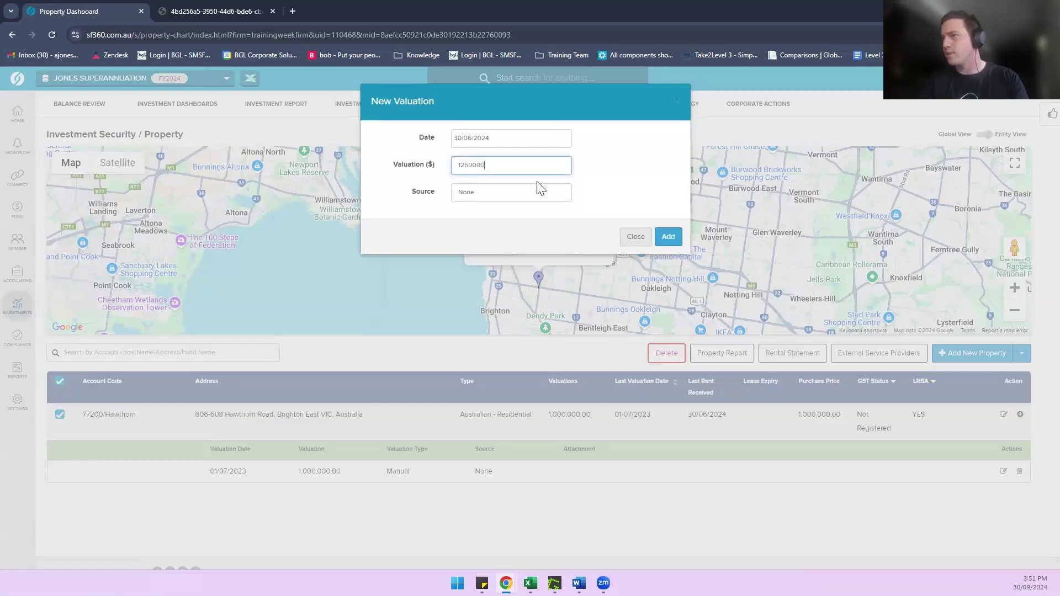
{"action": "left_click", "coordinate": [517, 208]}
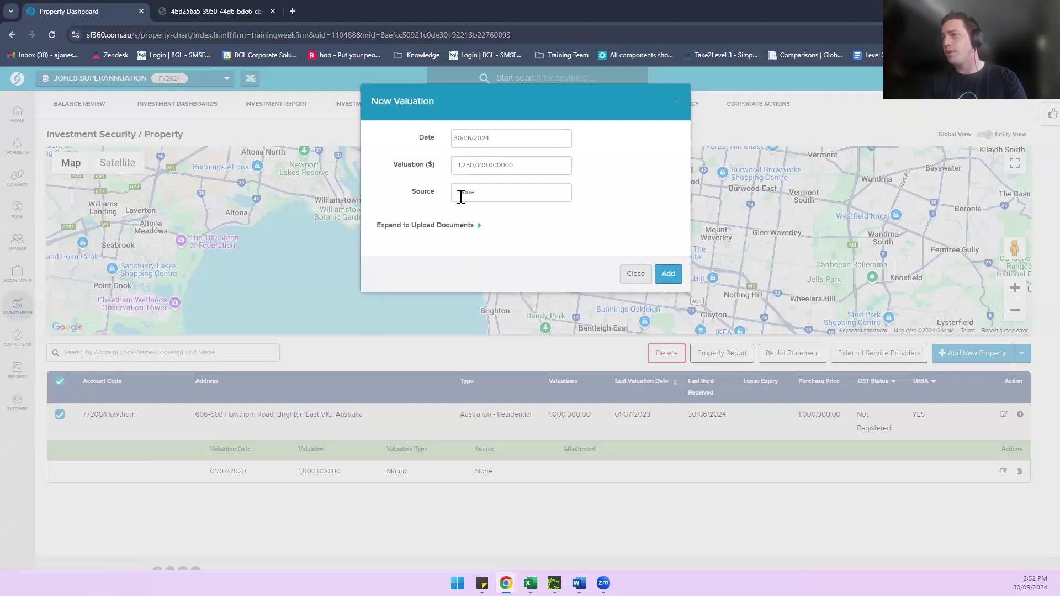
{"action": "left_click", "coordinate": [665, 273]}
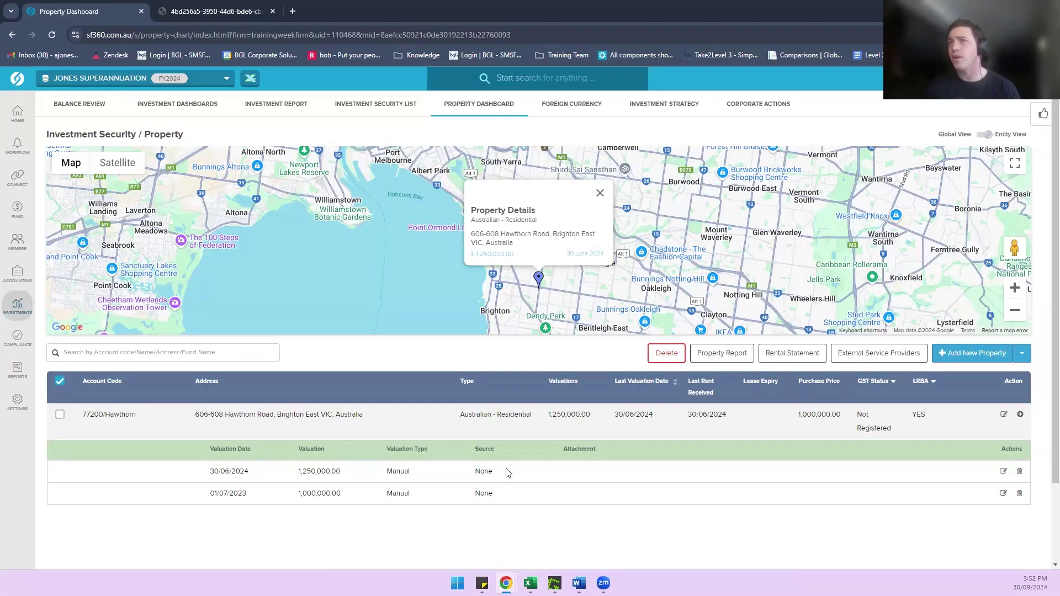
Step: Create the 2024 entries and close the 2024 period in Period Compliance, then go to Reports
{"action": "mouse_move", "coordinate": [18, 339]}
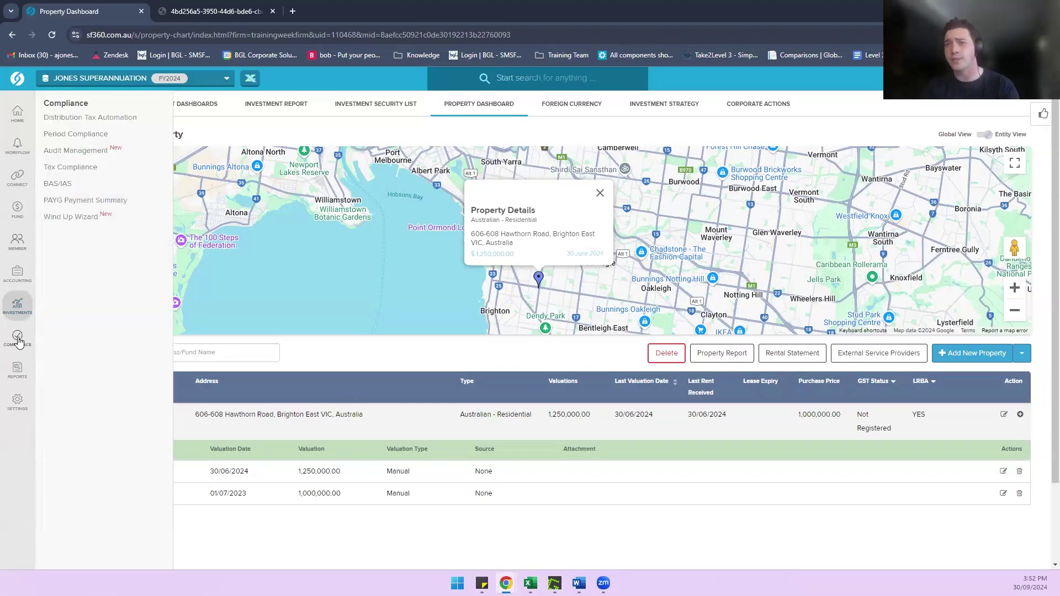
{"action": "left_click", "coordinate": [76, 133]}
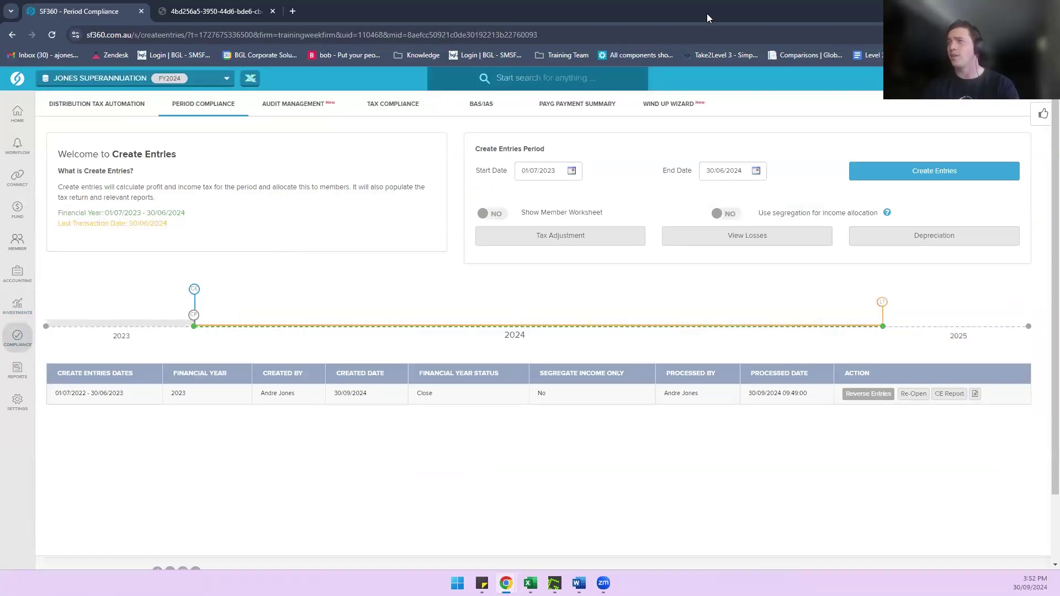
{"action": "left_click", "coordinate": [919, 172]}
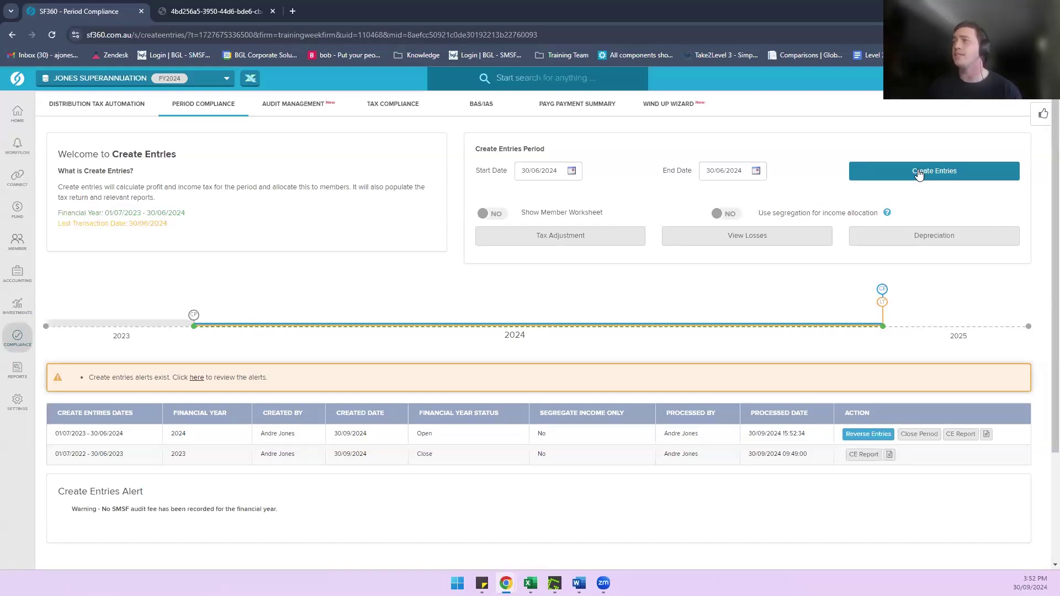
{"action": "left_click", "coordinate": [912, 435]}
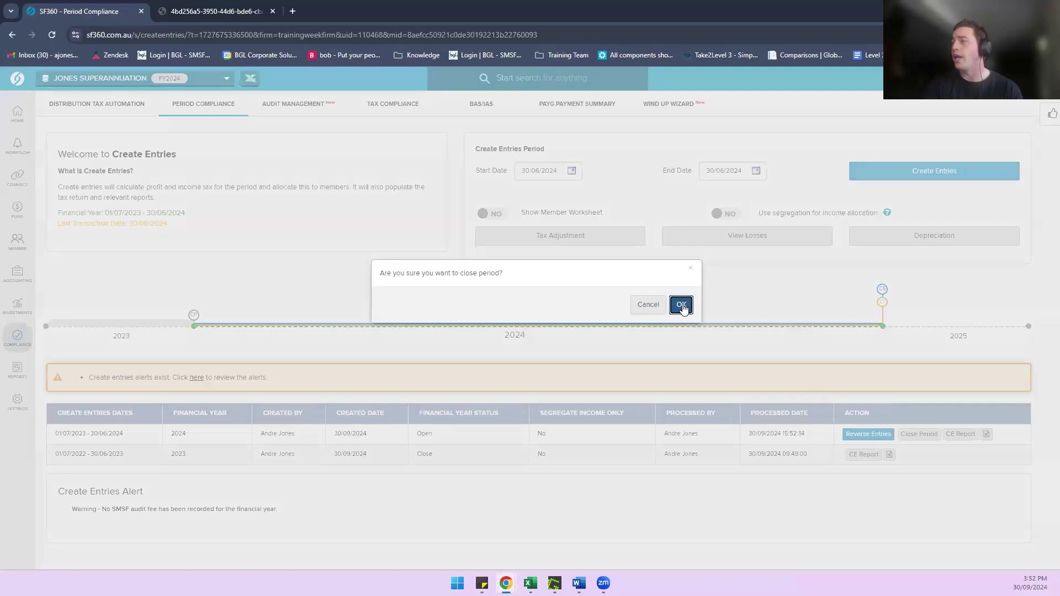
{"action": "left_click", "coordinate": [681, 303]}
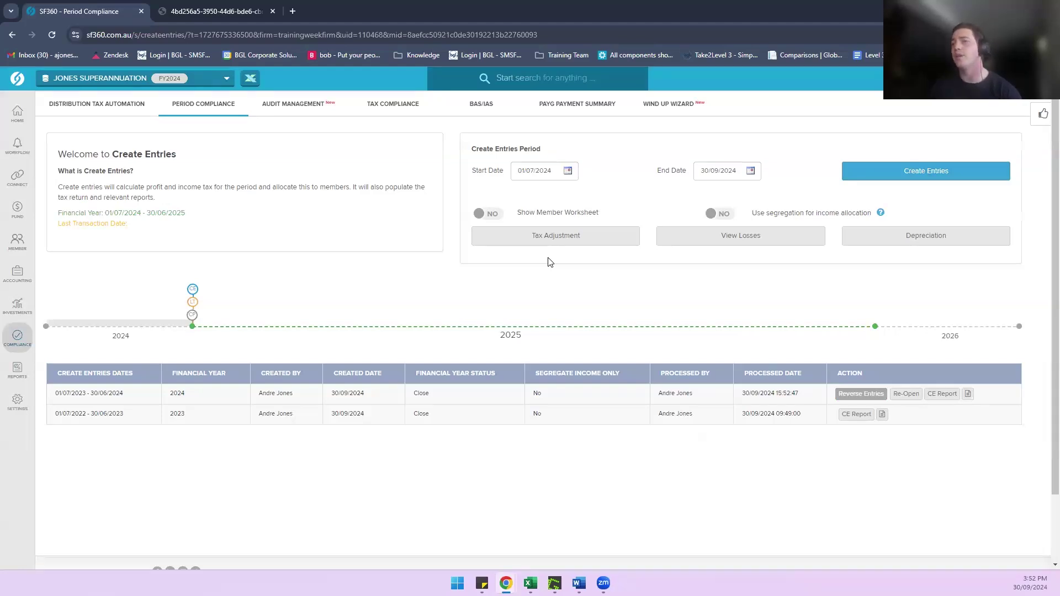
{"action": "left_click", "coordinate": [16, 380]}
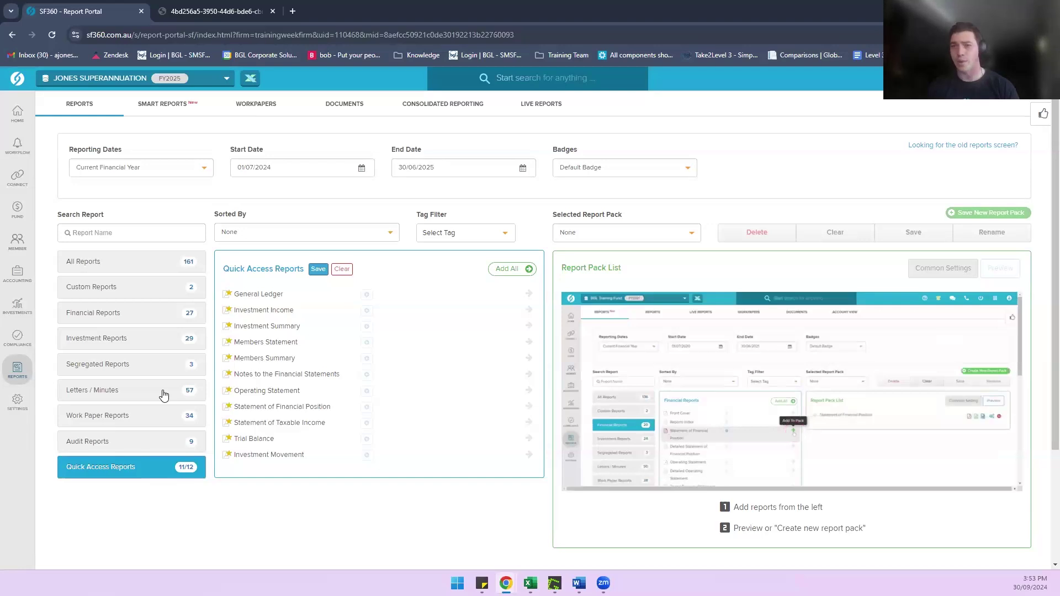
Step: Generate the Unrealised Capital Gains report via a 'unre' search, then go to the Transaction List
{"action": "left_click", "coordinate": [106, 232]}
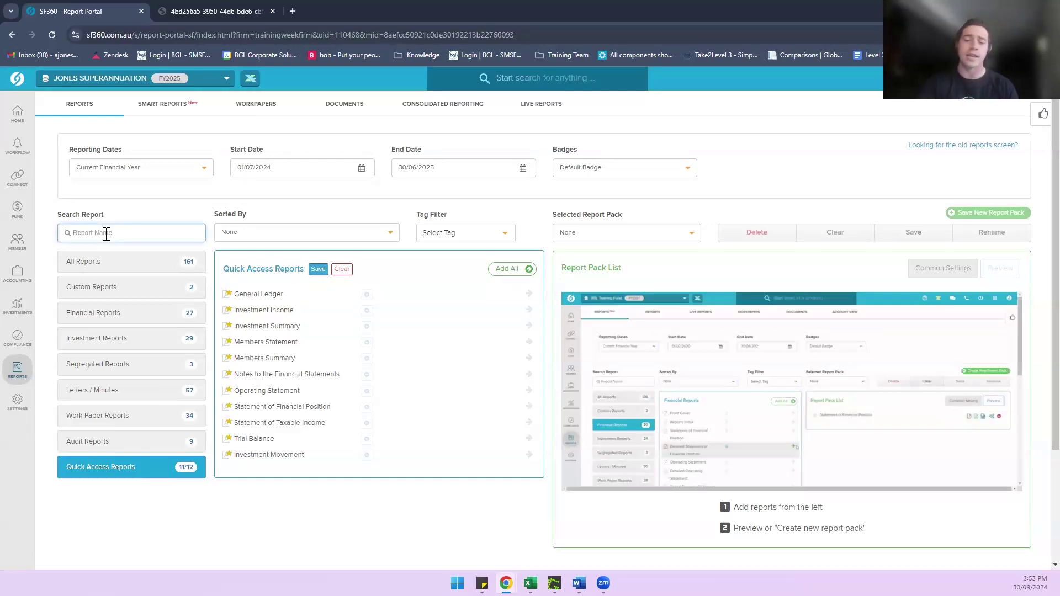
{"action": "type", "text": "unre"}
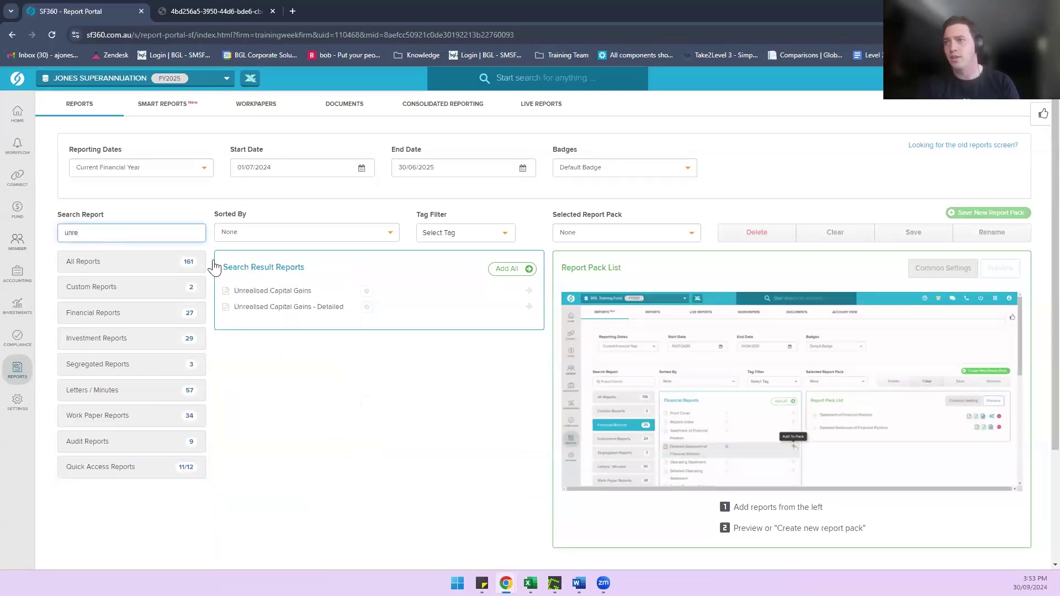
{"action": "left_click", "coordinate": [255, 292]}
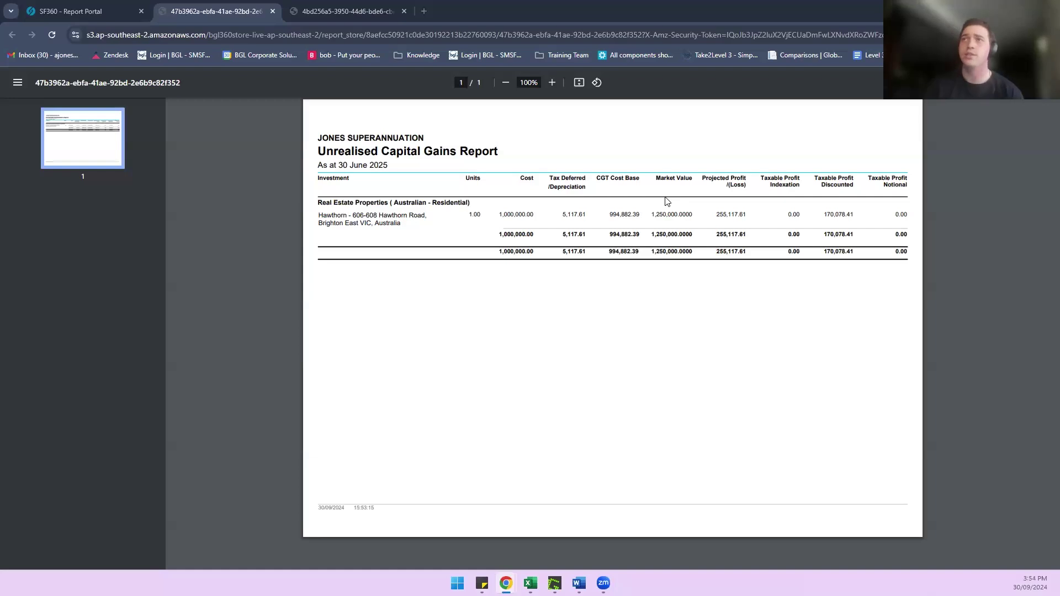
{"action": "left_click", "coordinate": [110, 10]}
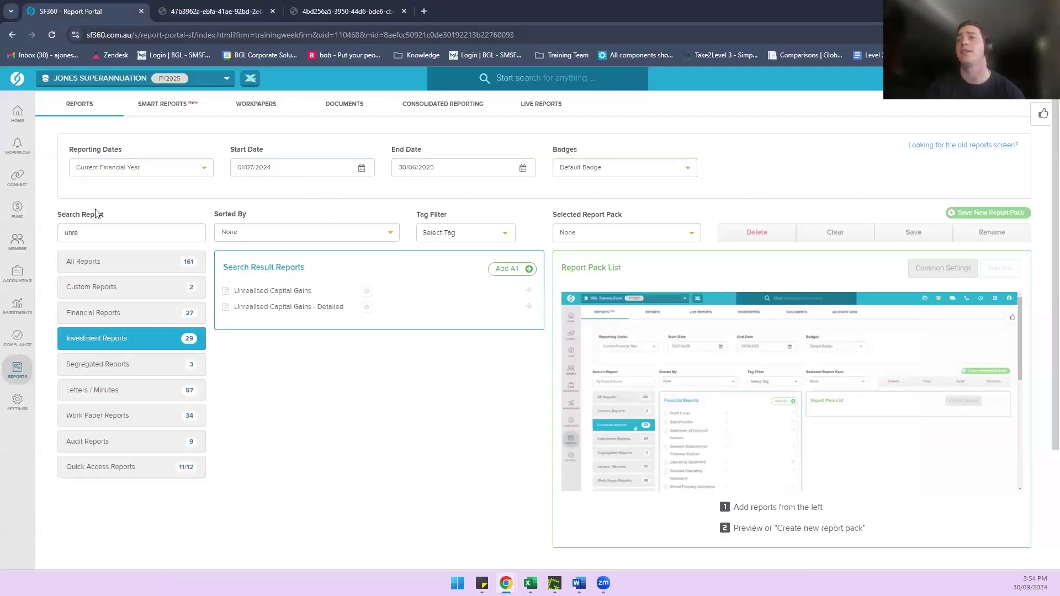
{"action": "left_click", "coordinate": [25, 274]}
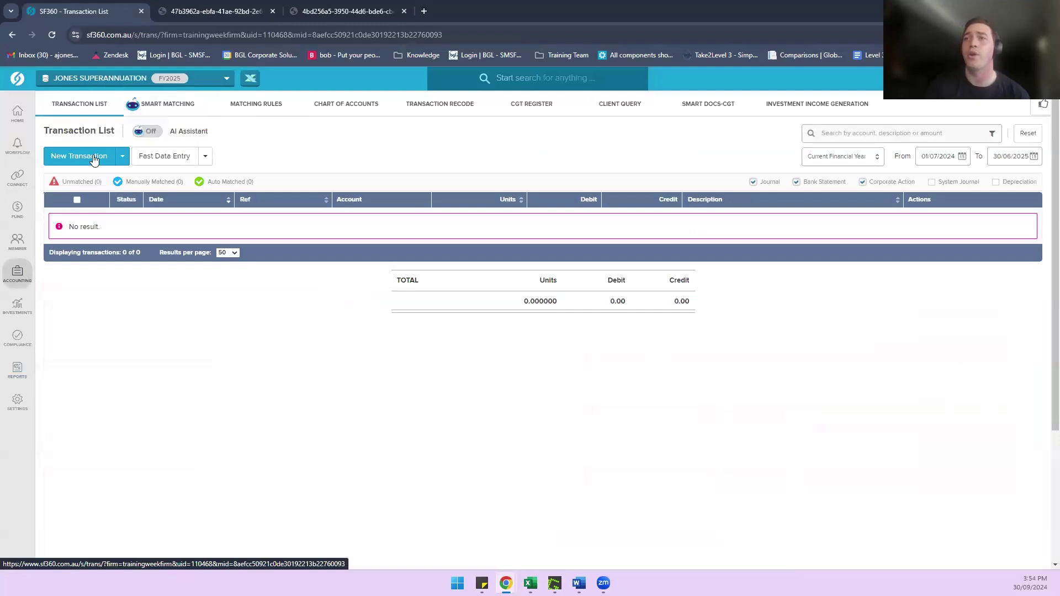
Step: Start a new bank statement transaction dated 30/06/2025 with description 'Disposal'
{"action": "left_click", "coordinate": [89, 156]}
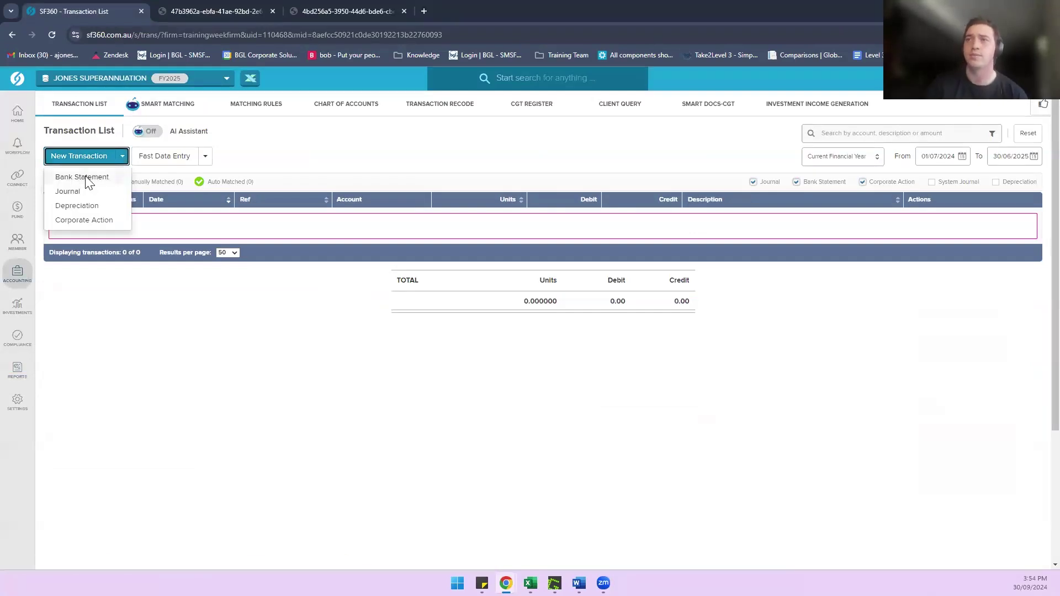
{"action": "left_click", "coordinate": [84, 178]}
{"action": "left_click", "coordinate": [100, 185]}
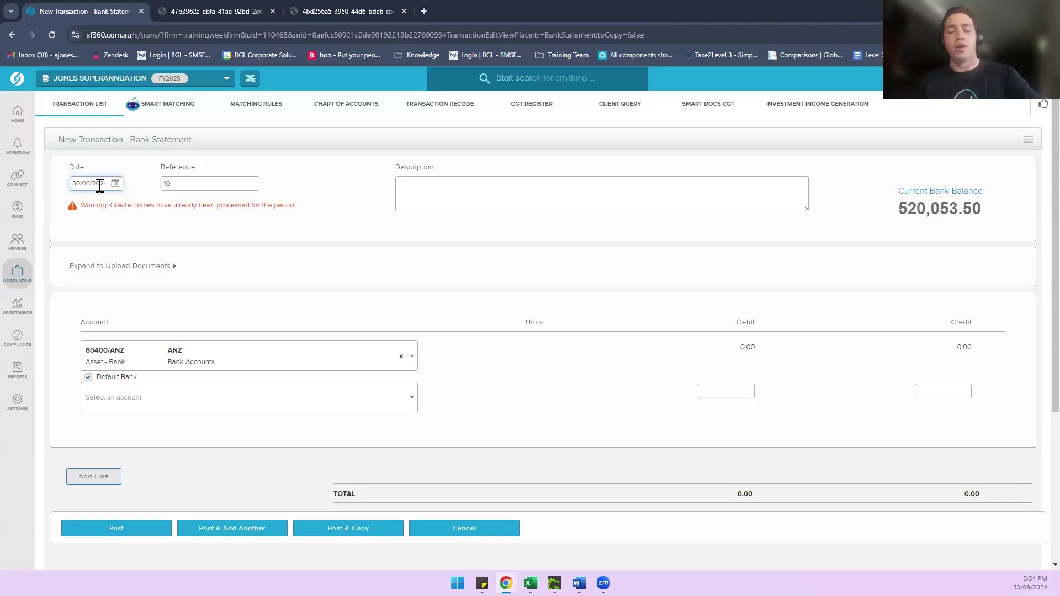
{"action": "type", "text": "5"}
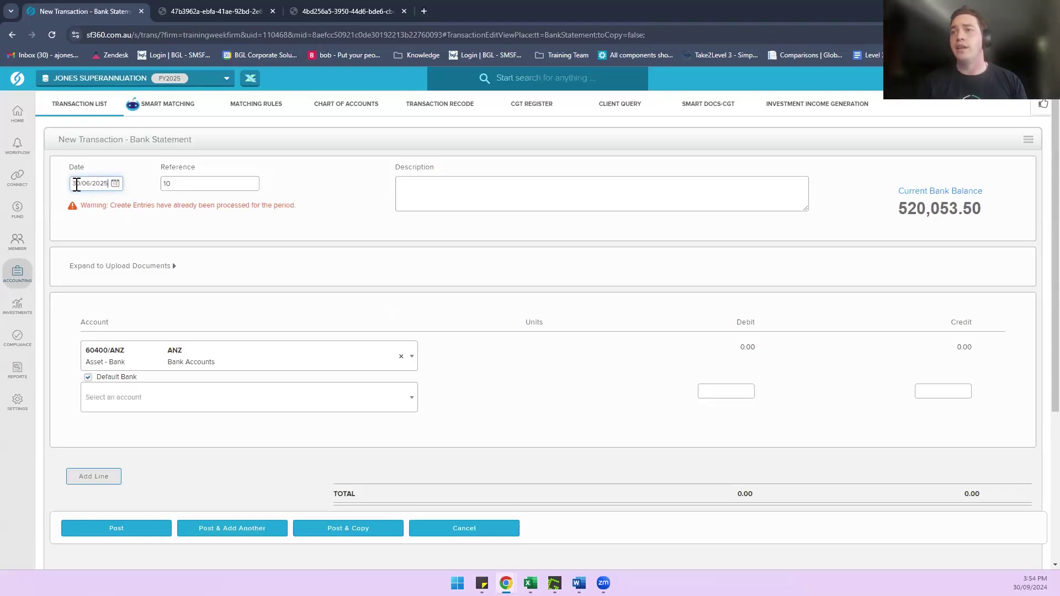
{"action": "left_click", "coordinate": [405, 186]}
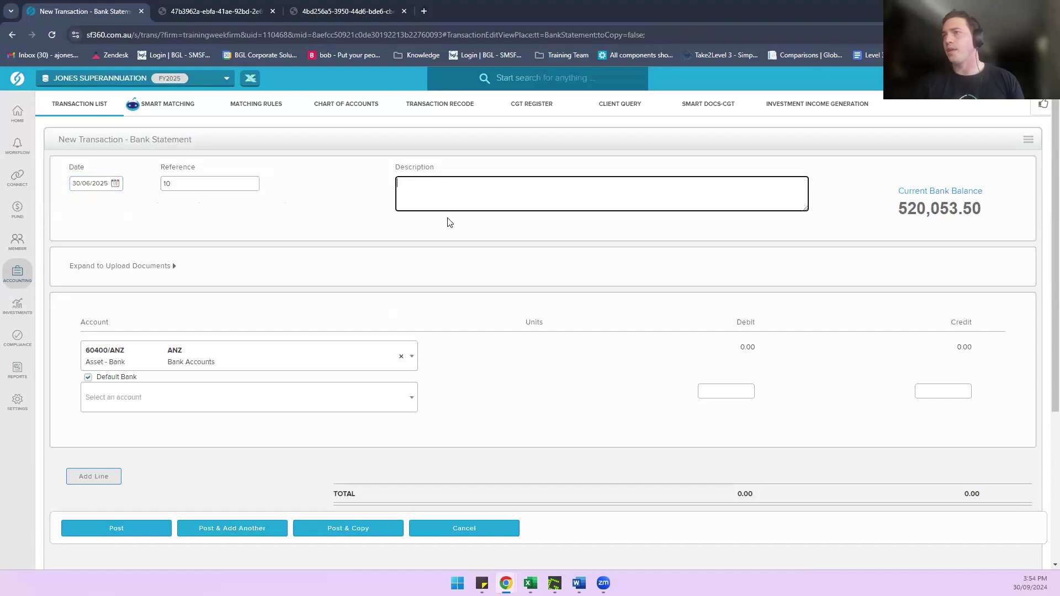
{"action": "type", "text": "Disposal"}
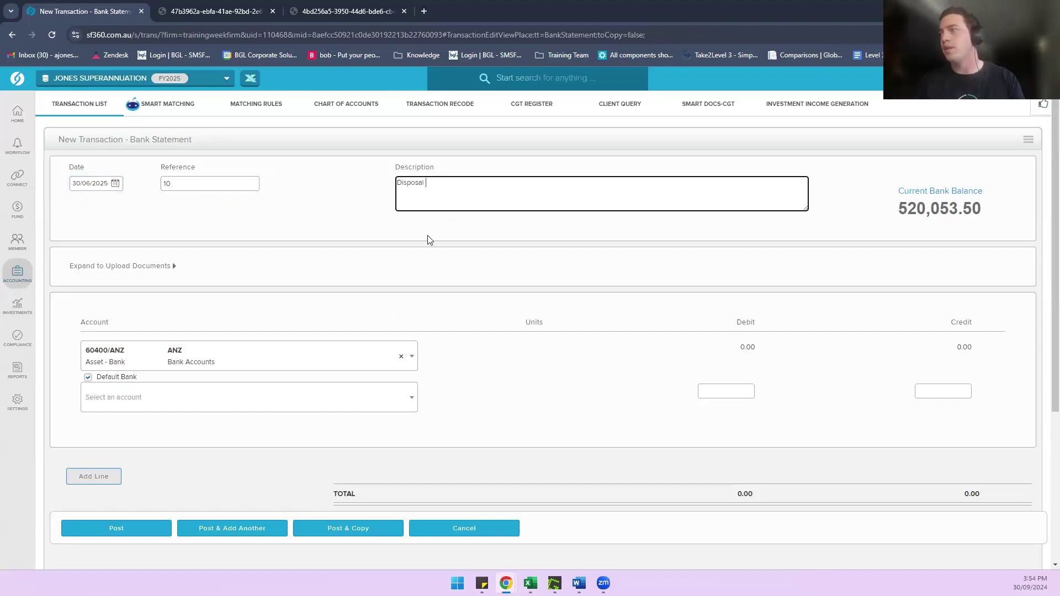
{"action": "left_click", "coordinate": [312, 255]}
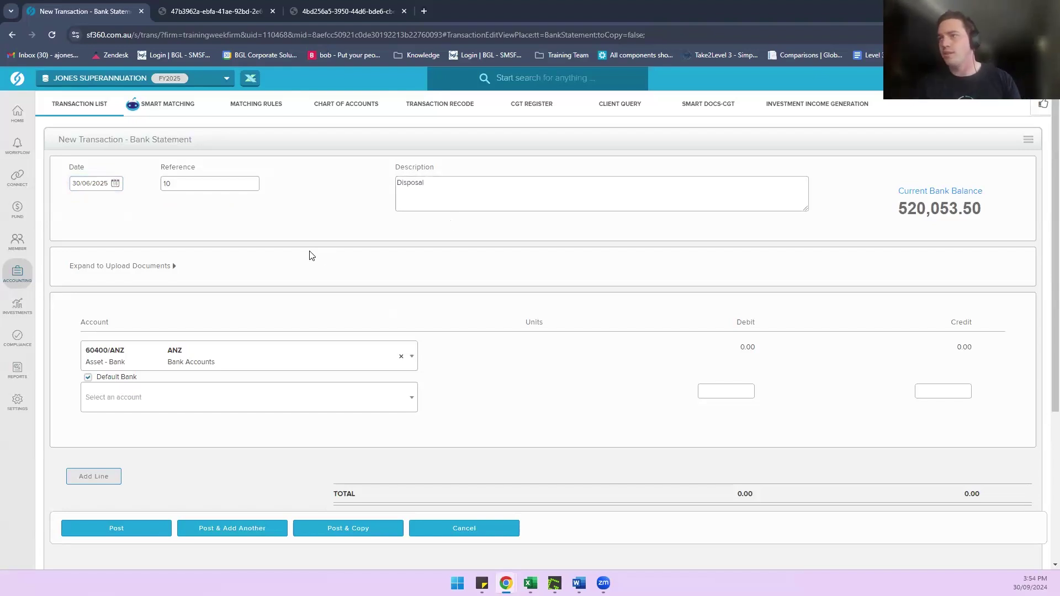
Step: Add a 77200/Hawthorn line disposing 1 unit with a 1,300,000 credit
{"action": "left_click", "coordinate": [239, 408]}
{"action": "type", "text": "77200"}
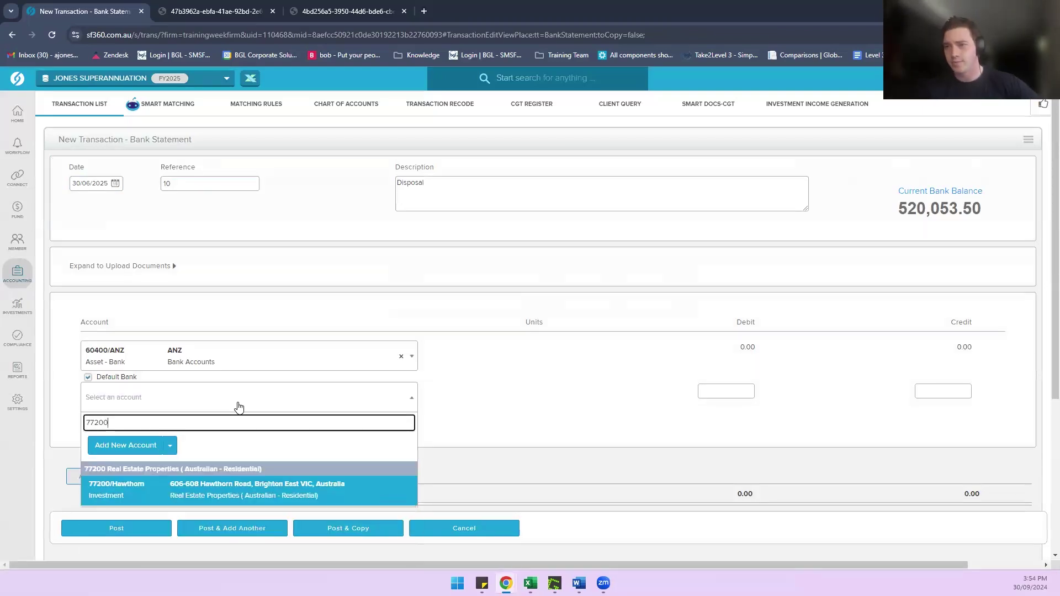
{"action": "left_click", "coordinate": [218, 494]}
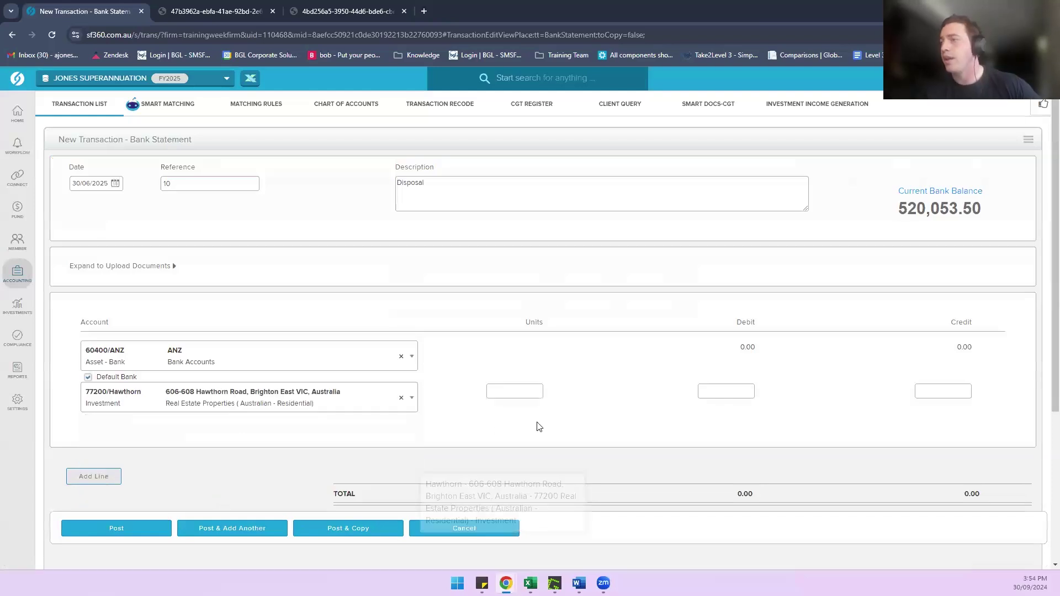
{"action": "left_click", "coordinate": [510, 391]}
{"action": "type", "text": "1"}
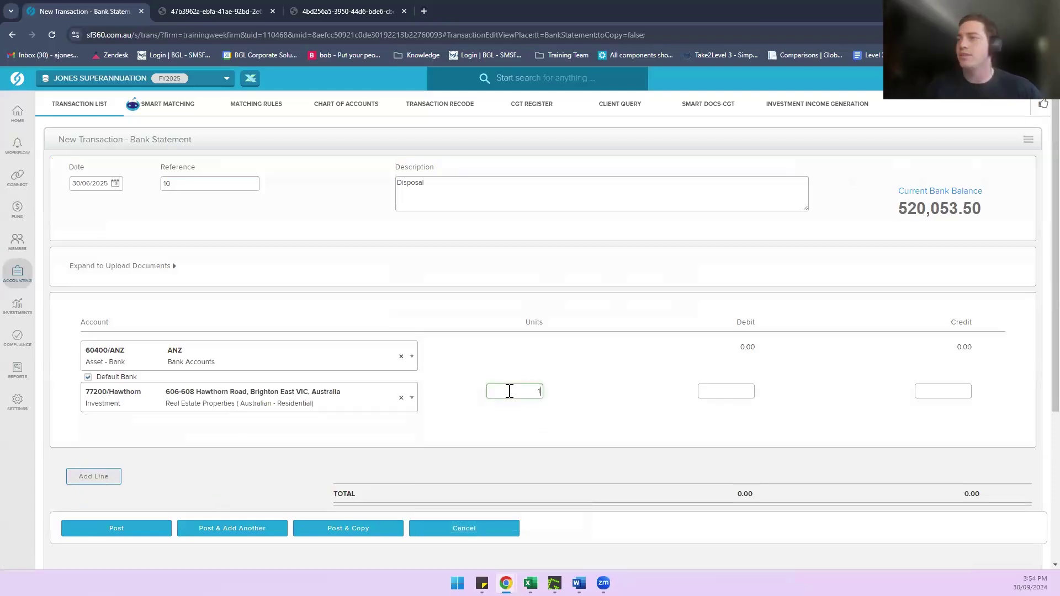
{"action": "left_click", "coordinate": [890, 443]}
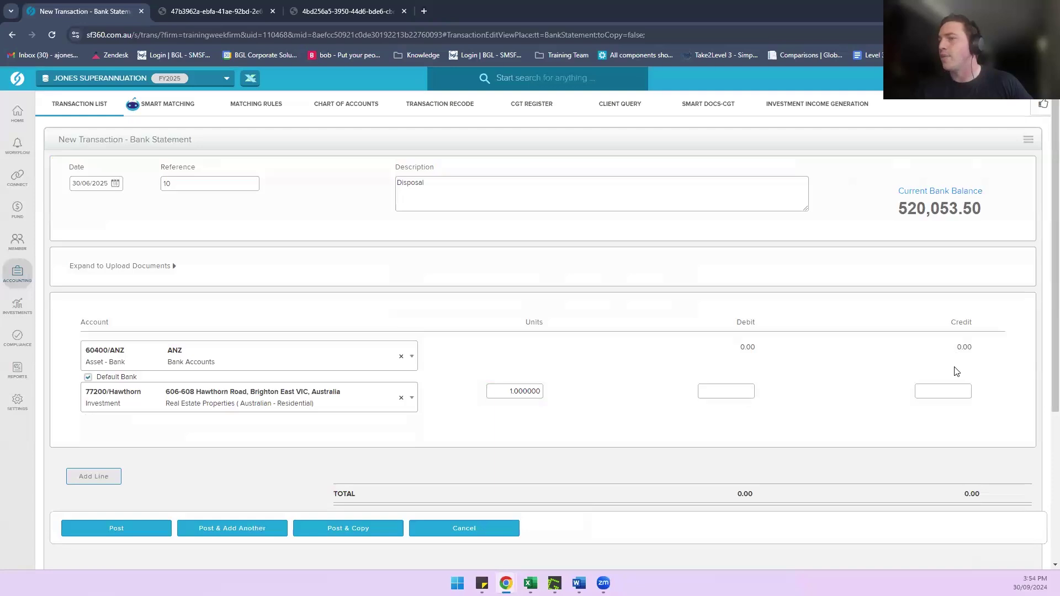
{"action": "left_click", "coordinate": [939, 393]}
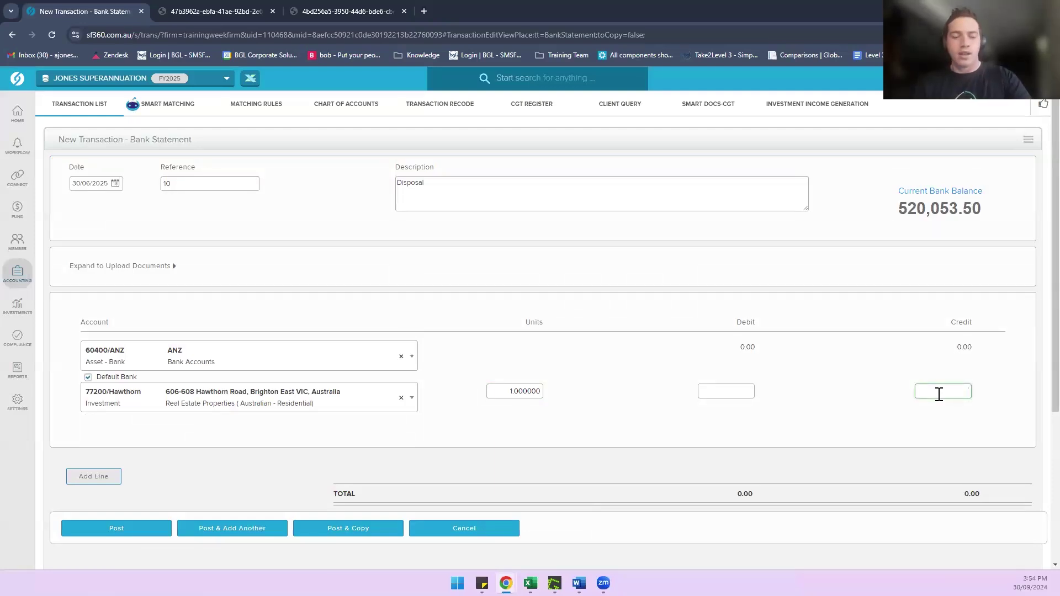
{"action": "type", "text": "130"}
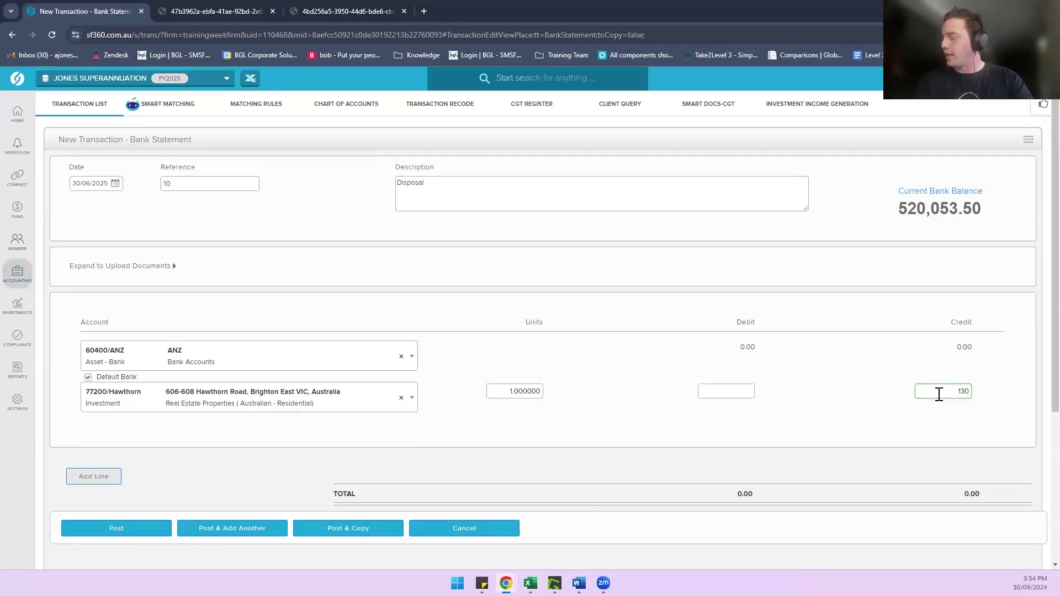
{"action": "type", "text": "0000"}
{"action": "left_click", "coordinate": [889, 395]}
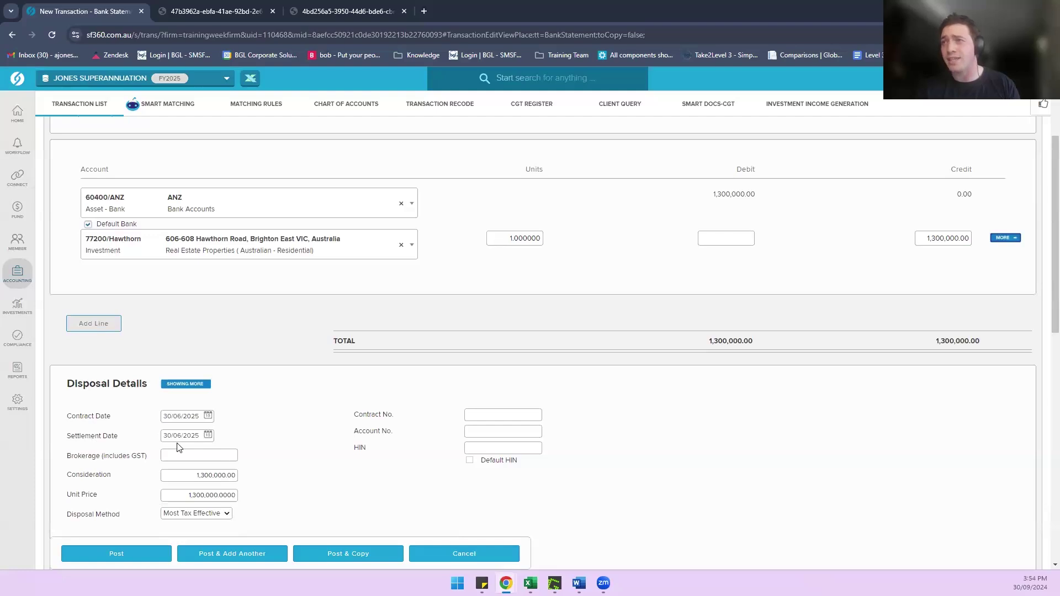
{"action": "scroll", "coordinate": [331, 426], "scroll_direction": "up", "scroll_amount": 2}
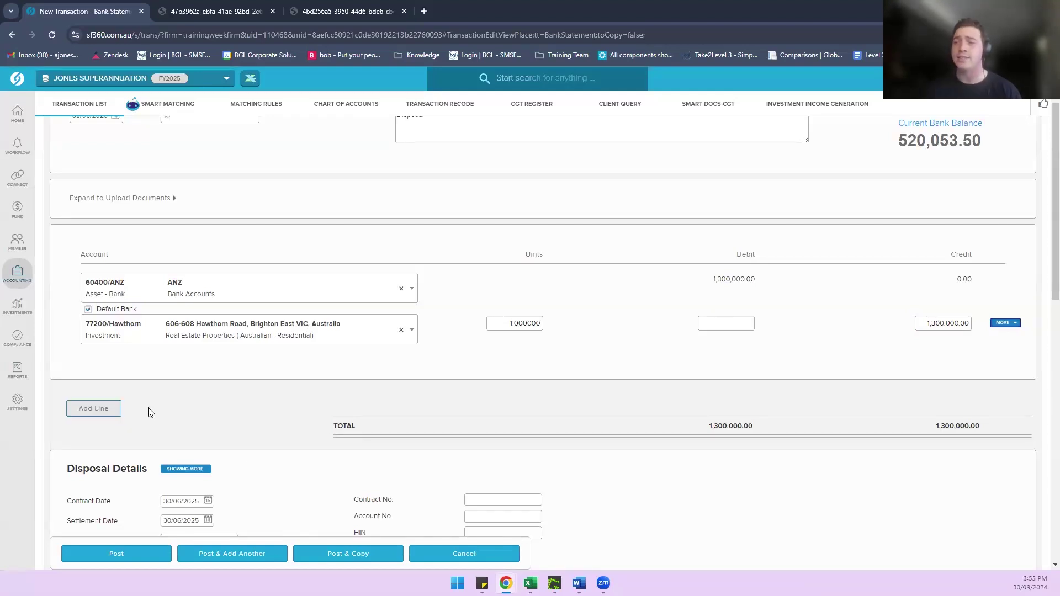
Step: Post the Hawthorn disposal (1,000,000.00 to 77200, 300,000.00 to 24700) and search reports for 'real'
{"action": "left_click", "coordinate": [131, 553]}
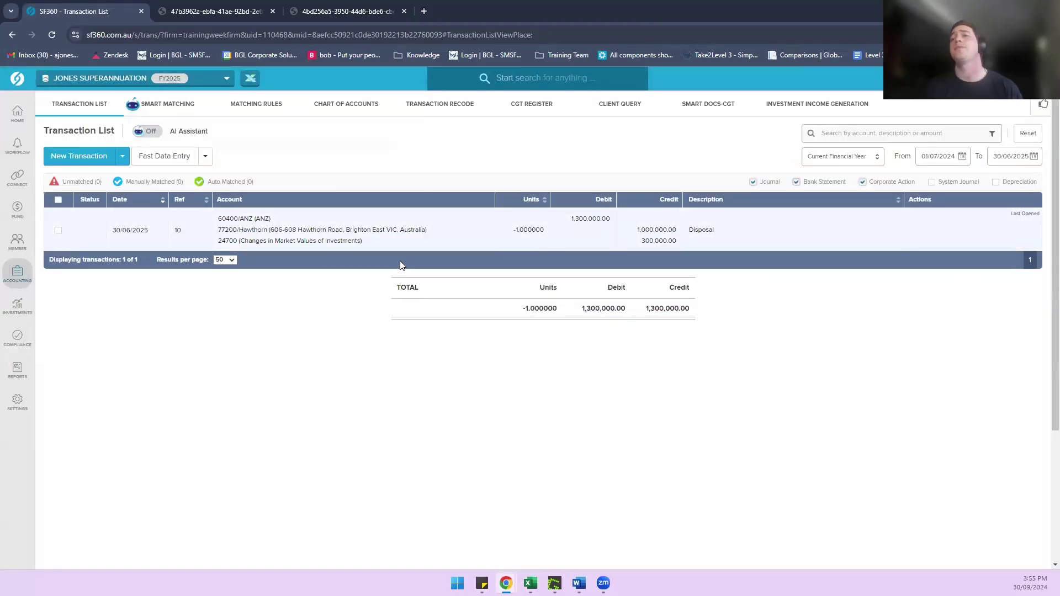
{"action": "left_click", "coordinate": [25, 340]}
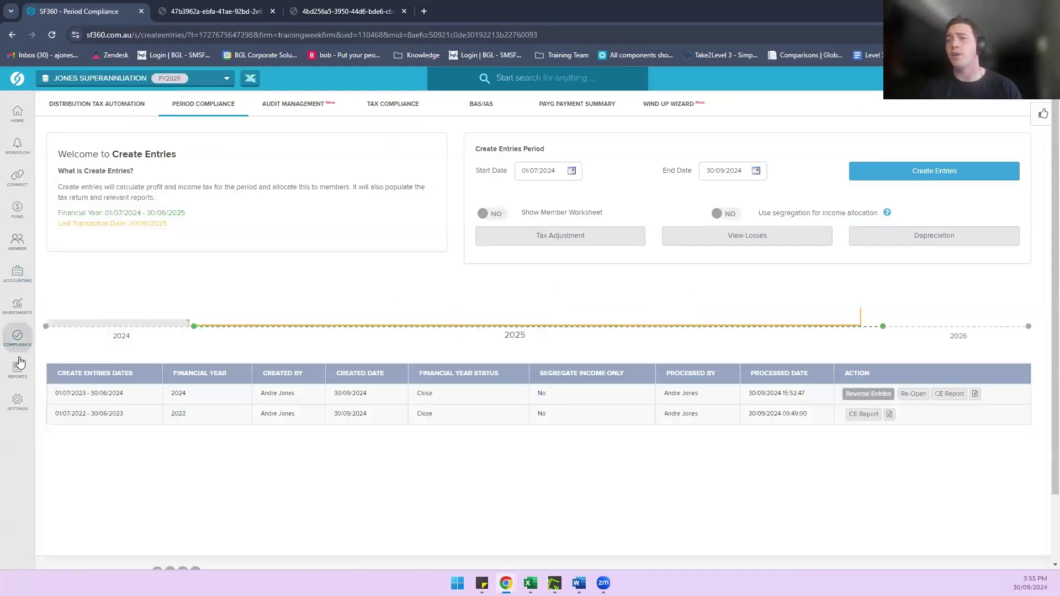
{"action": "left_click", "coordinate": [20, 364]}
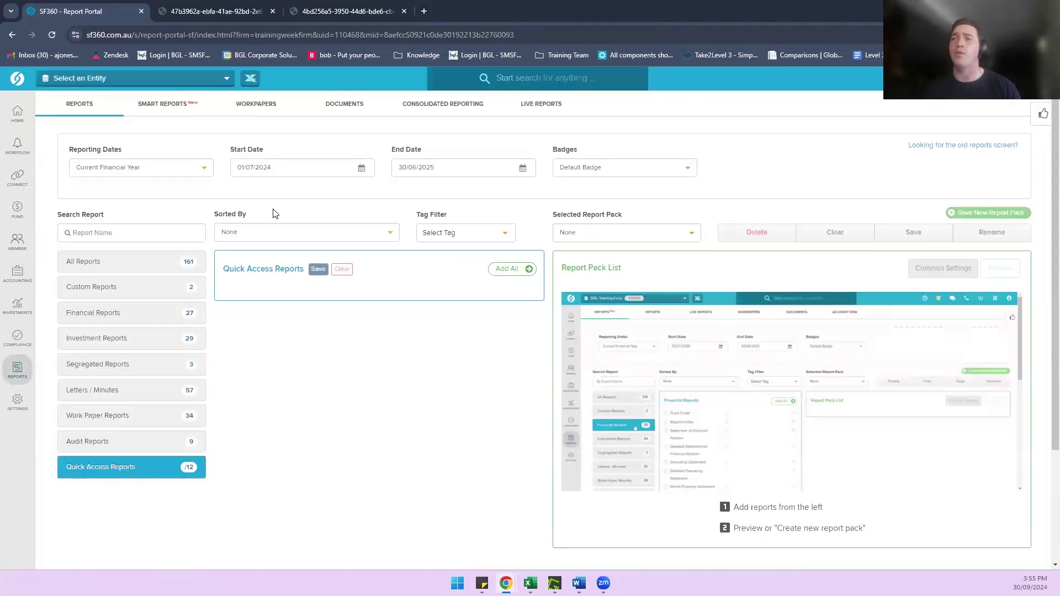
{"action": "left_click", "coordinate": [121, 240]}
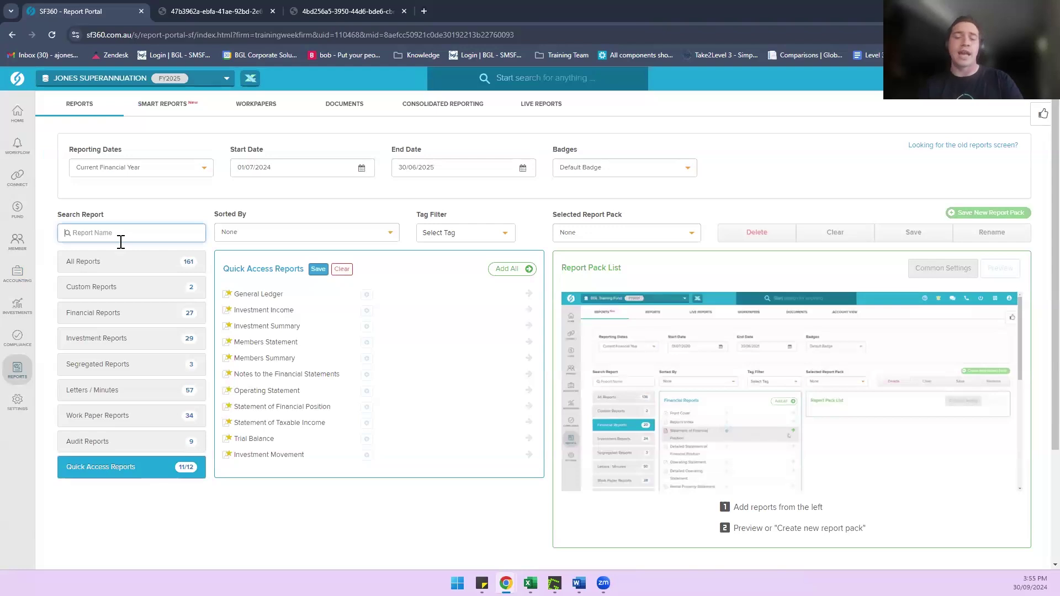
{"action": "type", "text": "real"}
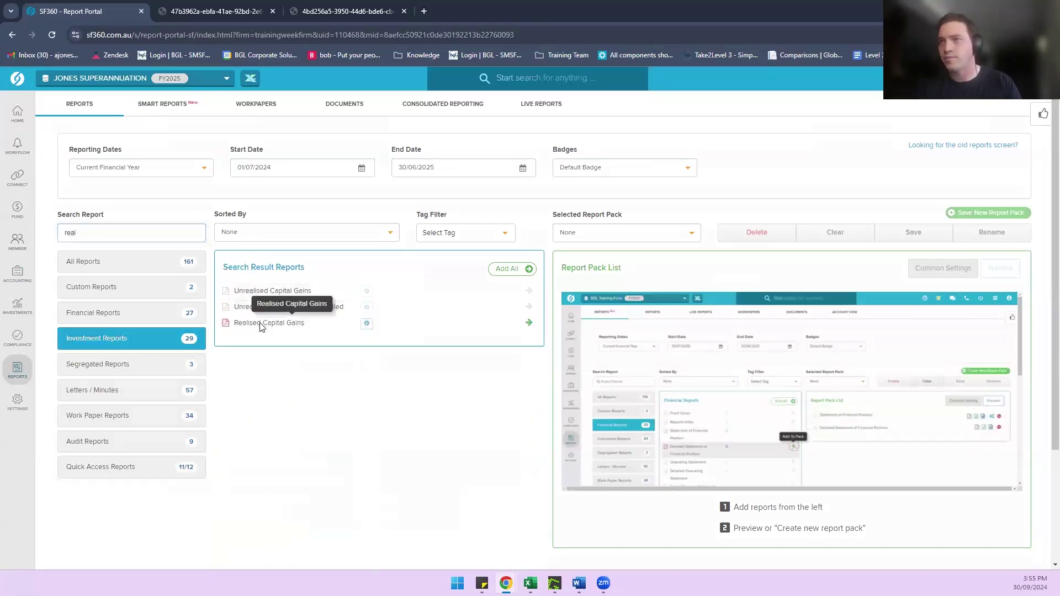
Step: Generate the Realised Capital Gains PDF showing the Hawthorn sale's 300,000.00 profit, then return to the Report Portal
{"action": "left_click", "coordinate": [260, 324]}
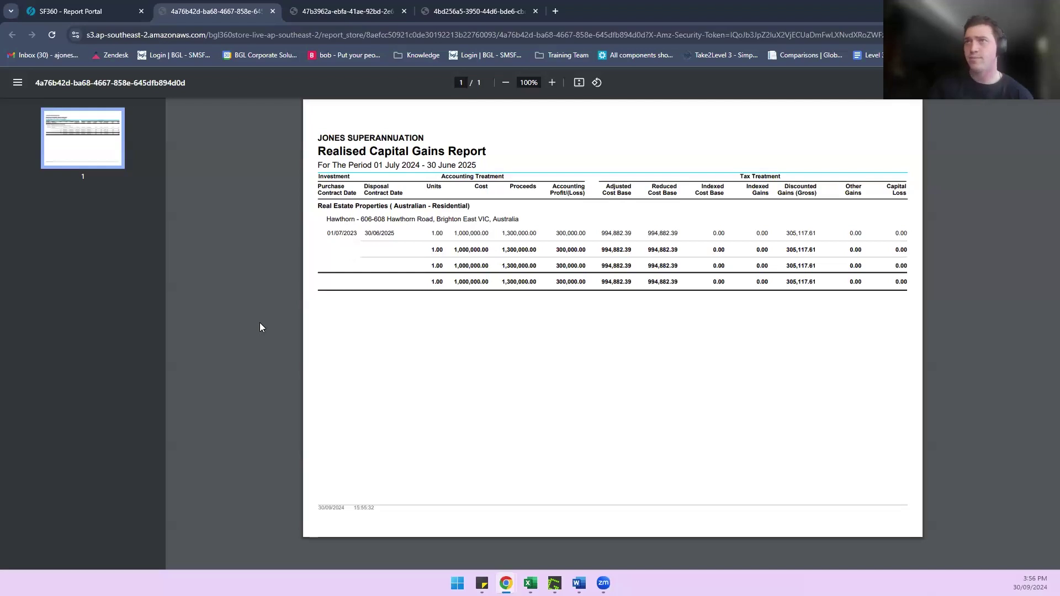
{"action": "left_click", "coordinate": [127, 7]}
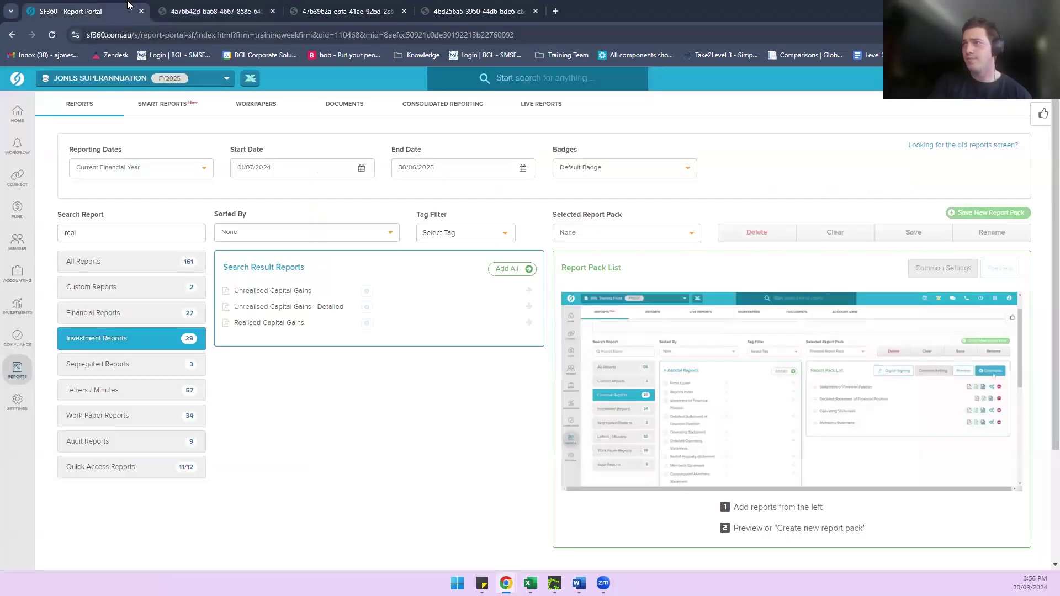
{"action": "left_click", "coordinate": [188, 7]}
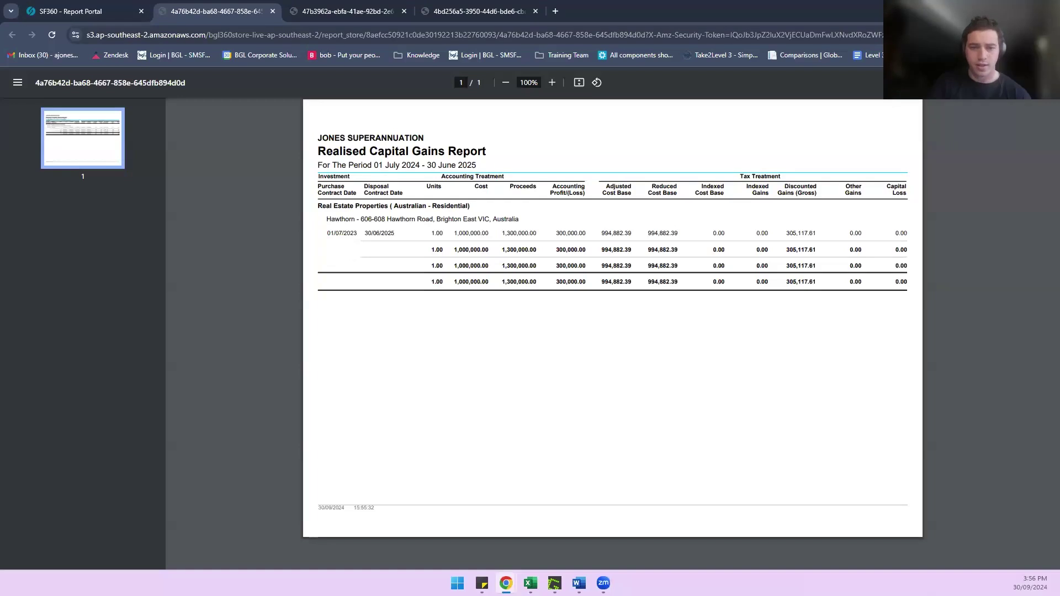
{"action": "left_click", "coordinate": [102, 6]}
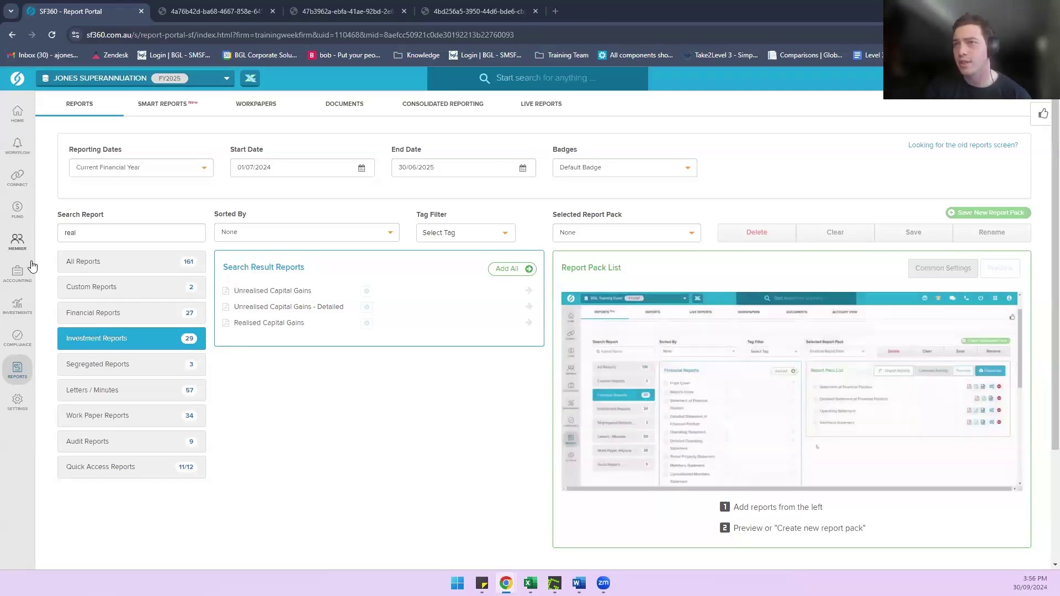
Step: List the Previous Financial Year's transactions, showing the three Hawthorn entries totalling 1,022,600.00
{"action": "left_click", "coordinate": [17, 274]}
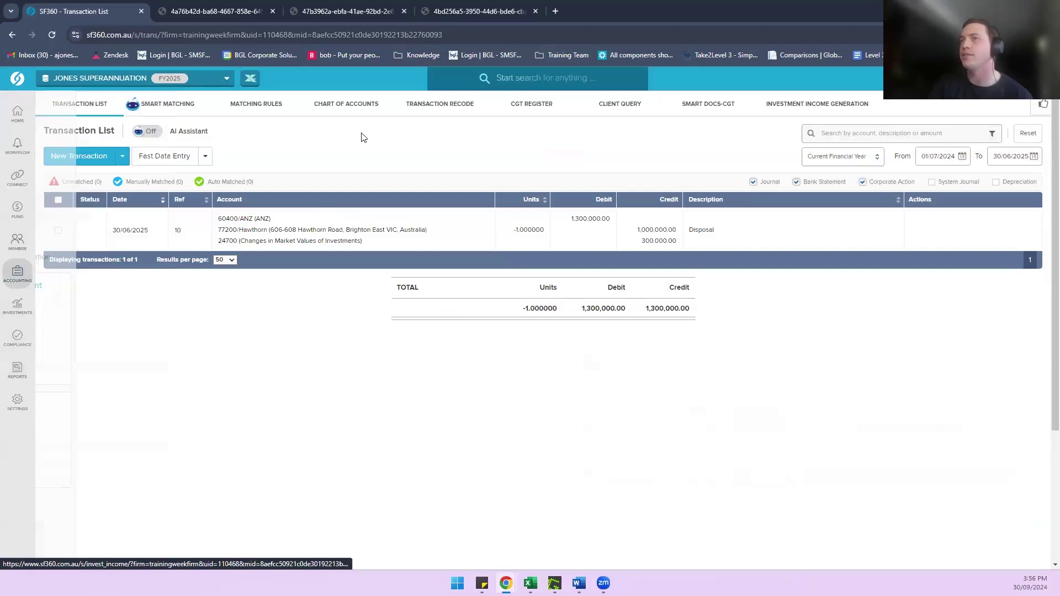
{"action": "left_click", "coordinate": [845, 162]}
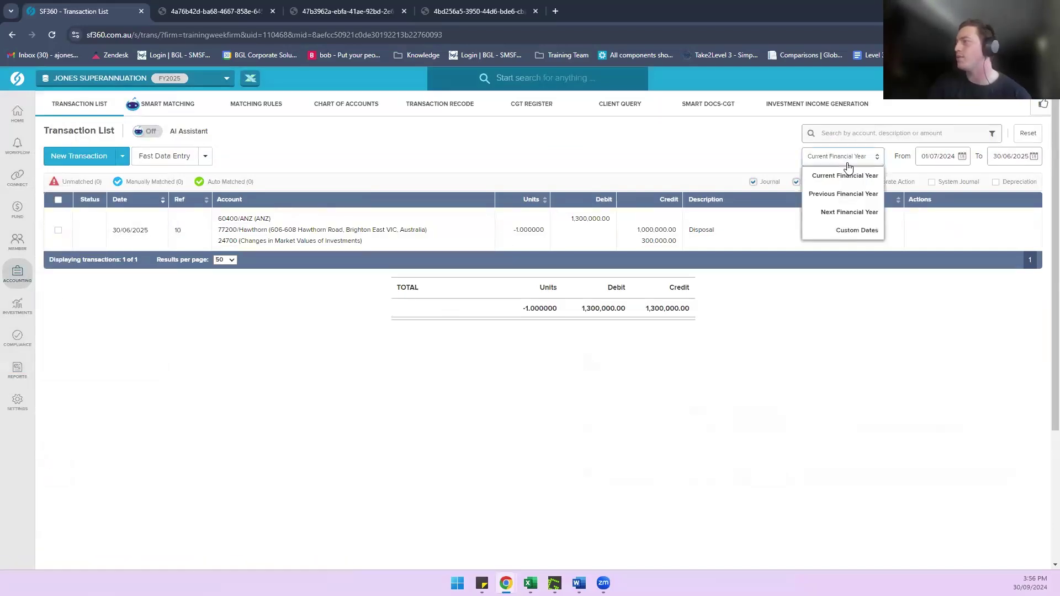
{"action": "left_click", "coordinate": [841, 194]}
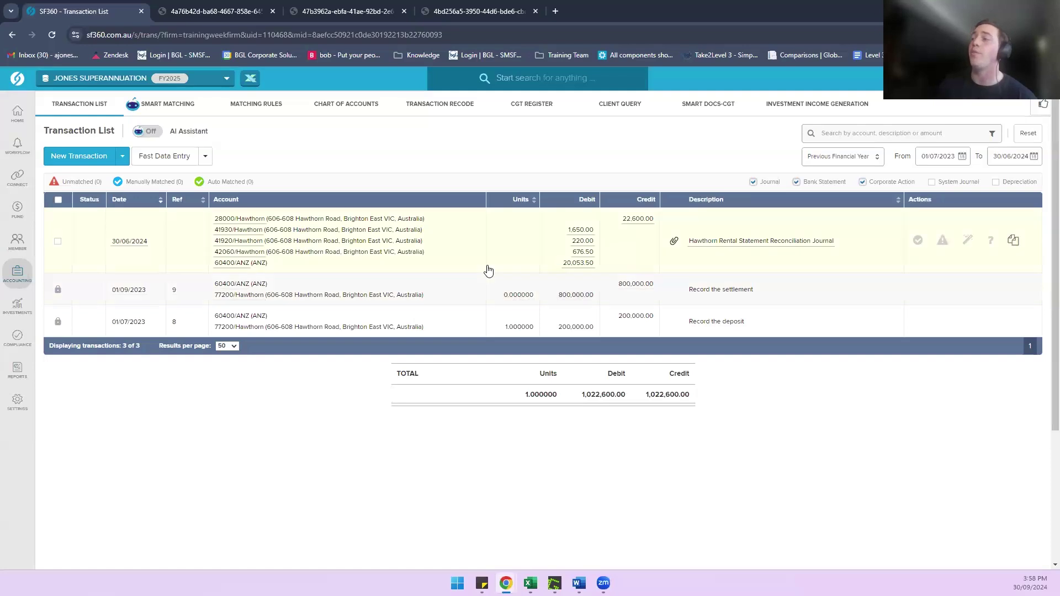
Step: Open the 01/09/2023 'Record the settlement' transaction crediting 800,000.00 to 77200/Hawthorn for editing
{"action": "left_click", "coordinate": [469, 287]}
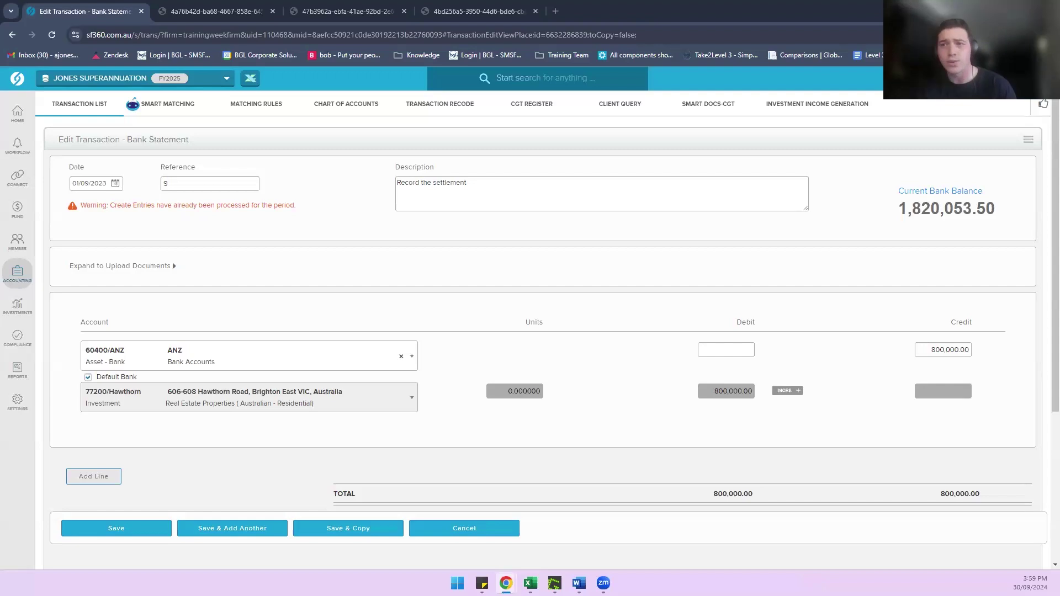
Step: Open Rental Statement 2024FY .pdf from the fund's Documents
{"action": "mouse_move", "coordinate": [24, 371]}
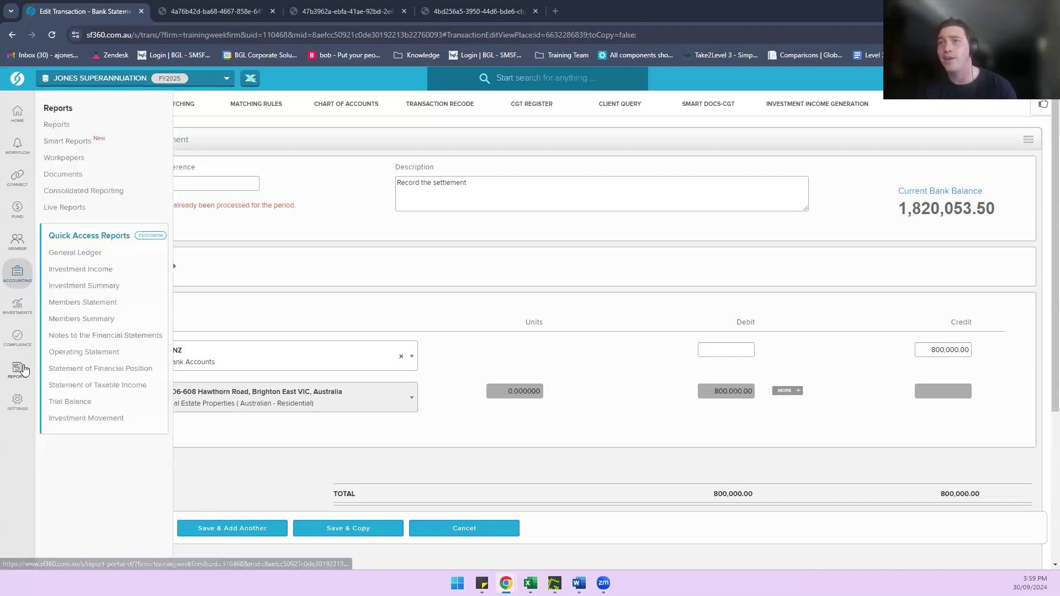
{"action": "left_click", "coordinate": [82, 174]}
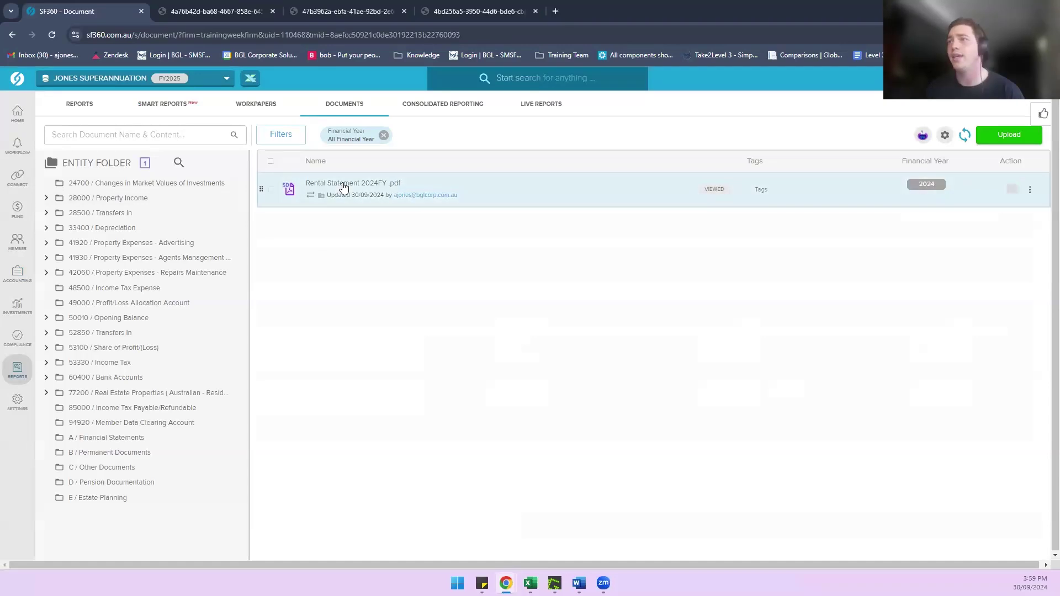
{"action": "left_click", "coordinate": [343, 186]}
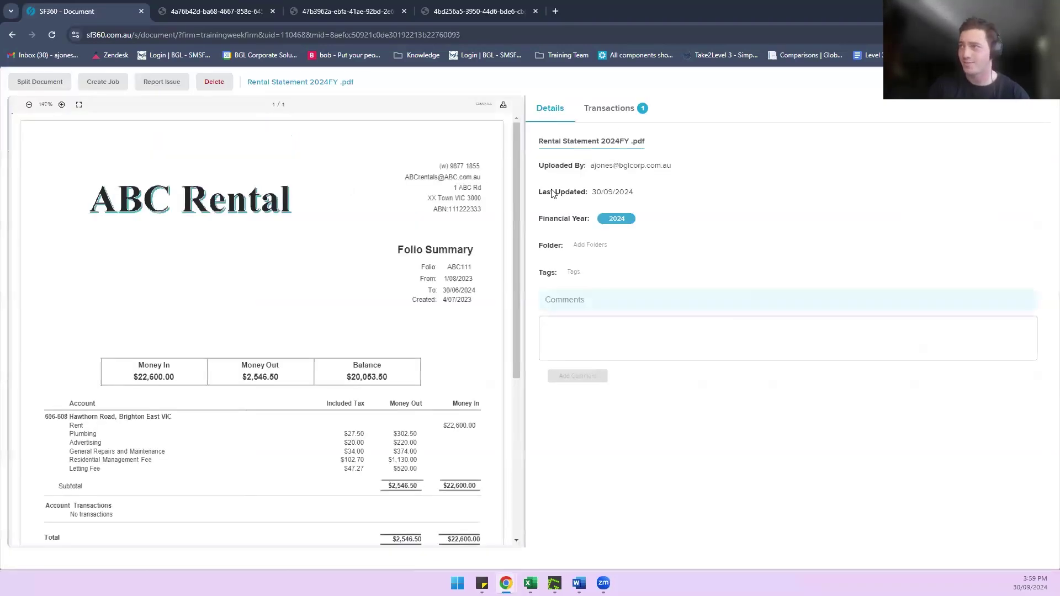
Step: Review the rental statement's linked transactions, then close it back to the Documents list
{"action": "left_click", "coordinate": [606, 109]}
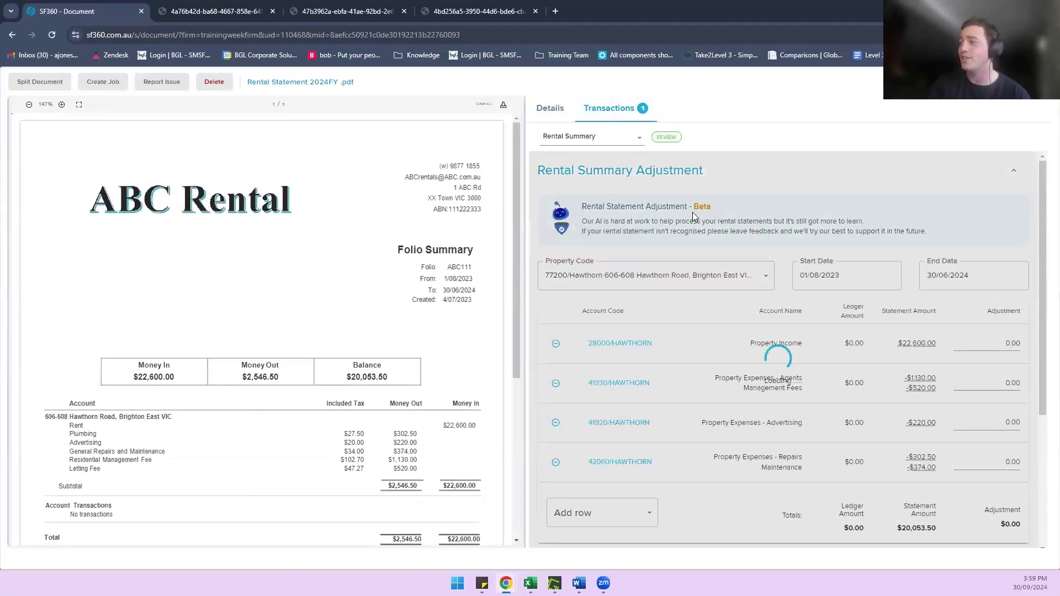
{"action": "scroll", "coordinate": [694, 215], "scroll_direction": "down", "scroll_amount": 1}
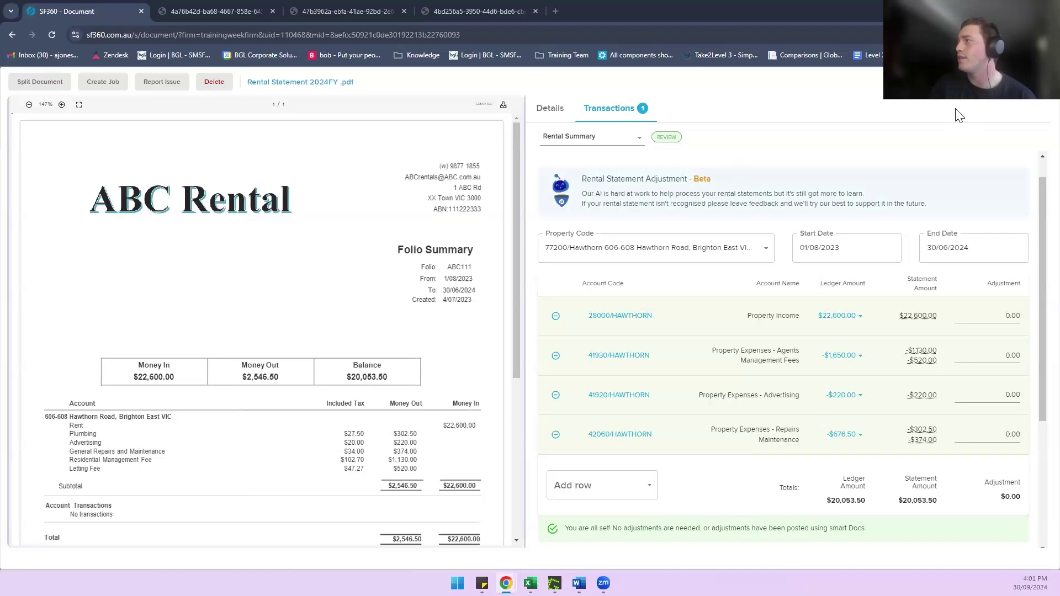
{"action": "left_click", "coordinate": [1042, 99]}
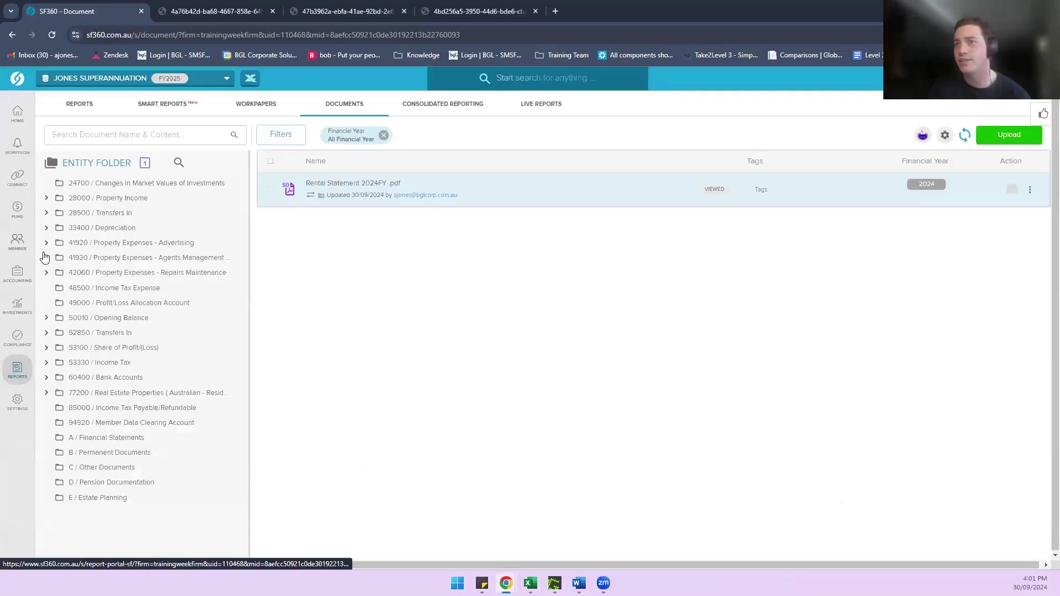
Step: Open the 2024-2025 Depreciation register listing Hawthorn asset 77200 with 6,134.00 depreciation
{"action": "left_click", "coordinate": [12, 338]}
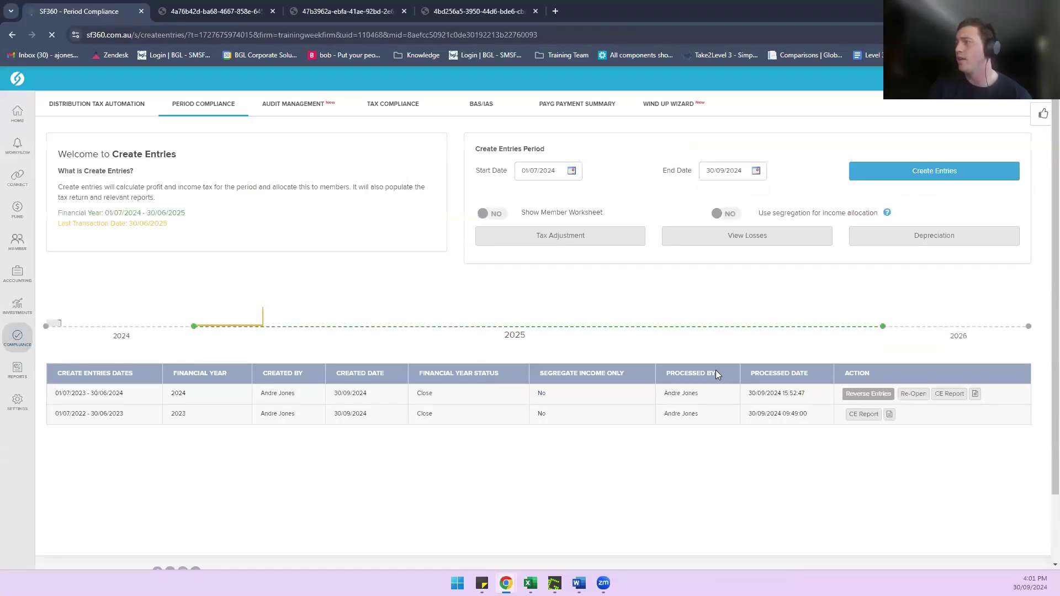
{"action": "left_click", "coordinate": [959, 238]}
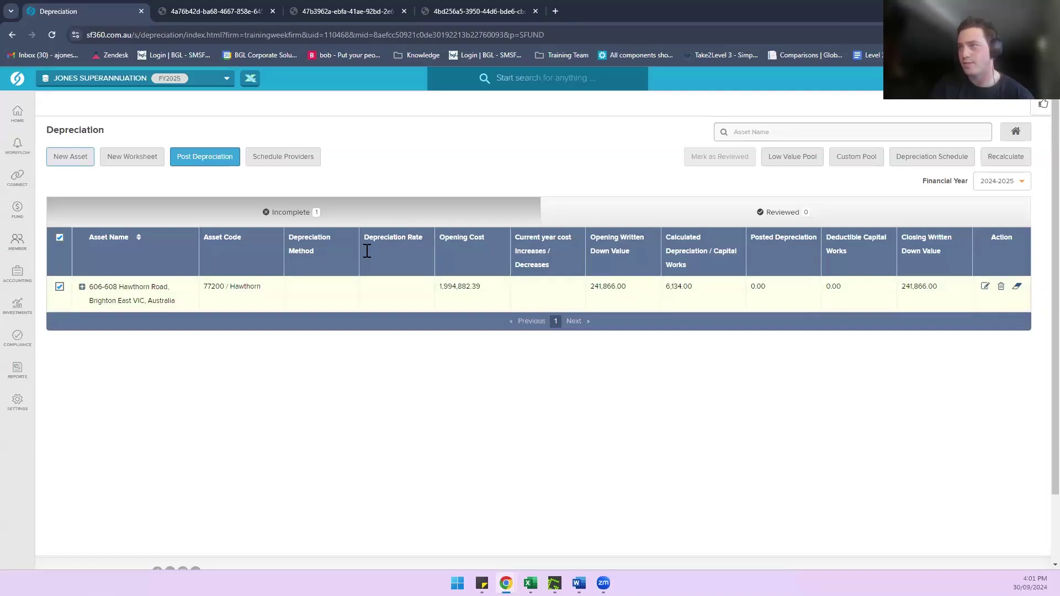
Step: Open the Hawthorn asset's depreciation breakdown (Air Conditioner 2,000.00, Capital Works 240,000.00) and show Import CSV options
{"action": "left_click", "coordinate": [985, 286]}
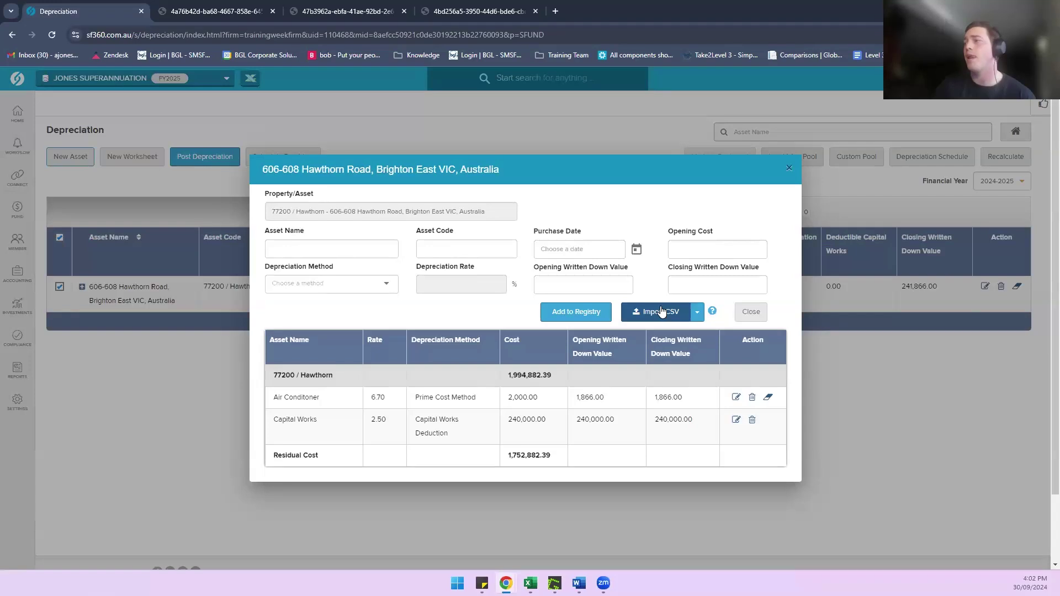
{"action": "left_click", "coordinate": [657, 312]}
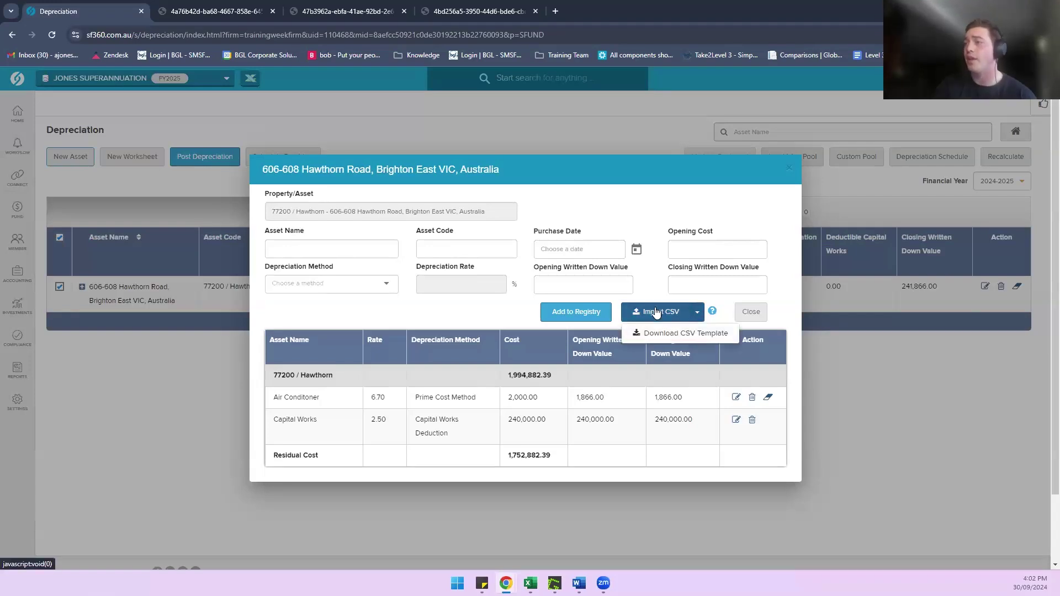